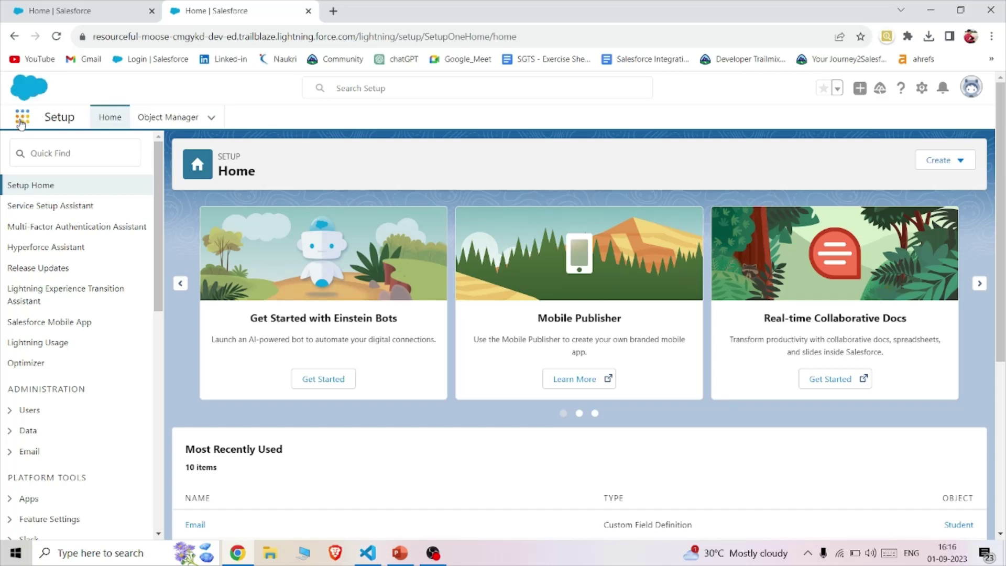
Step: Open the Sales app from the App Launcher by searching 'sal'
left_click(21, 123)
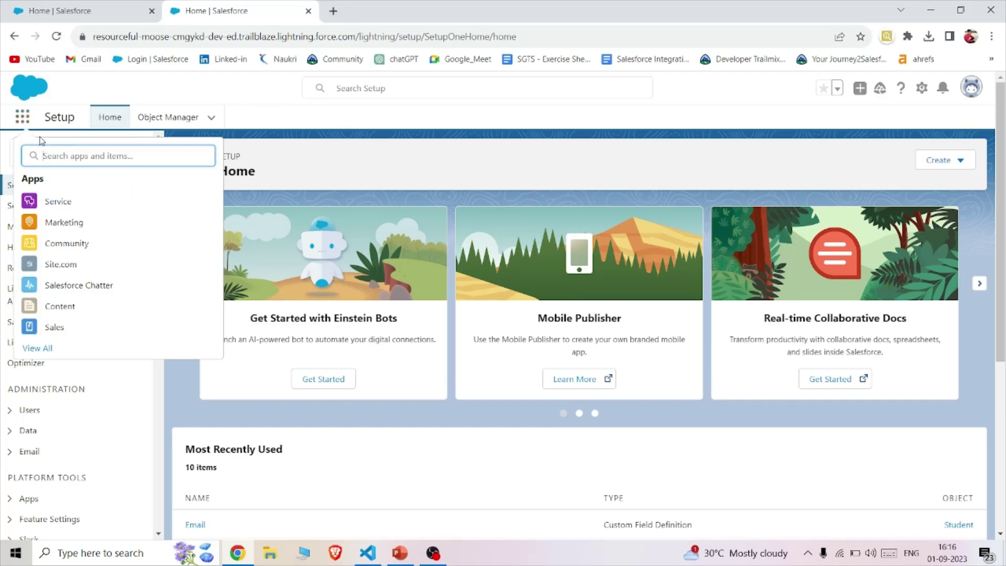
type("sale")
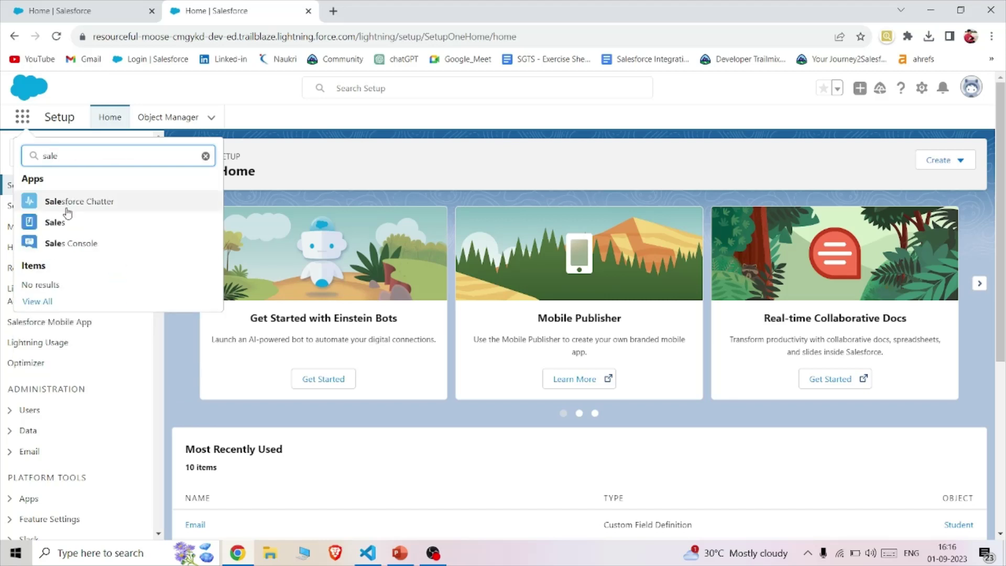
left_click(71, 225)
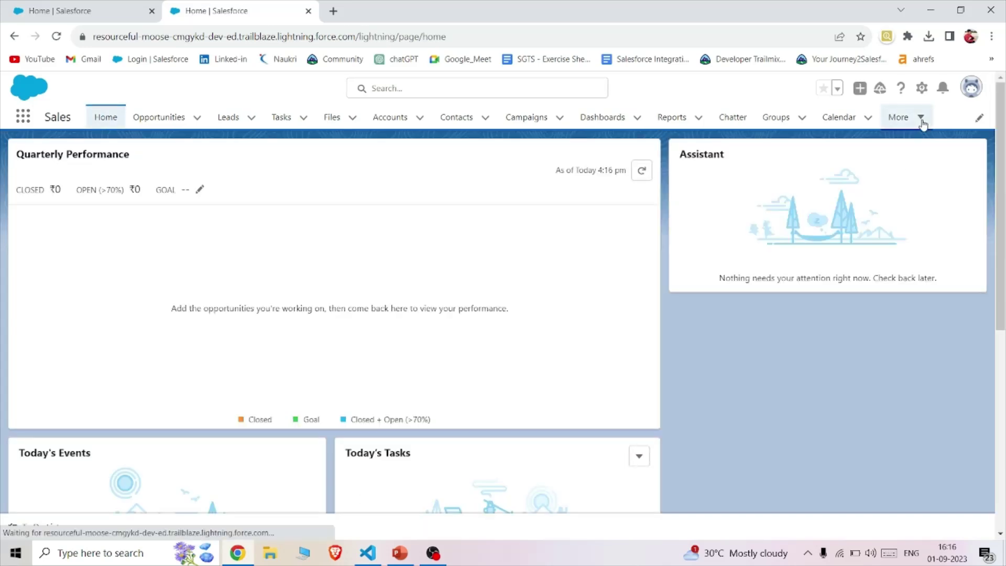
Step: Open Setup Home in a new browser tab from the gear menu
left_click(923, 121)
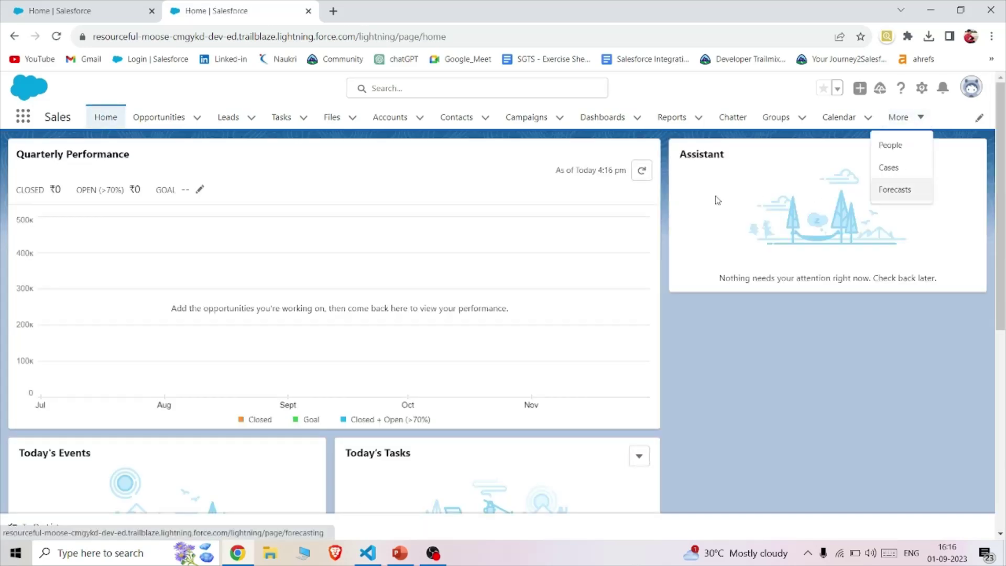
left_click(69, 11)
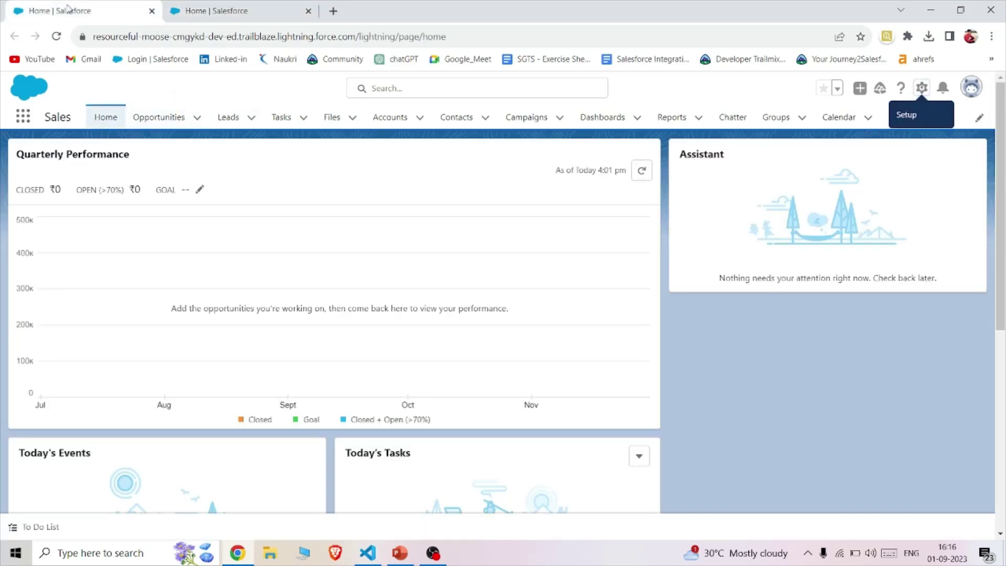
left_click(253, 15)
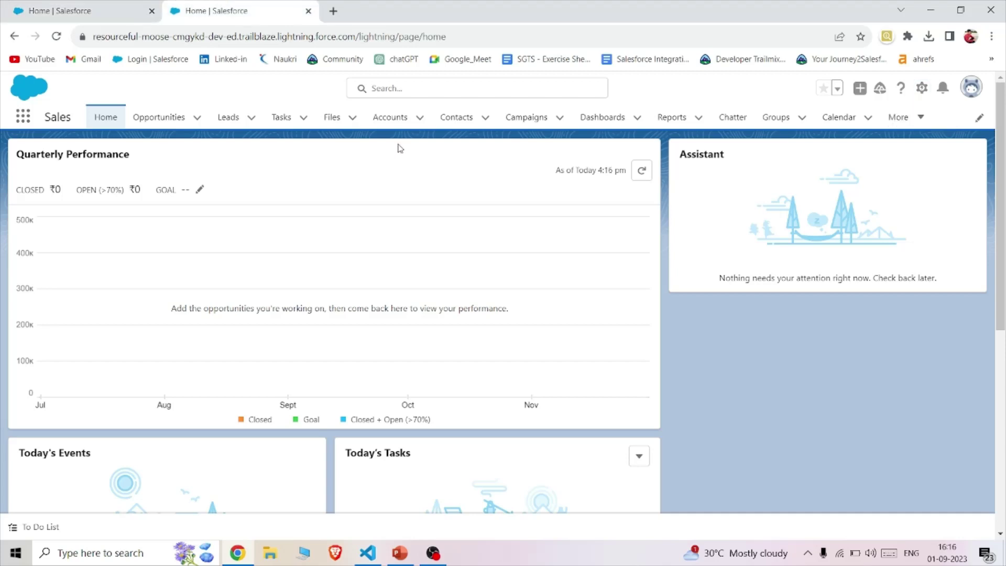
left_click(89, 6)
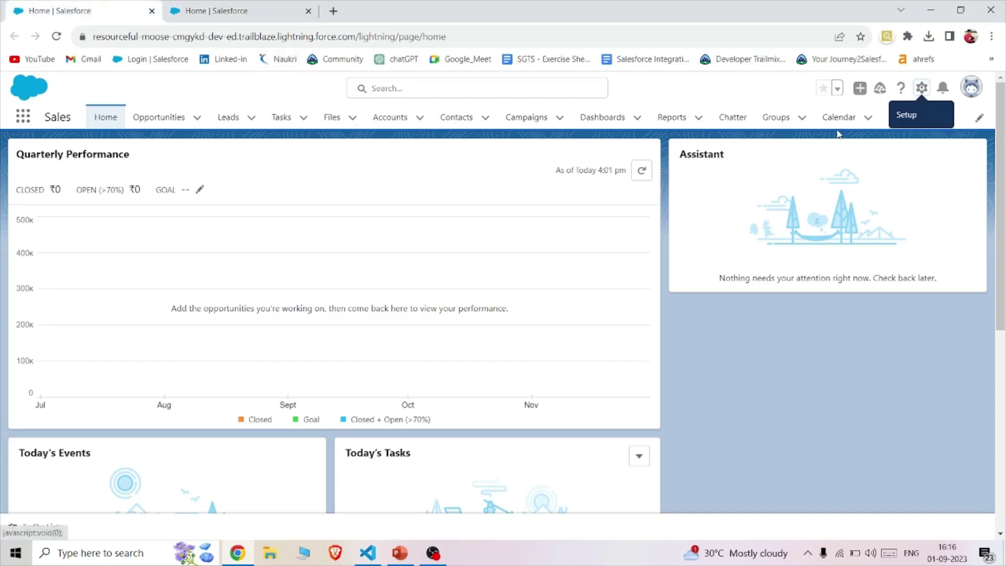
left_click(901, 116)
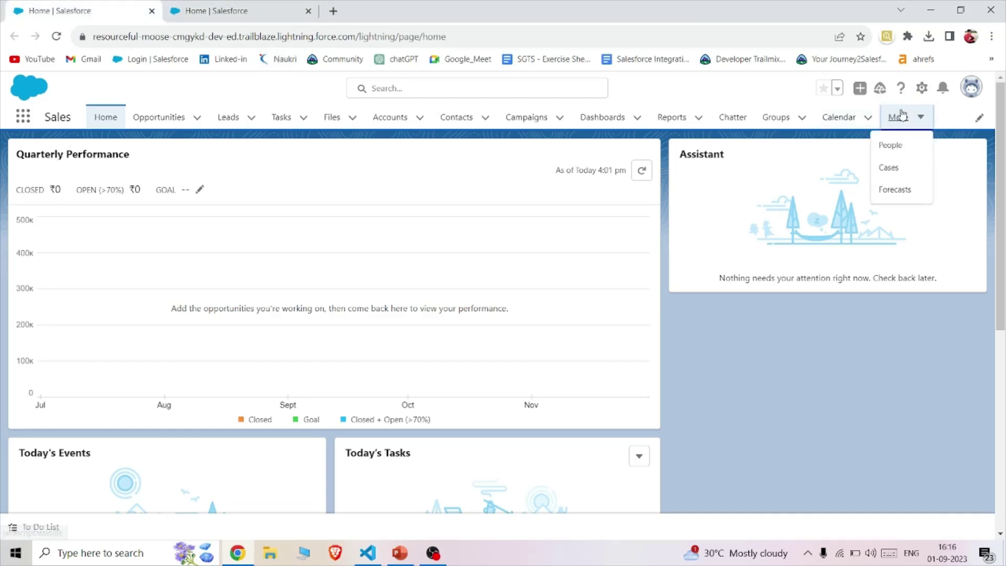
left_click(922, 88)
left_click(870, 126)
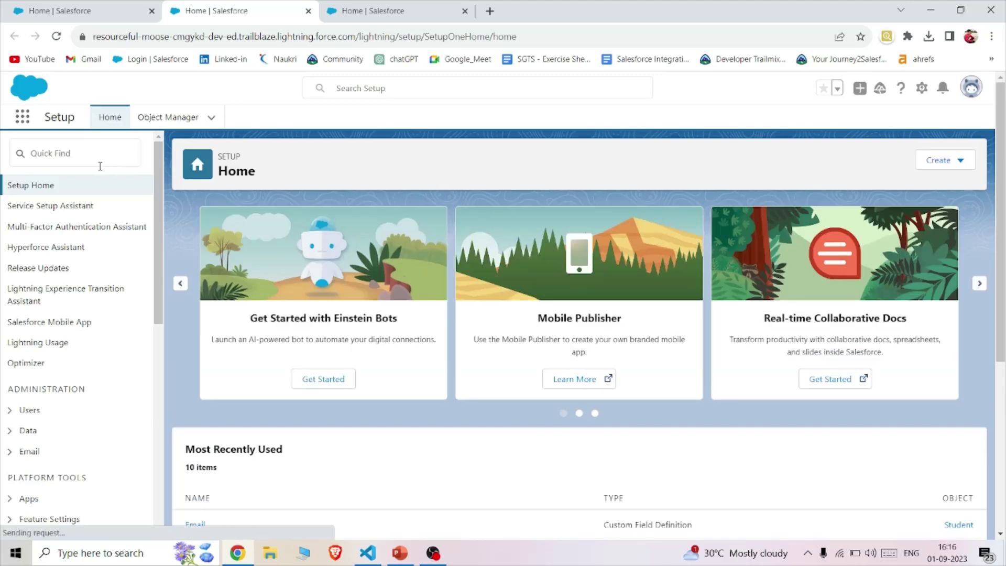
Step: Start a new custom object tab for the Student object with the Castle tab style
type("a")
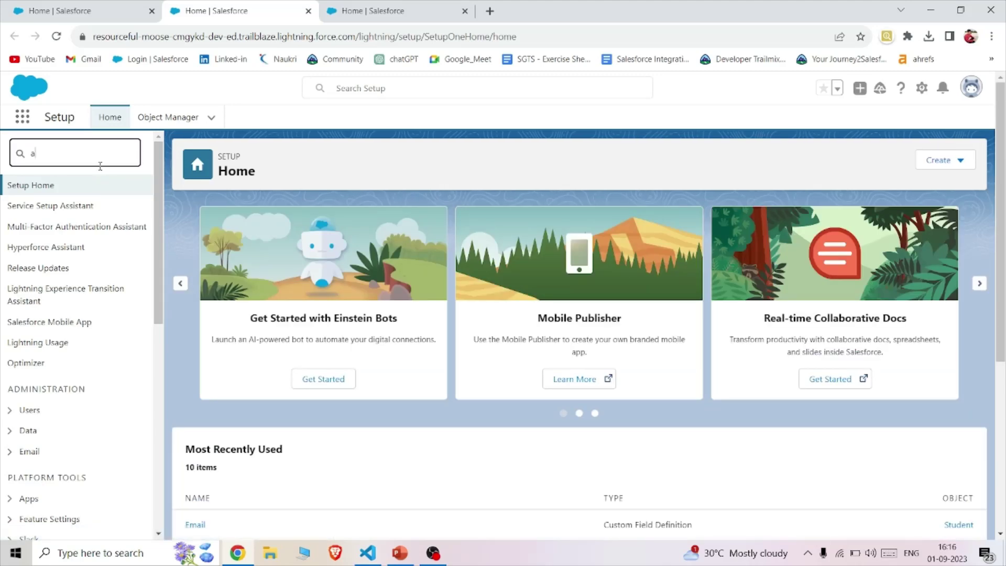
type("abs")
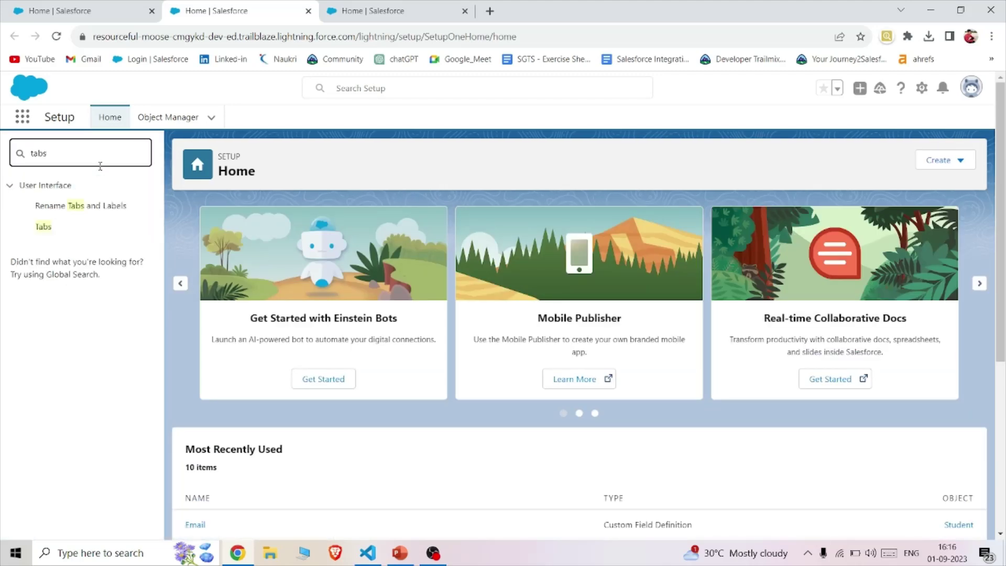
left_click(44, 232)
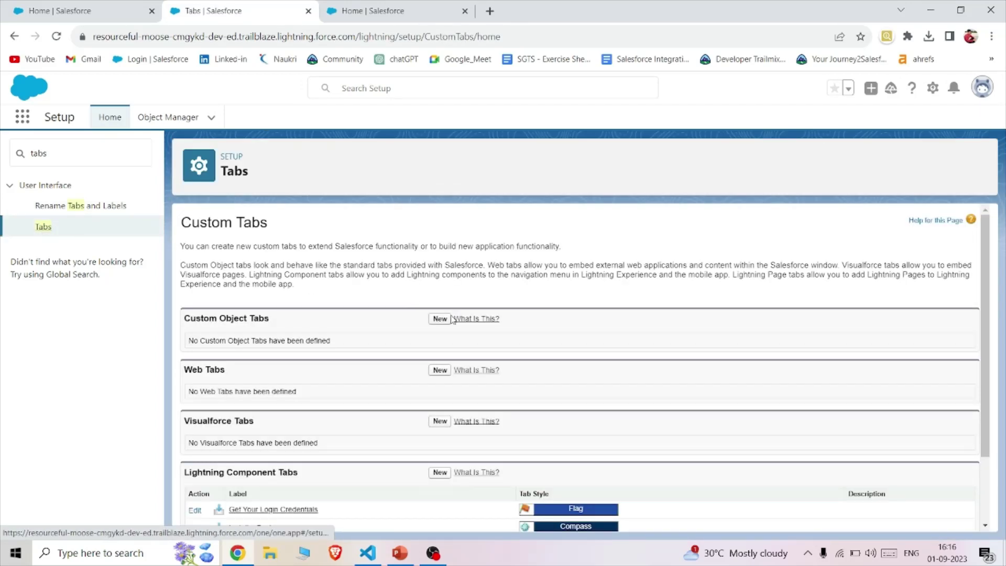
left_click(441, 319)
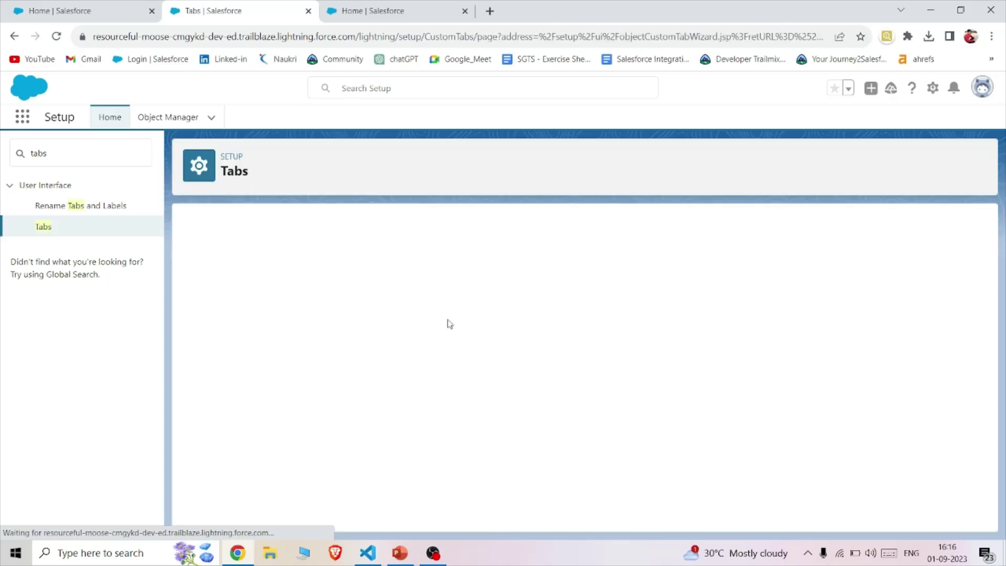
left_click(367, 326)
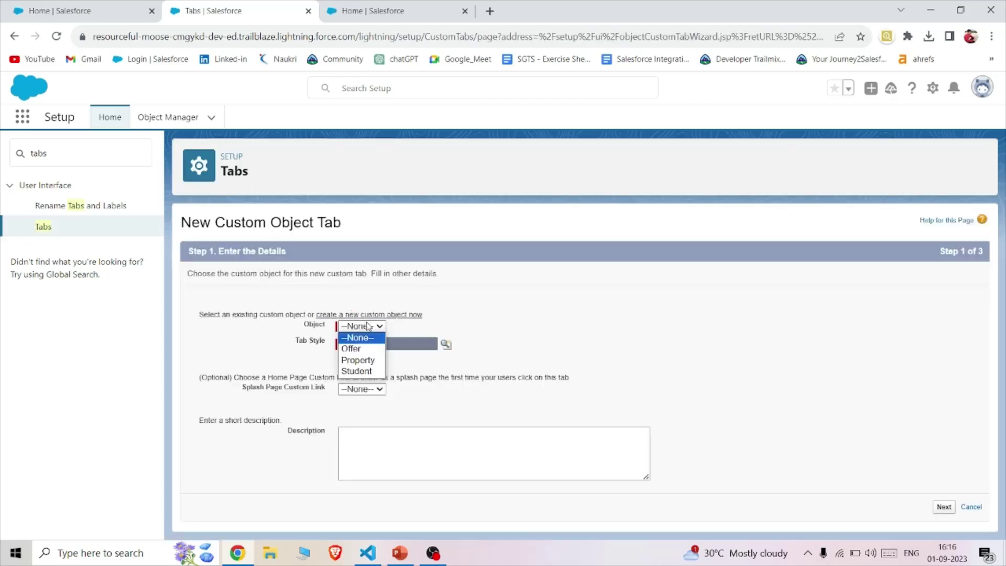
left_click(361, 372)
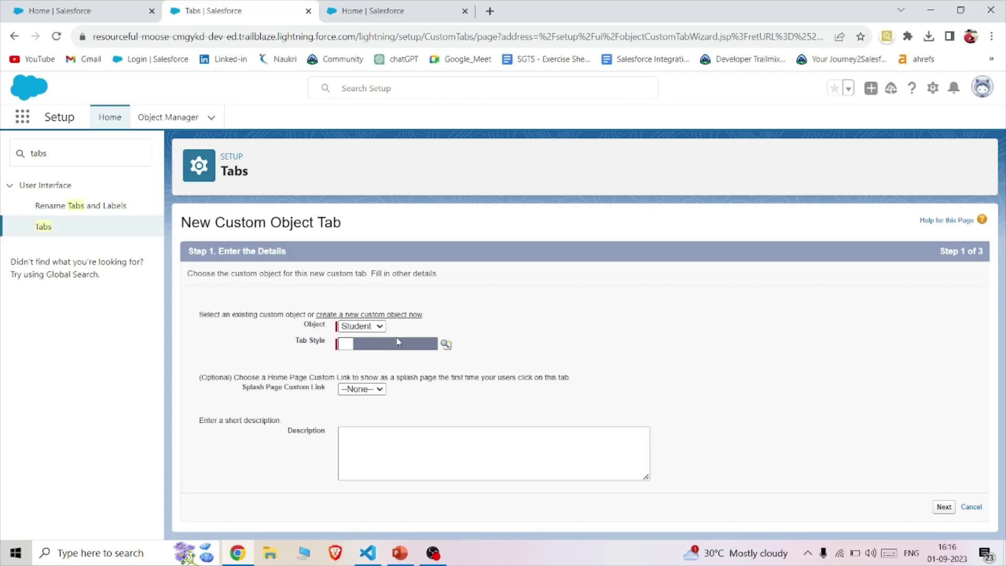
left_click(397, 344)
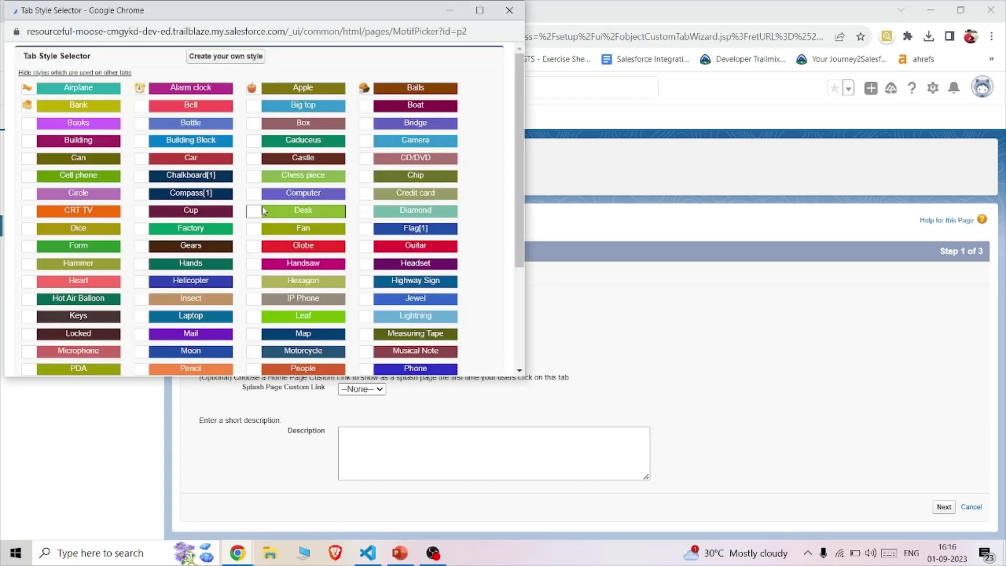
left_click(299, 159)
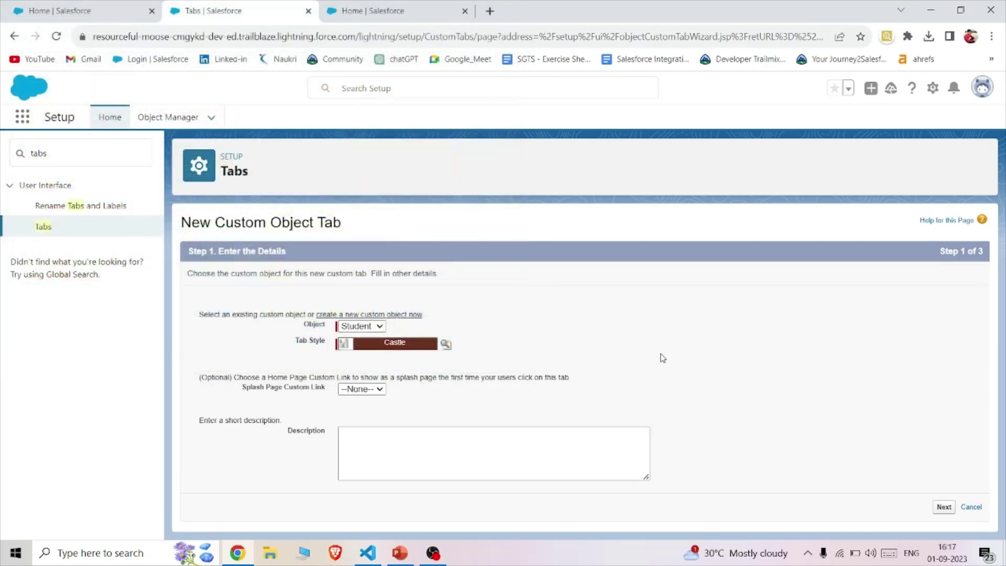
Step: Keep the default visibility for all profiles and apps and save the Student tab
left_click(944, 507)
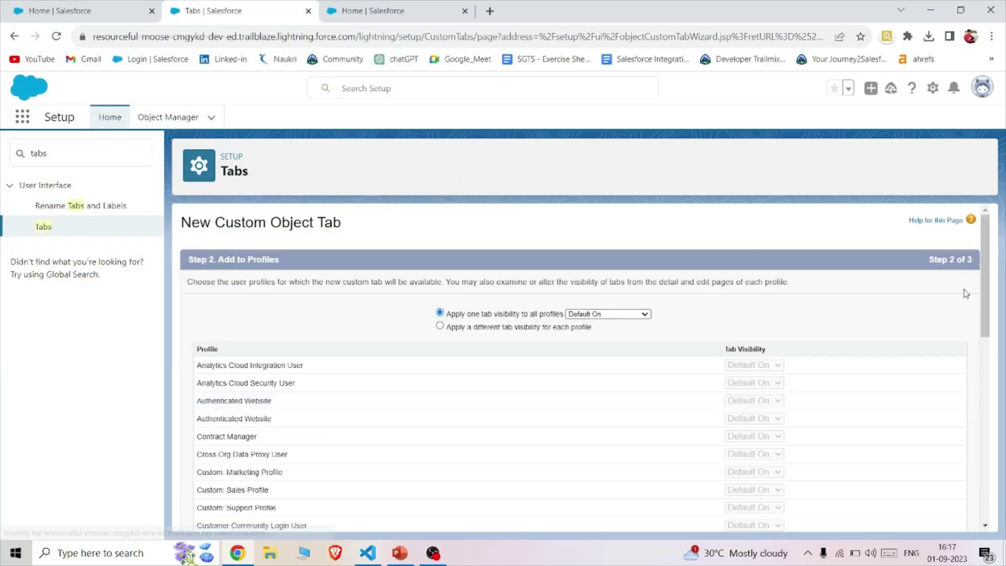
scroll(967, 330, "down", 10)
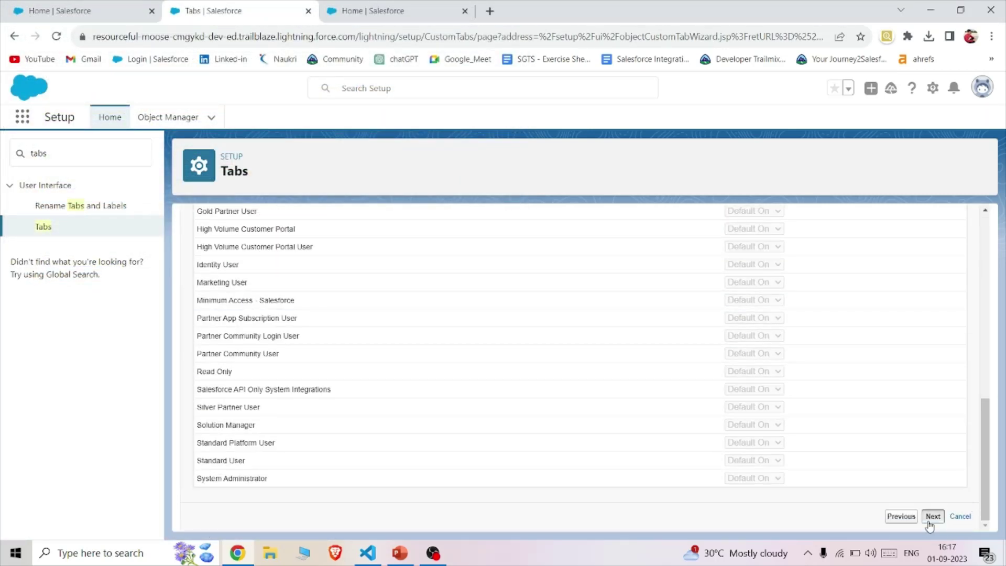
left_click(930, 519)
scroll(939, 514, "down", 10)
left_click(938, 516)
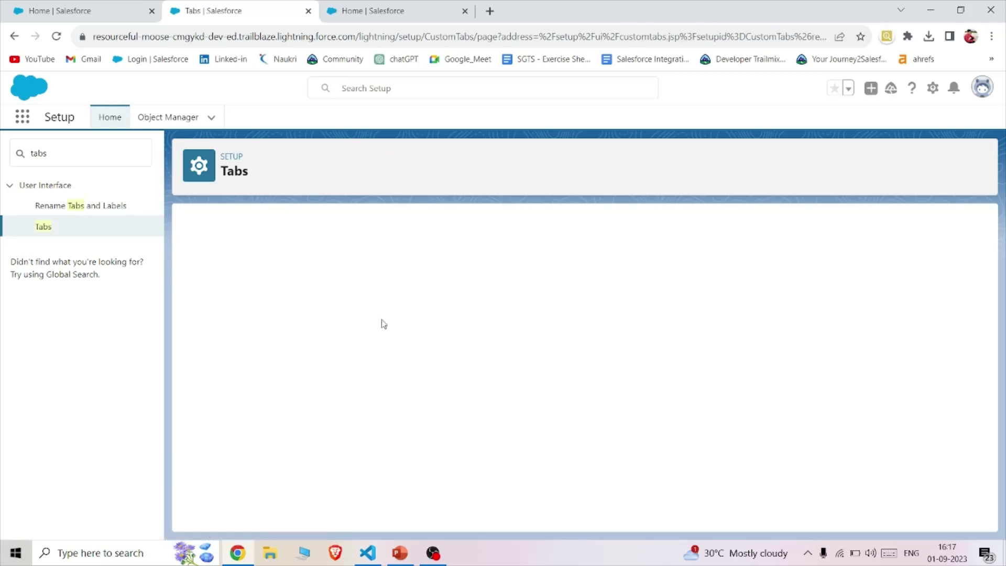
Step: Refresh the Sales home page and open the new Students tab from More
key("ctrl+shift+Tab")
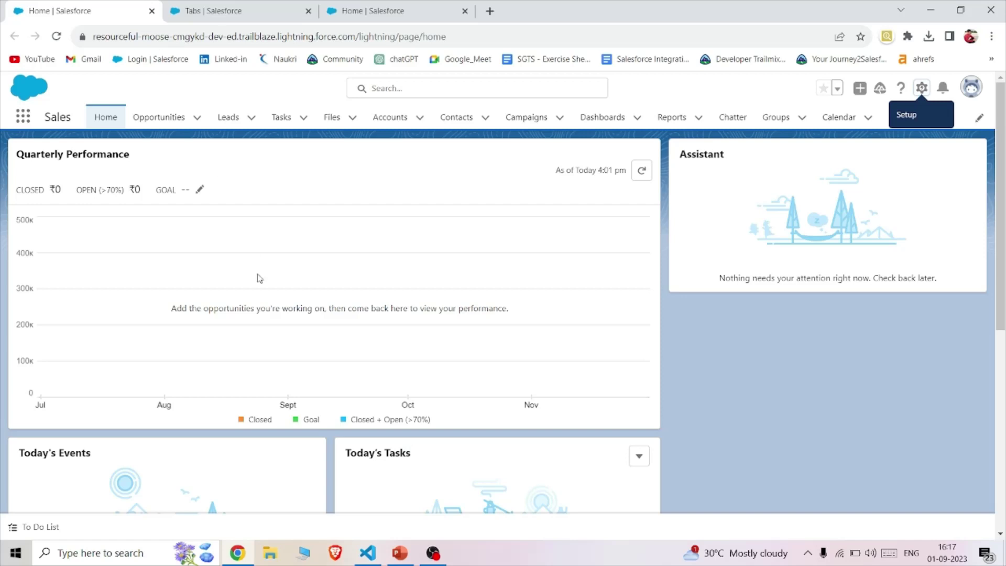
key("F5")
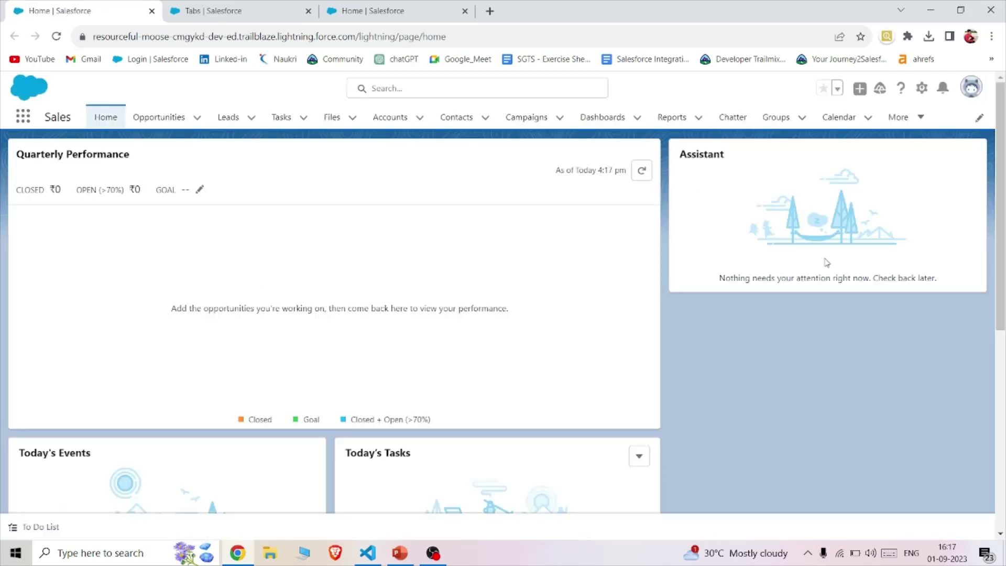
left_click(917, 118)
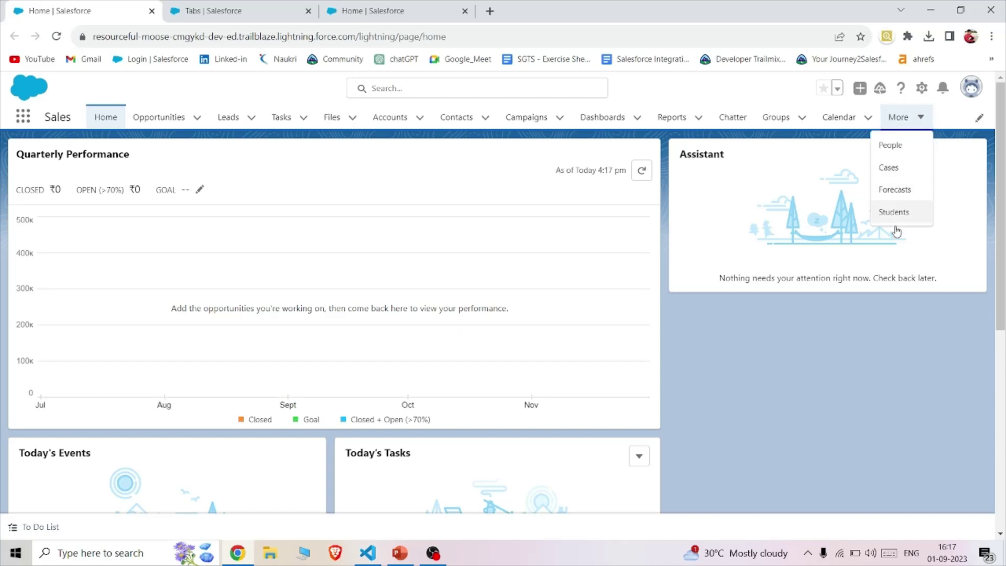
left_click(887, 212)
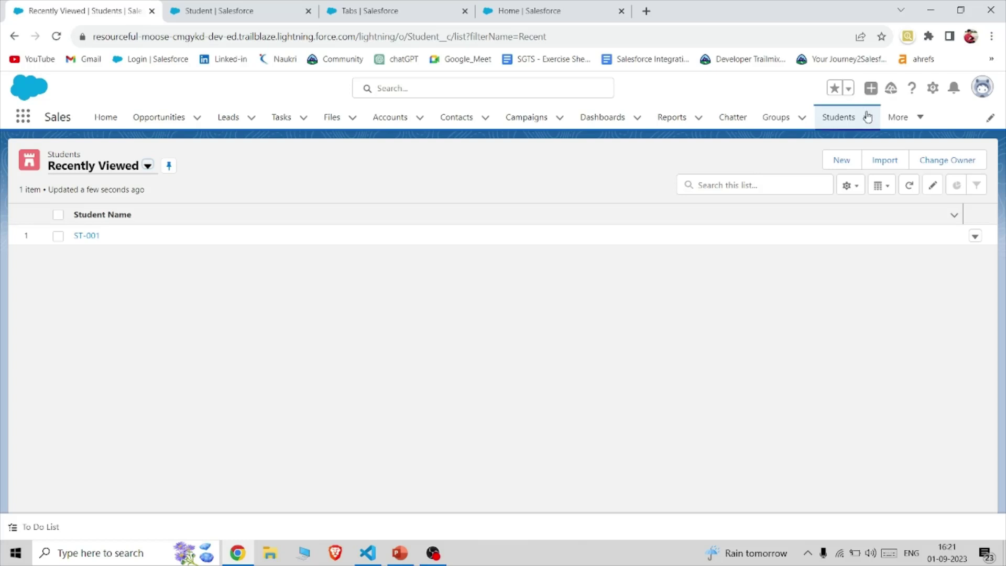
left_click(868, 117)
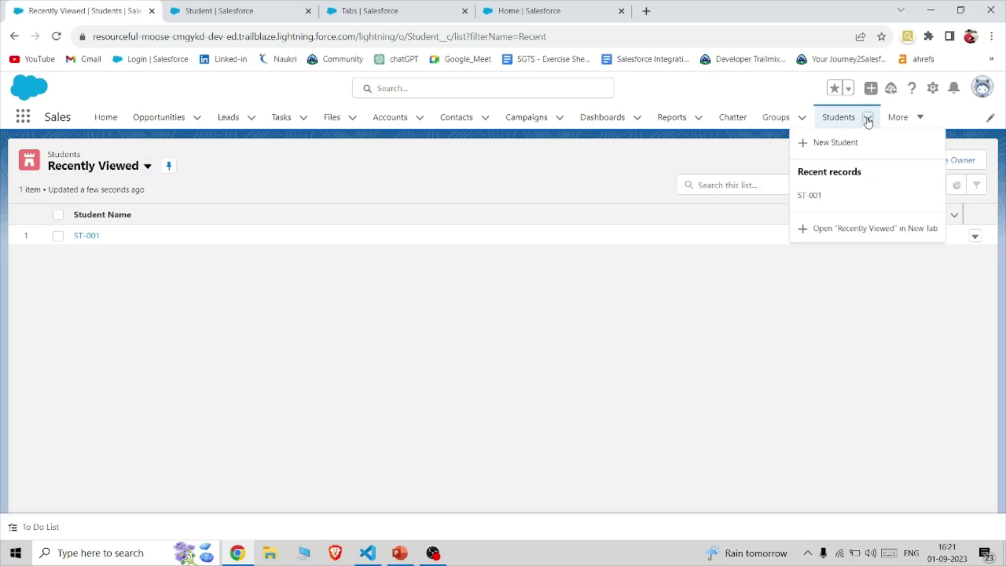
Step: Open a blank New Student form and highlight its Information section heading
left_click(858, 151)
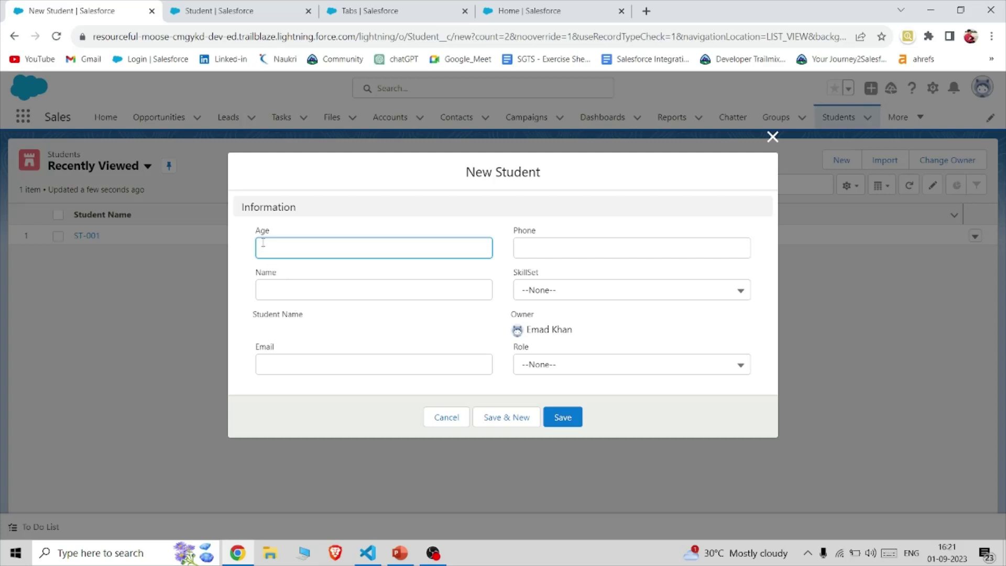
left_click(313, 212)
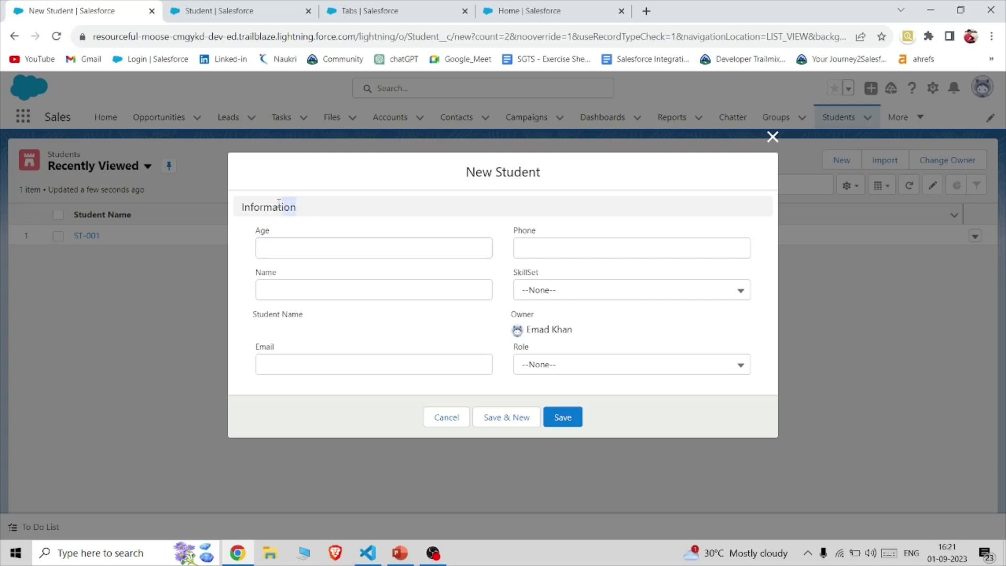
left_click_drag(316, 215, 242, 212)
left_click(243, 213)
Step: Close the New Student form and return to the Student object's setup tab
left_click(773, 137)
left_click(514, 6)
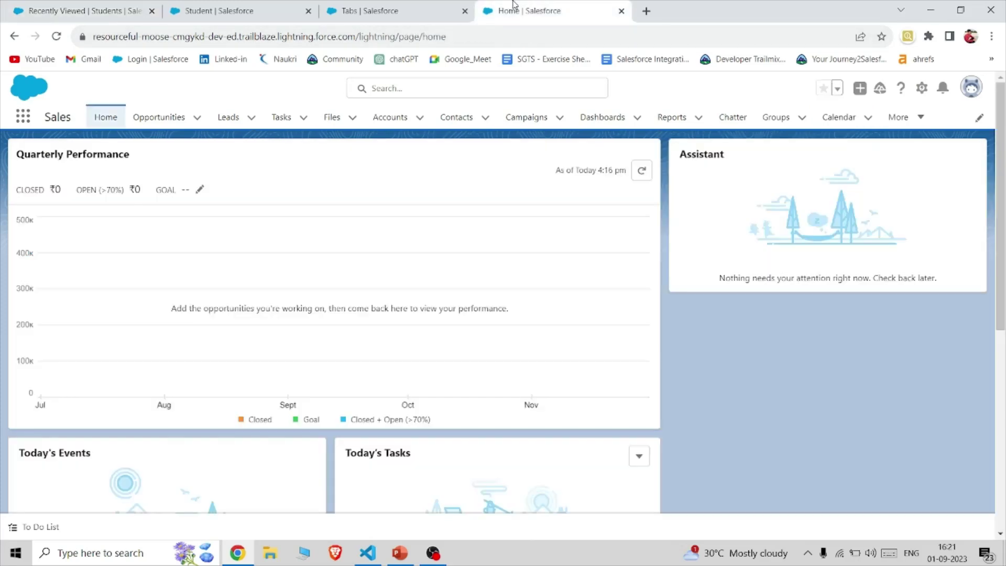
left_click(411, 7)
left_click(278, 6)
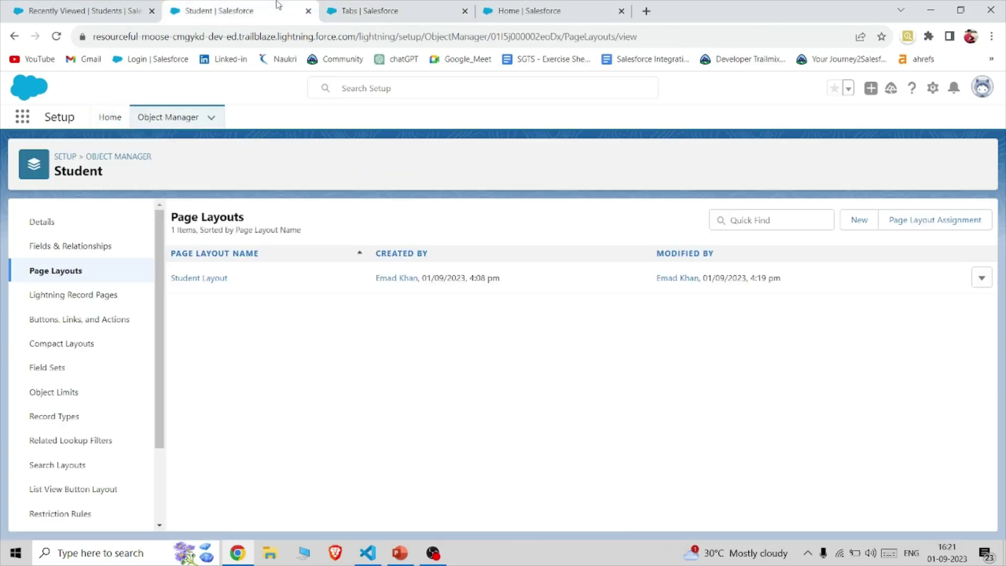
Step: Filter Object Manager for 'student' and show the Student object's Page Layouts
left_click(168, 126)
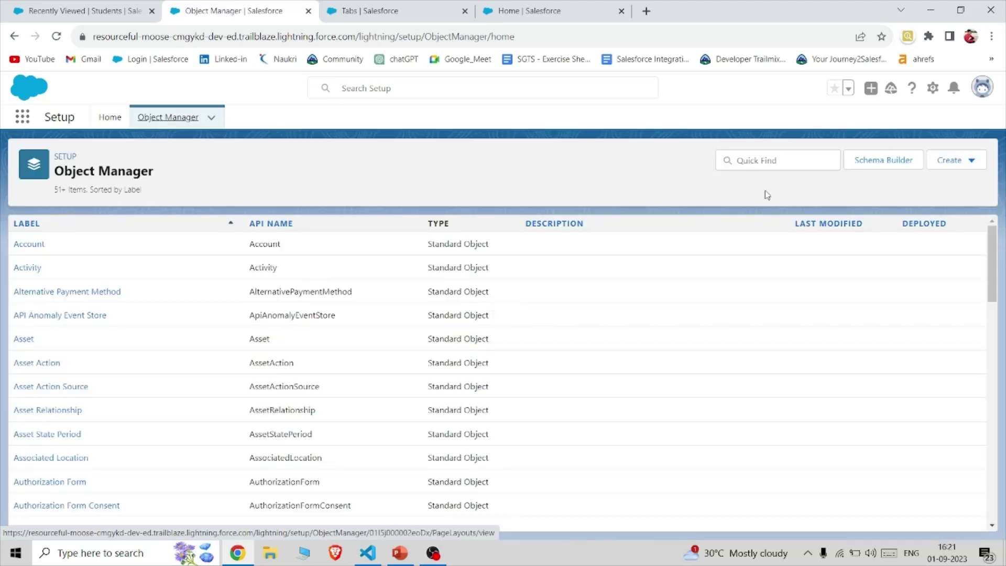
left_click(782, 159)
type("student")
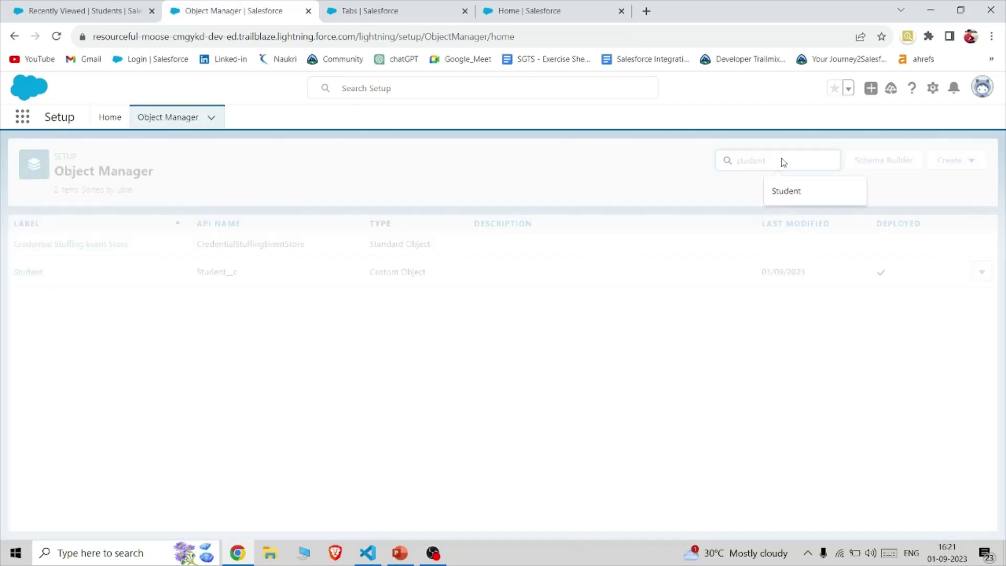
left_click(28, 250)
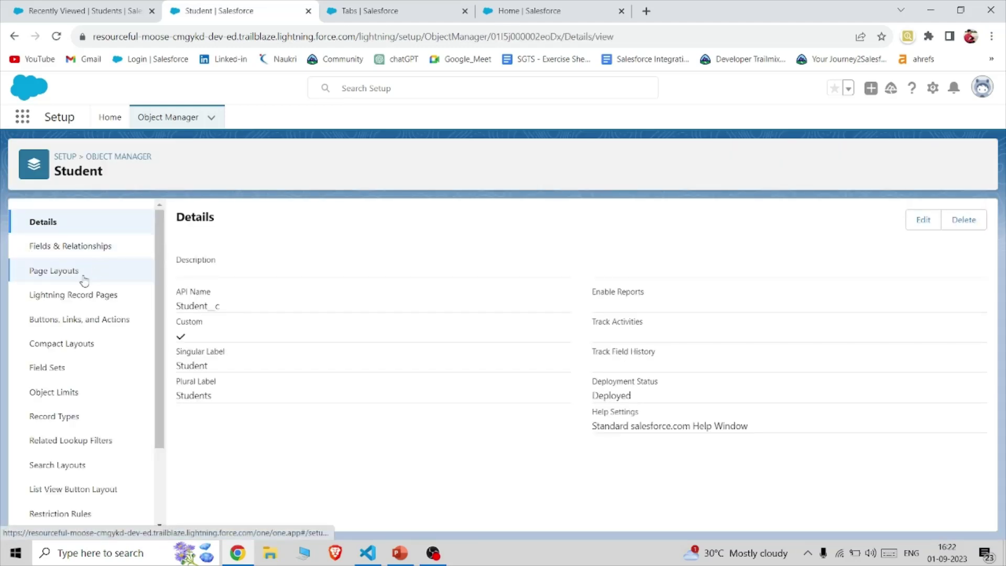
left_click(82, 280)
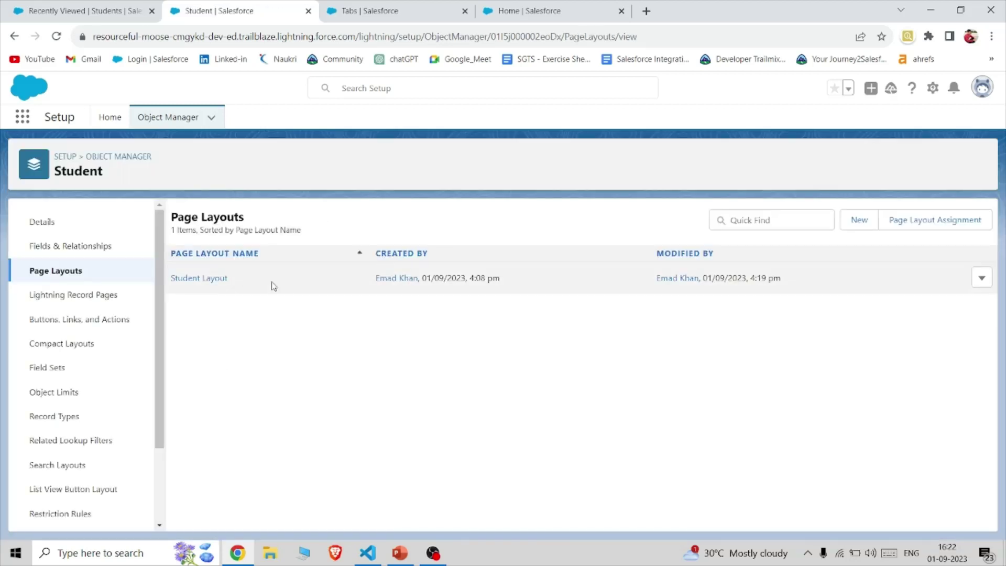
Step: Open Student Layout and add a new section named Basic Information
left_click(218, 279)
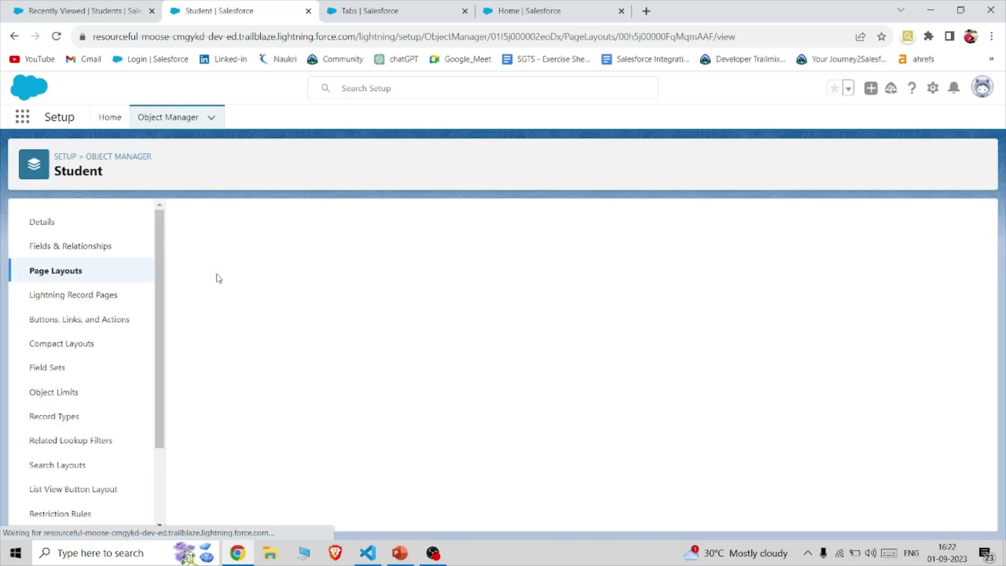
scroll(390, 315, "down", 5)
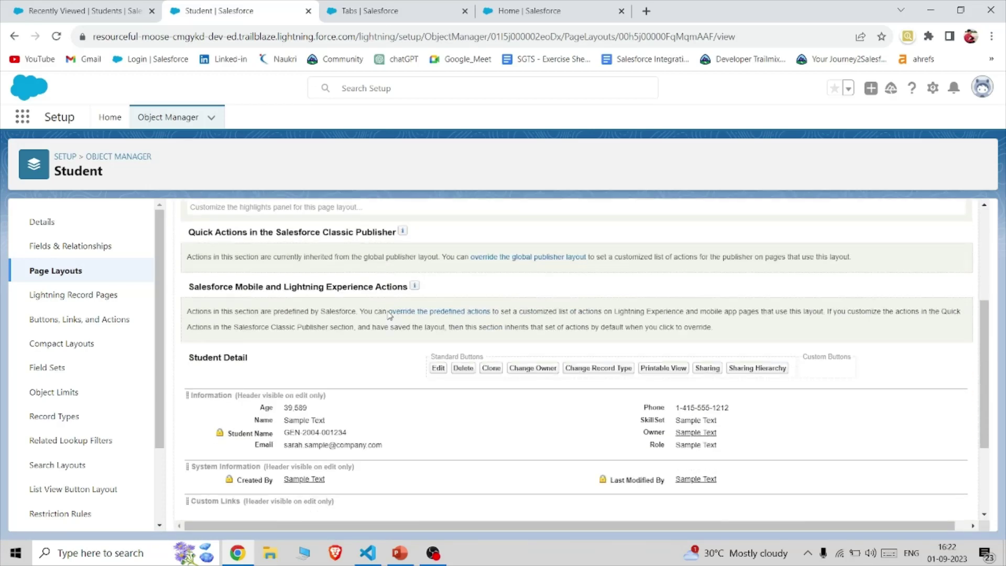
scroll(390, 321, "up", 1)
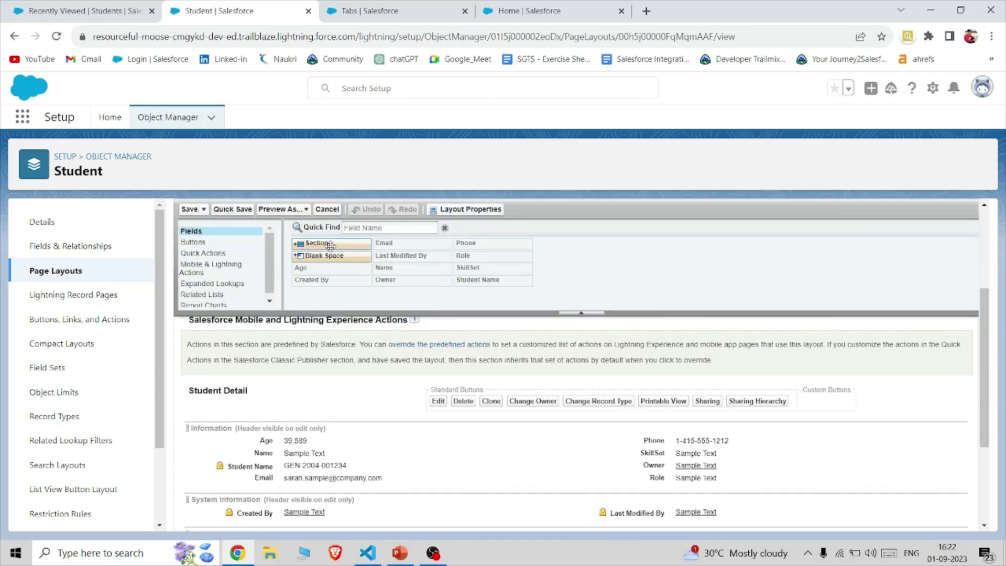
left_click_drag(329, 244, 411, 427)
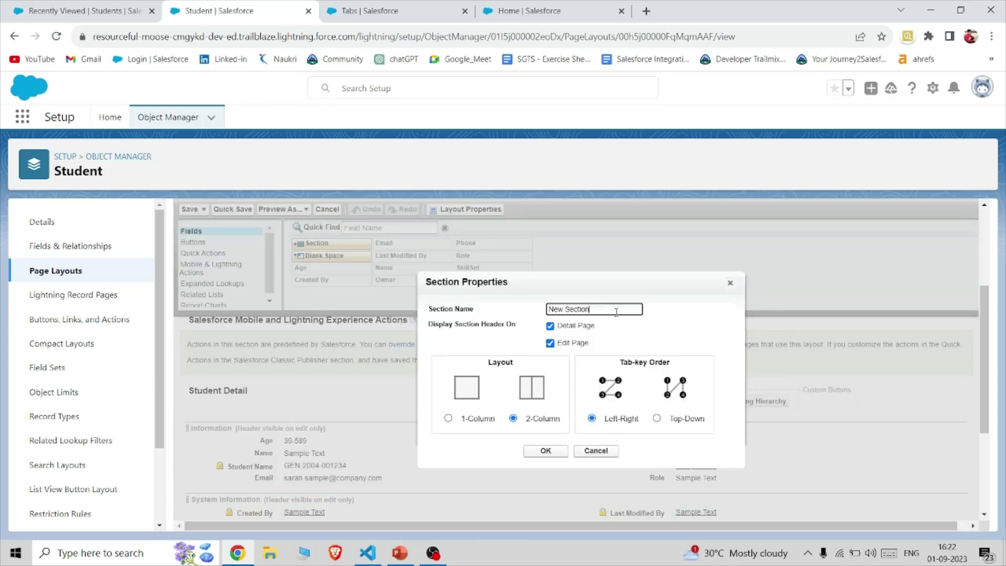
key("BackSpace")
key("BackSpace")
key("BackSpace")
key("BackSpace")
key("BackSpace")
key("BackSpace")
key("BackSpace")
type("Ba")
scroll(594, 350, "down", 1)
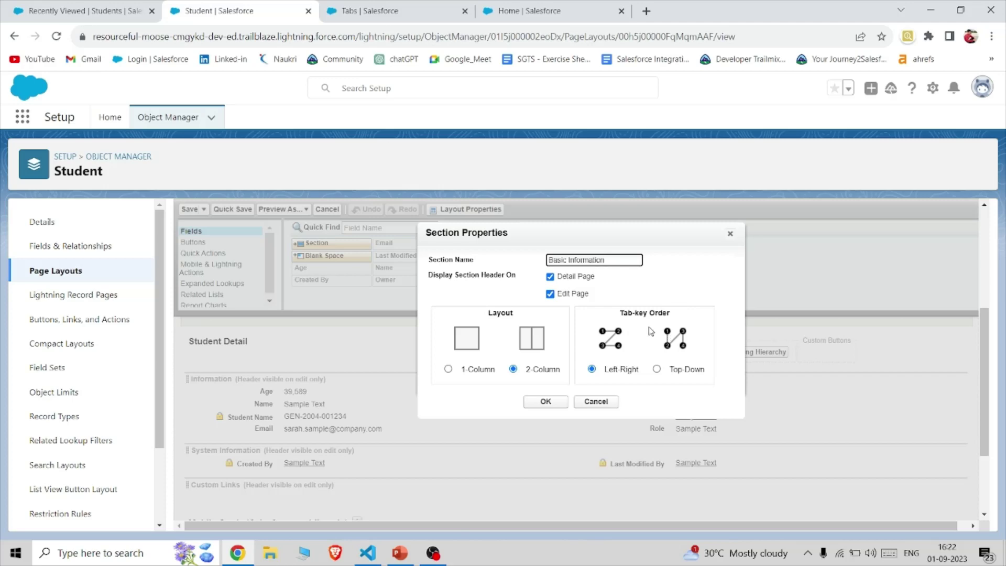
left_click(552, 402)
Step: Place Name, Phone and Email in Basic Information, then drag in another section
scroll(456, 406, "down", 3)
scroll(456, 406, "up", 2)
scroll(373, 404, "up", 1)
left_click_drag(306, 406, 256, 367)
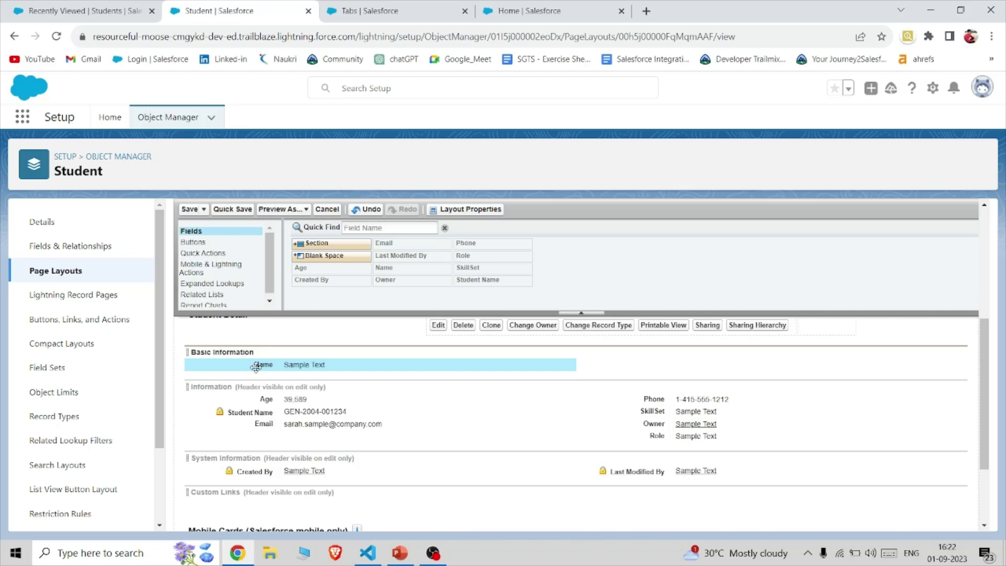
left_click_drag(647, 399, 343, 378)
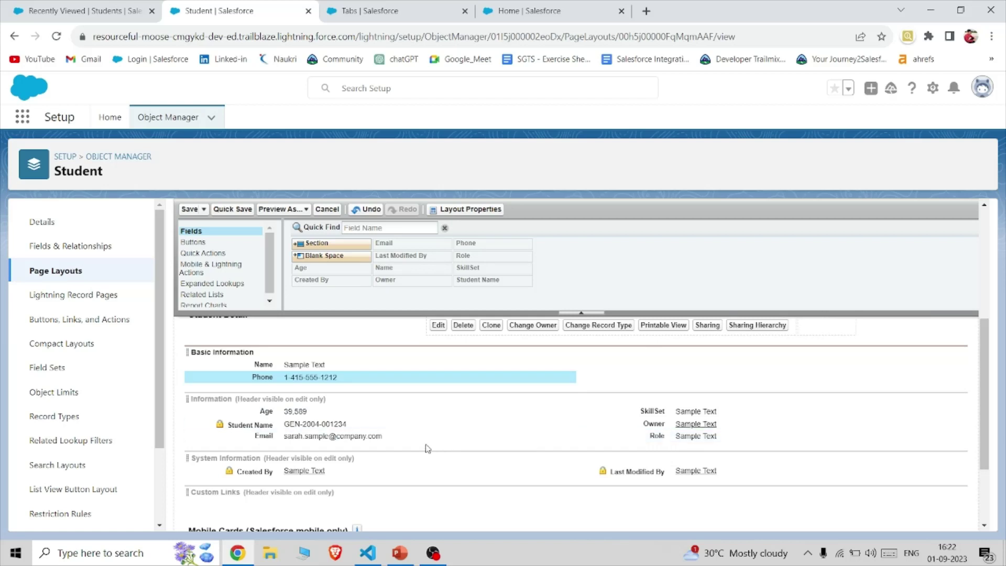
mouse_move(377, 439)
left_mouse_down()
mouse_move(356, 376)
mouse_move(359, 388)
left_mouse_up()
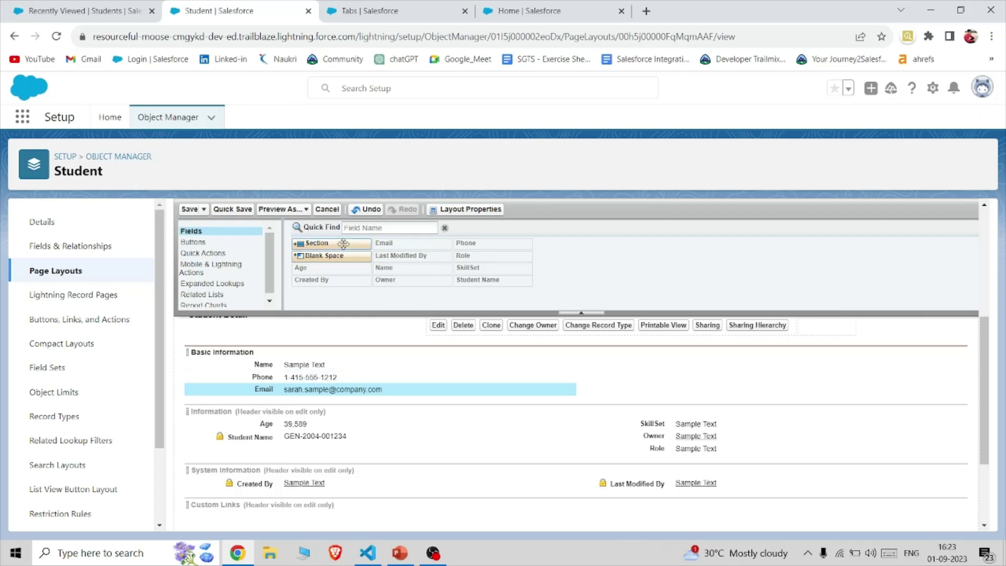
left_click_drag(343, 243, 378, 374)
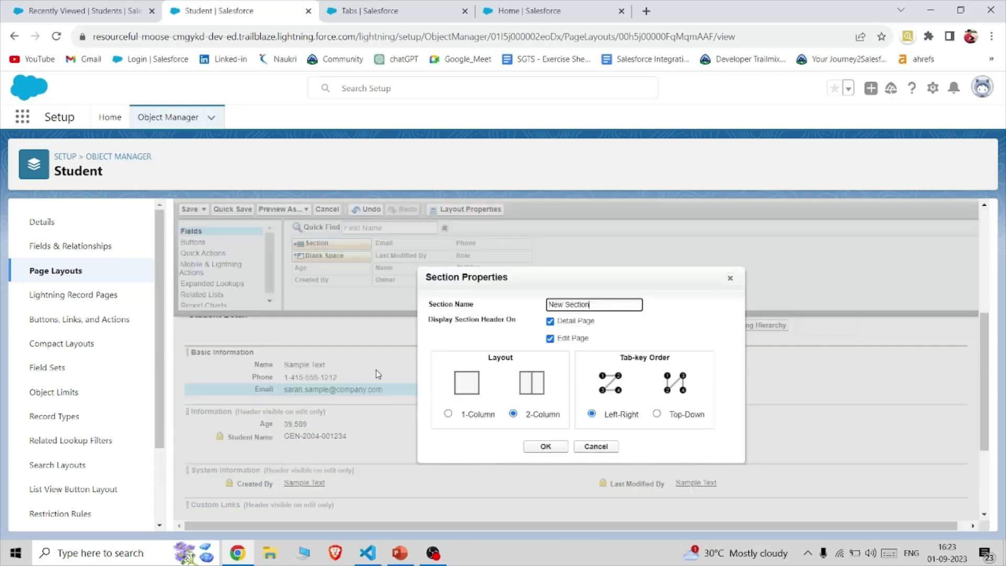
Step: Name the new section 'personal Information'
key("BackSpace")
key("BackSpace")
key("BackSpace")
key("BackSpace")
key("BackSpace")
key("BackSpace")
key("BackSpace")
key("BackSpace")
key("BackSpace")
key("BackSpace")
type("perso")
left_click(547, 446)
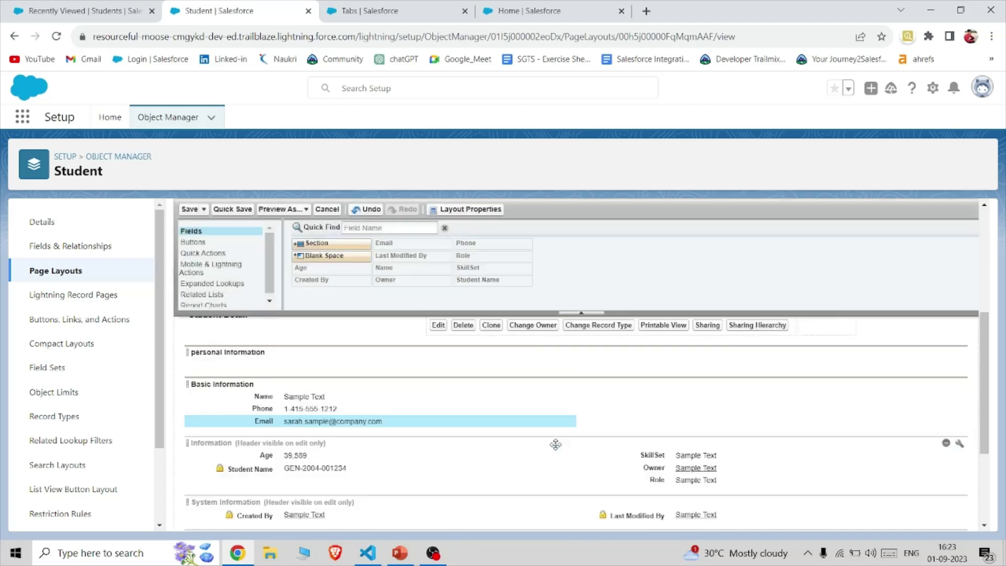
Step: Drag SkillSet, Role and Age into personal Information and save the Student Layout
scroll(496, 454, "down", 2)
scroll(487, 455, "up", 3)
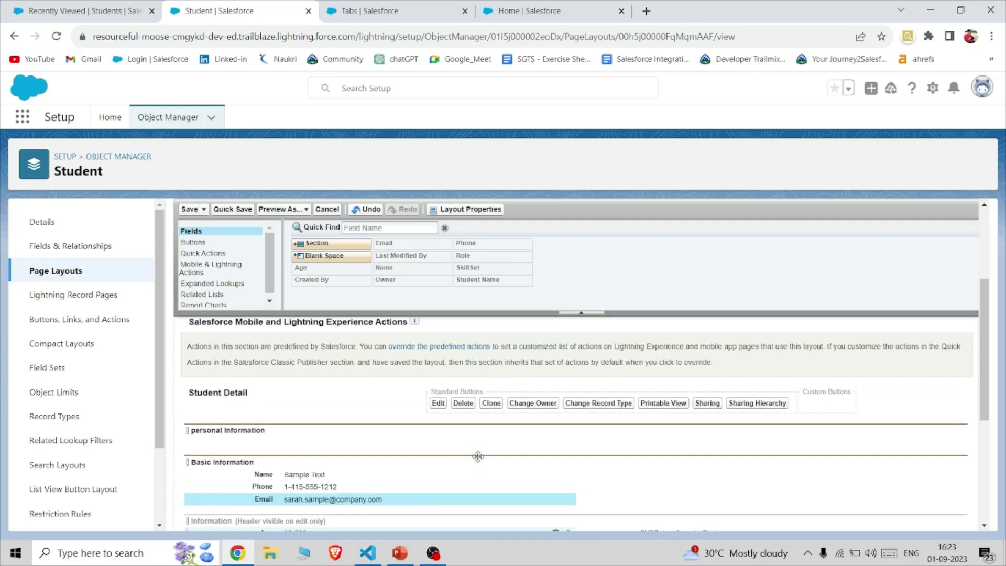
scroll(478, 457, "down", 2)
scroll(478, 457, "down", 2)
scroll(478, 457, "up", 4)
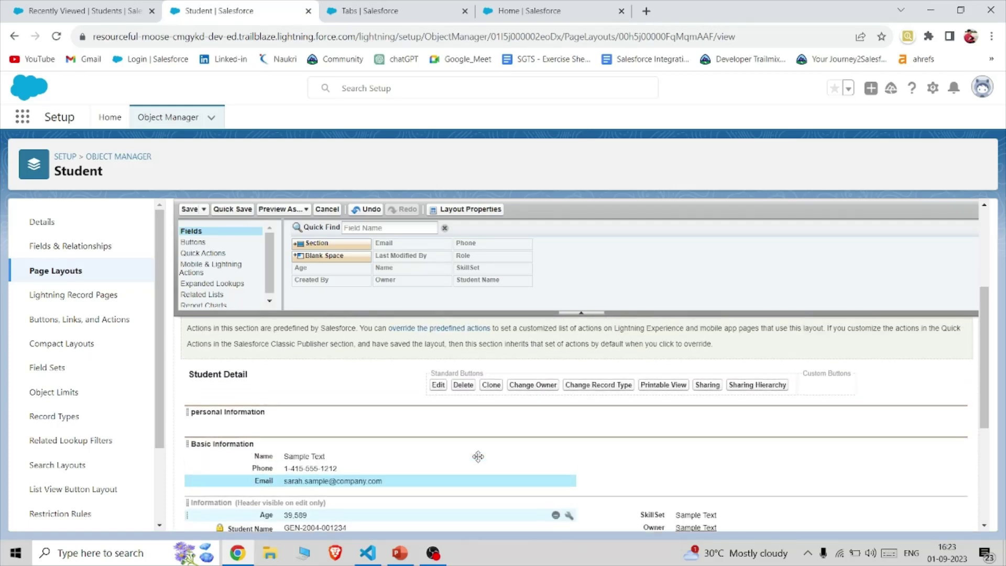
scroll(478, 456, "down", 2)
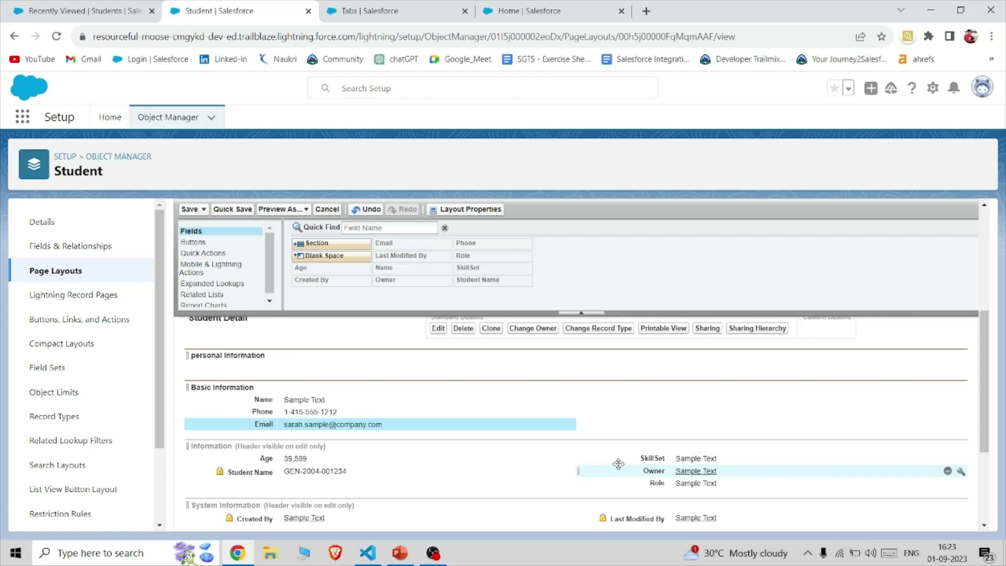
left_click_drag(667, 462, 362, 365)
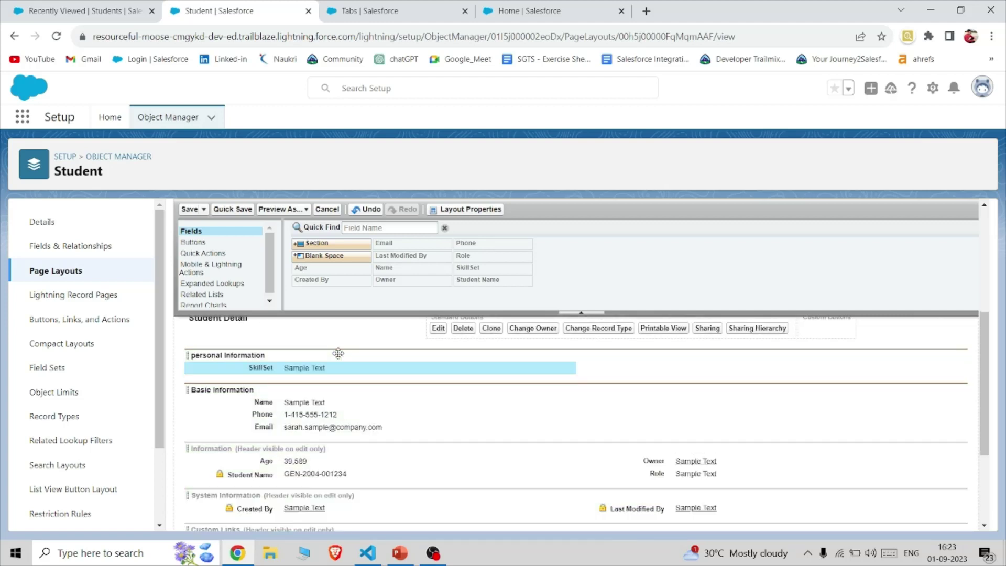
left_click_drag(683, 471, 370, 383)
scroll(325, 414, "down", 2)
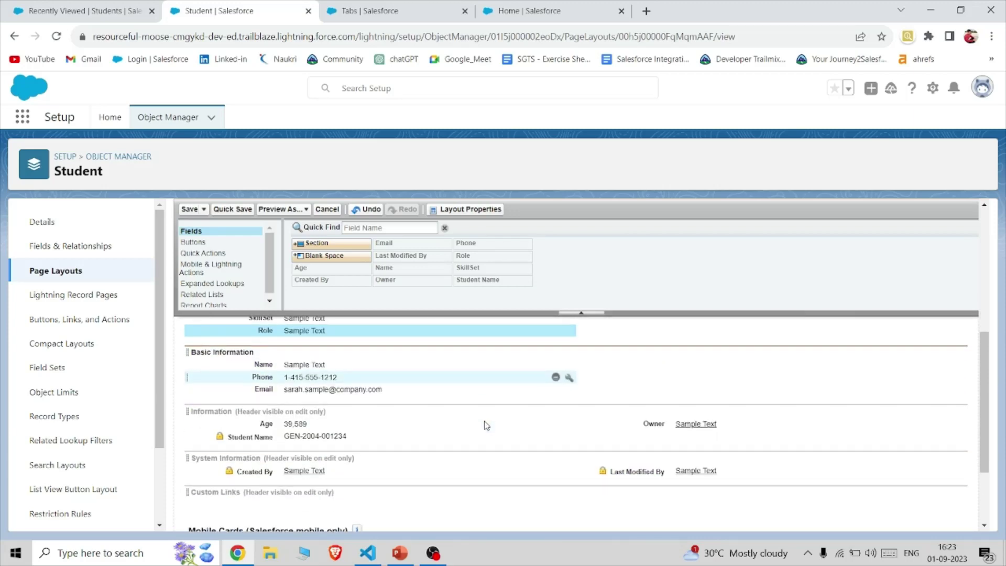
mouse_move(326, 422)
left_mouse_down()
mouse_move(317, 312)
mouse_move(332, 432)
left_mouse_up()
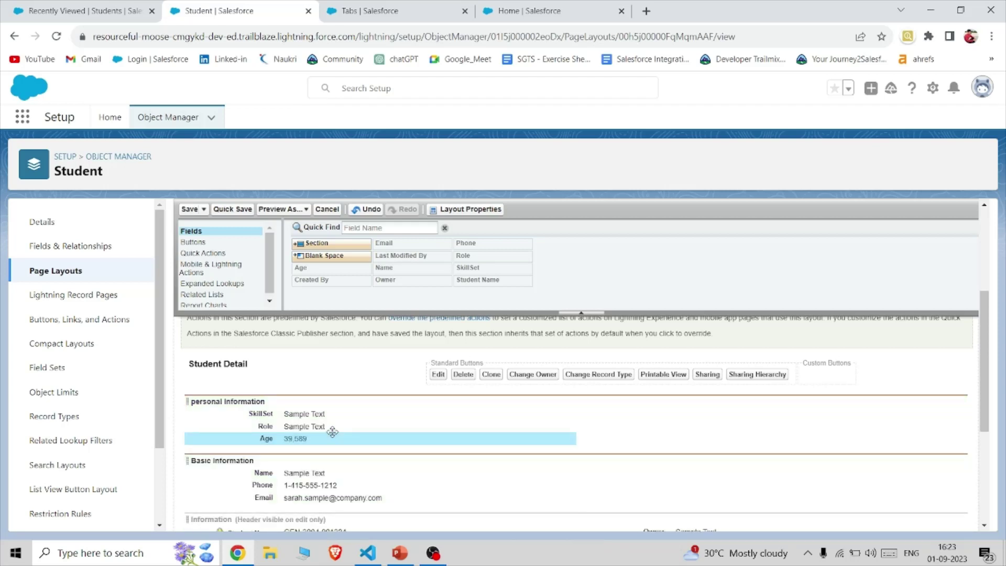
left_click(189, 209)
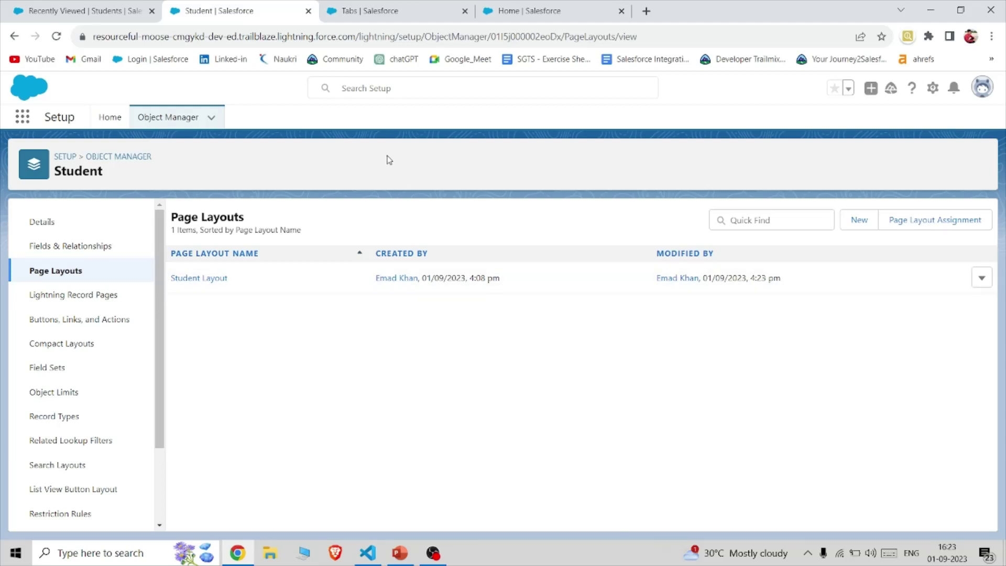
Step: Refresh the Students list and open a new Student record form
left_click(56, 5)
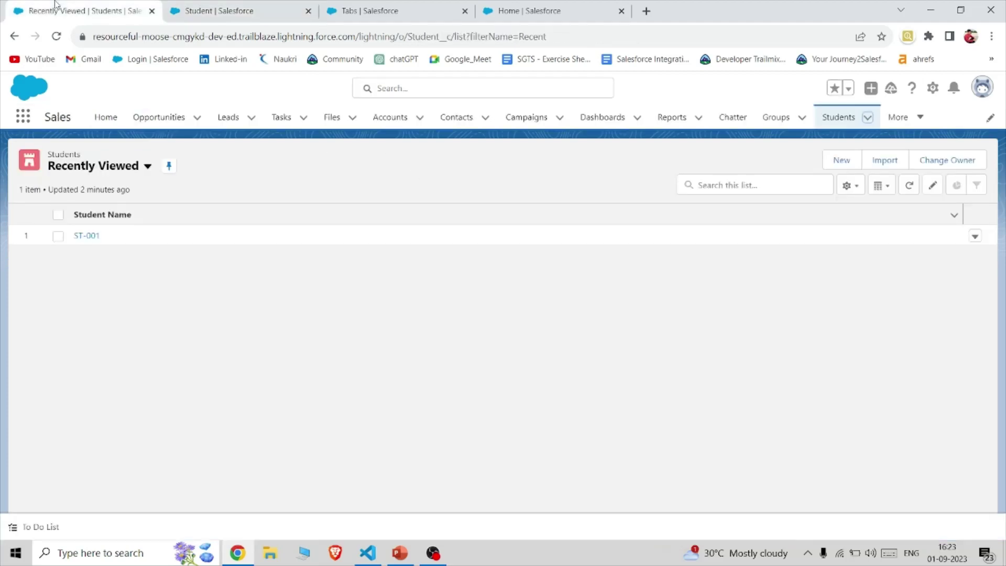
key("F5")
left_click(867, 124)
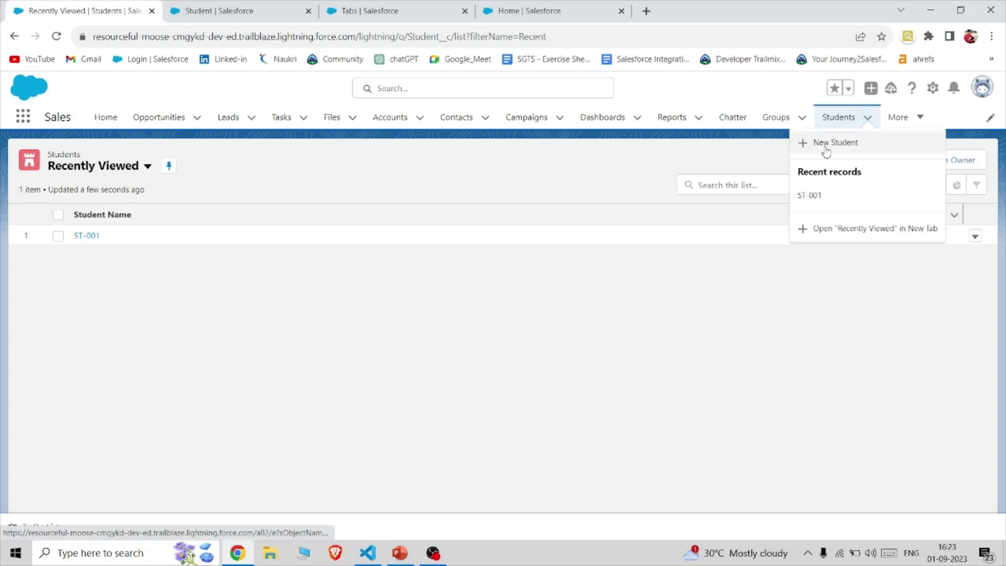
left_click(827, 149)
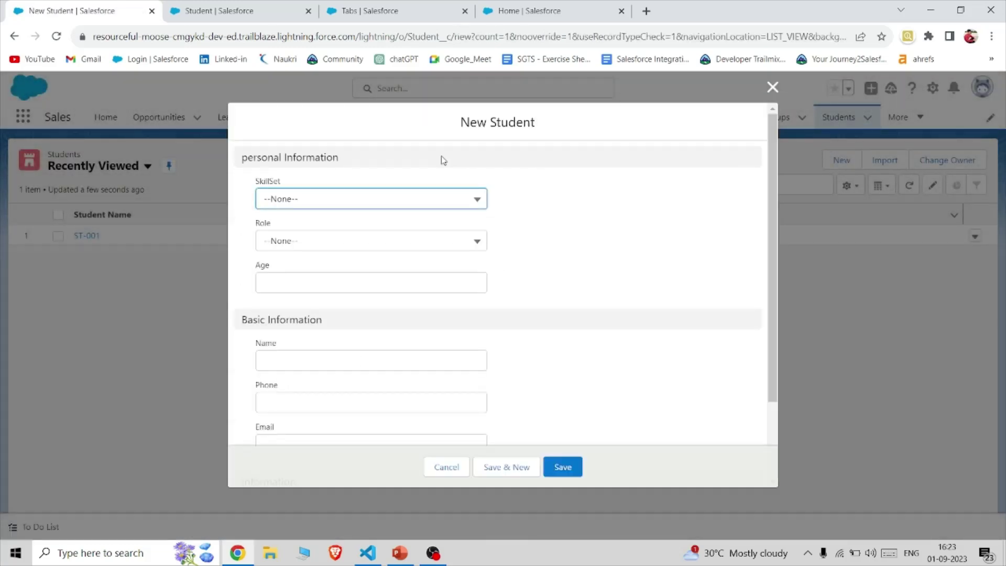
Step: Highlight the personal Information and Basic Information section headings on the form
left_click_drag(342, 162, 243, 166)
left_click(243, 166)
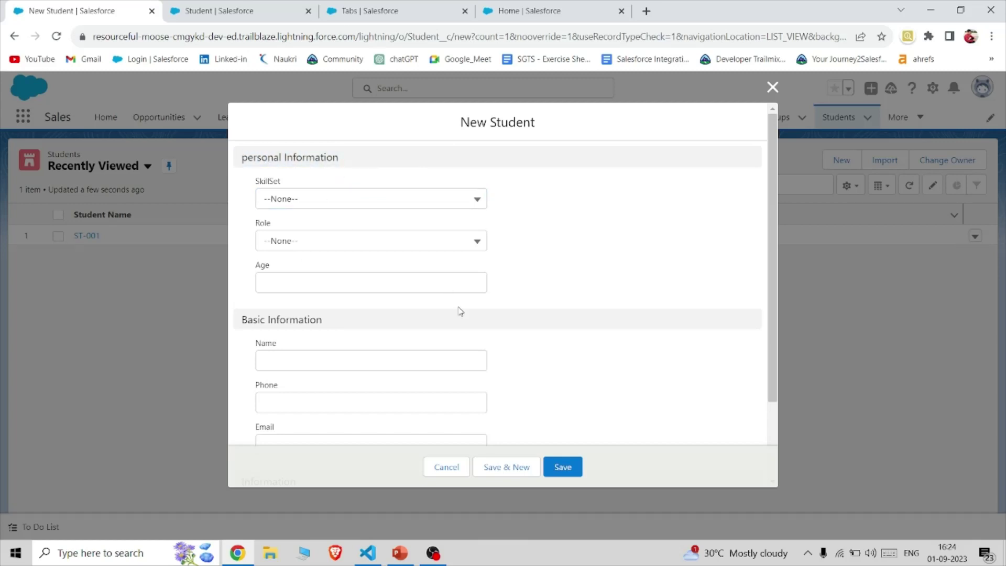
scroll(450, 296, "down", 2)
left_click_drag(321, 253, 241, 251)
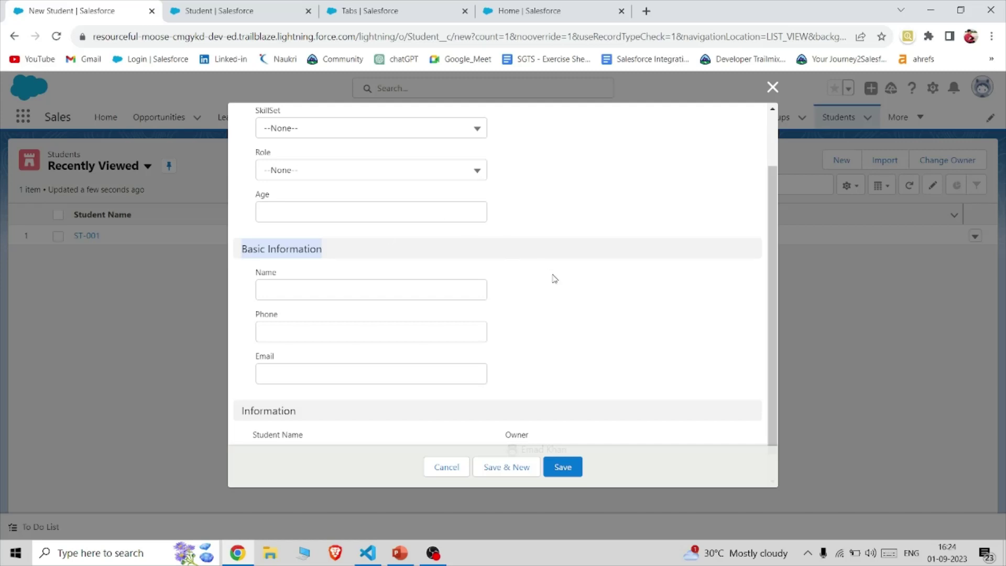
scroll(555, 278, "up", 2)
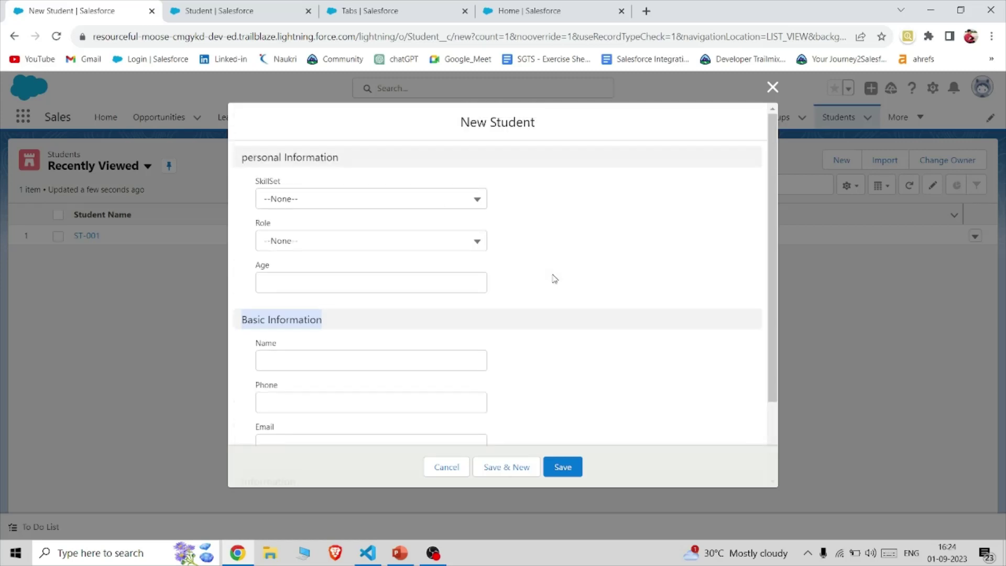
scroll(555, 278, "down", 3)
scroll(555, 279, "up", 3)
Step: Close the New Student form without saving and switch to PowerPoint
left_click(772, 88)
left_click(433, 555)
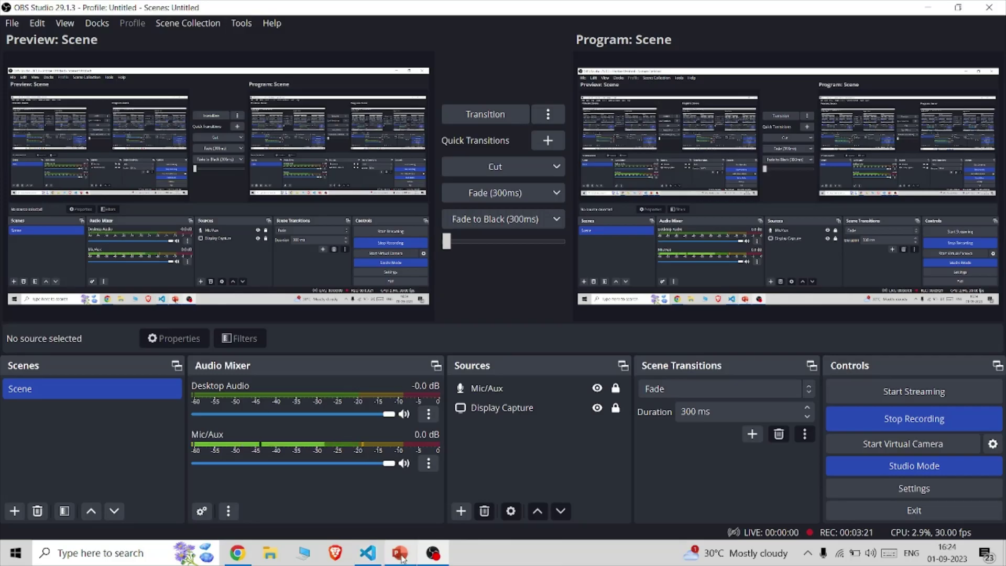
left_click(400, 554)
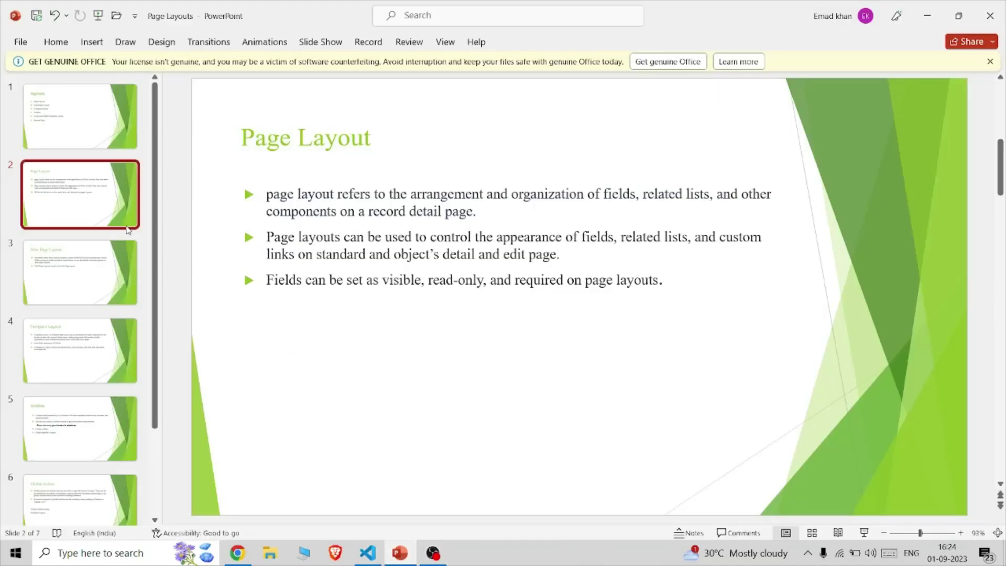
Step: Present the Page Layout and Mini Page Layout slides, then return to the browser
left_click(306, 52)
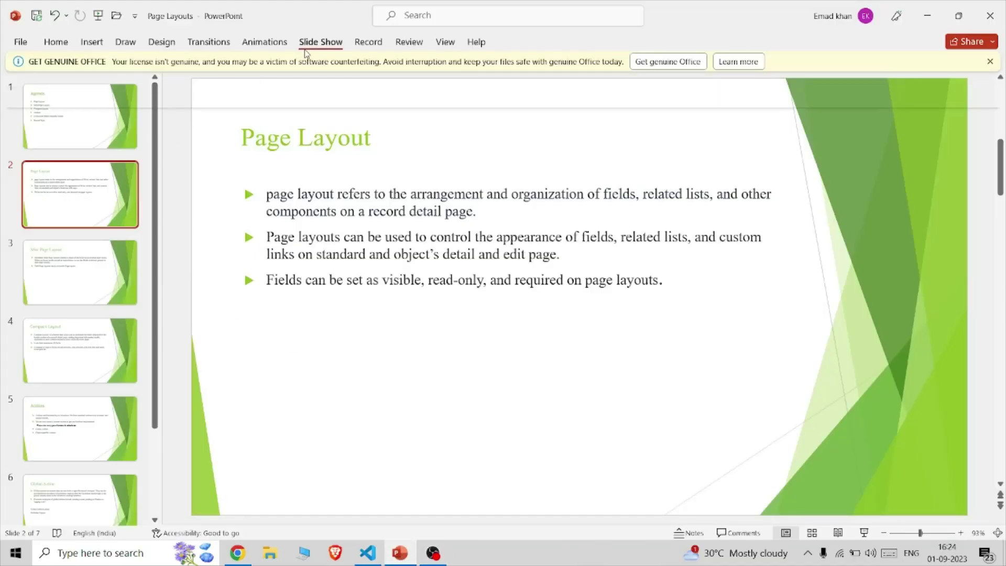
left_click(75, 76)
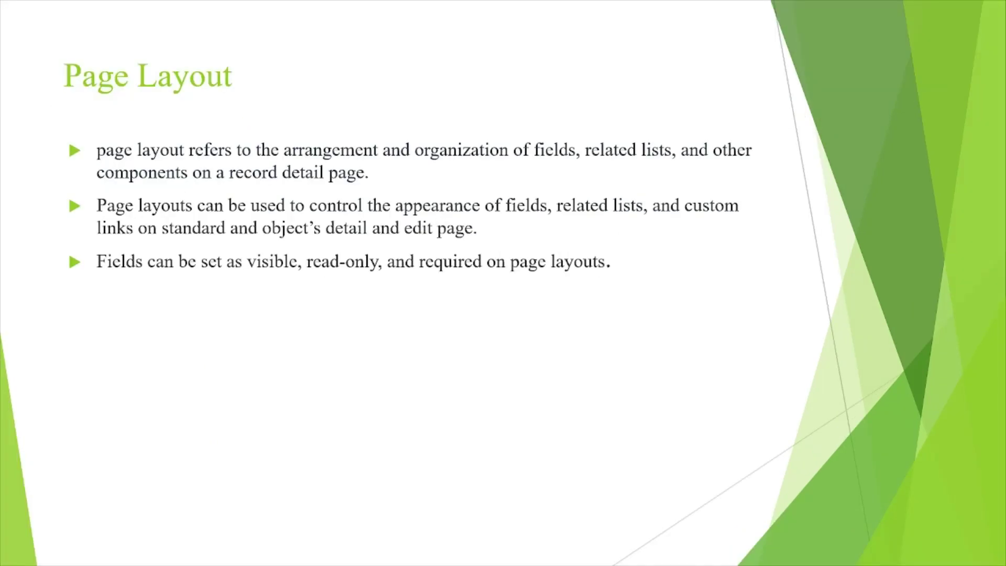
key("Right")
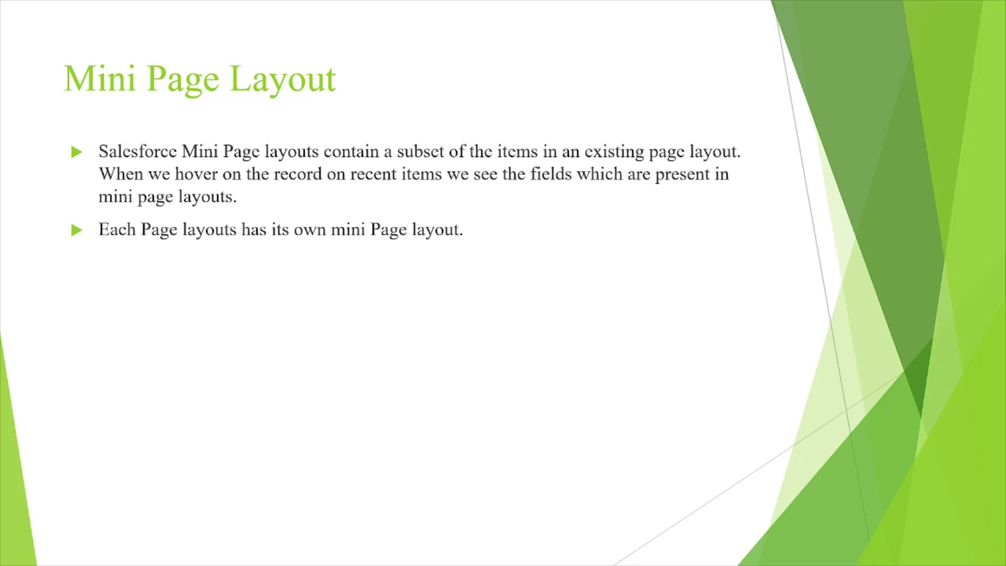
key("Escape")
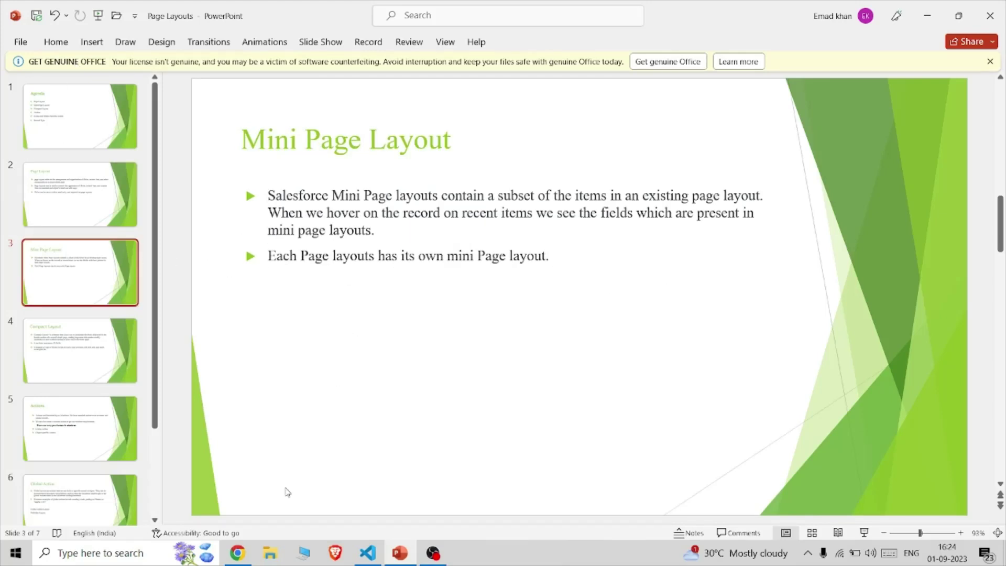
left_click(245, 557)
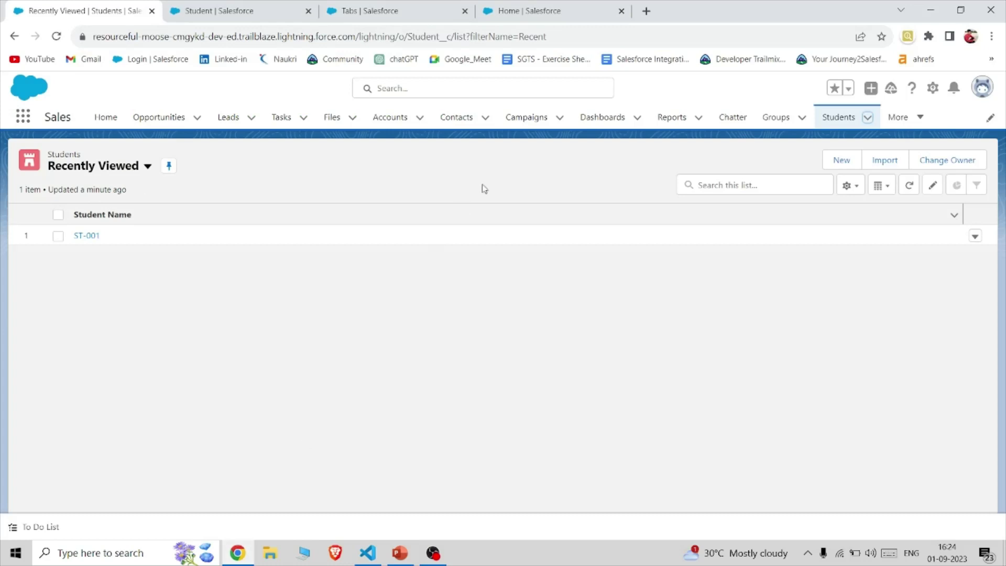
Step: Go back to the Student setup tab and open Student Layout from Page Layouts
left_click(413, 6)
left_click(236, 10)
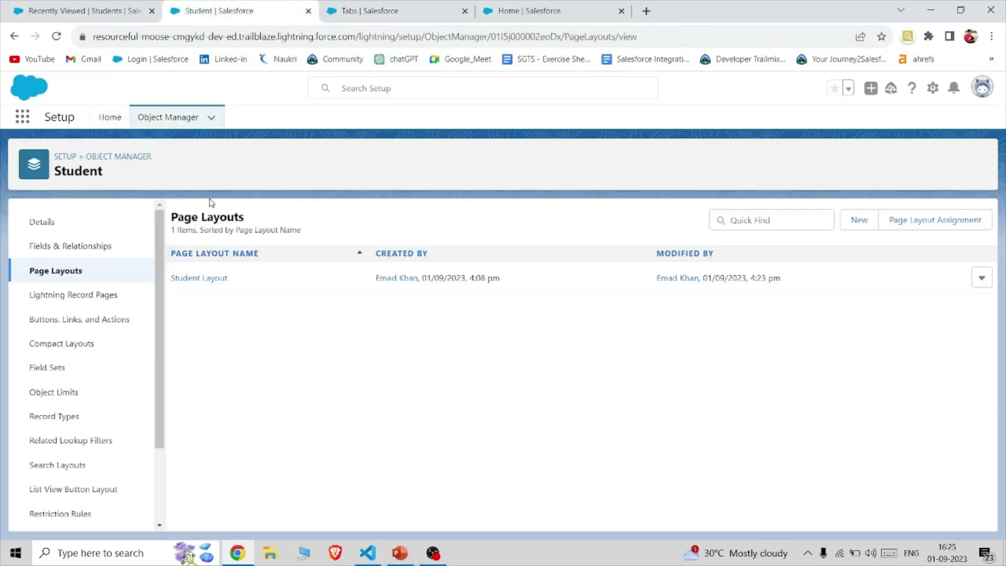
left_click(71, 271)
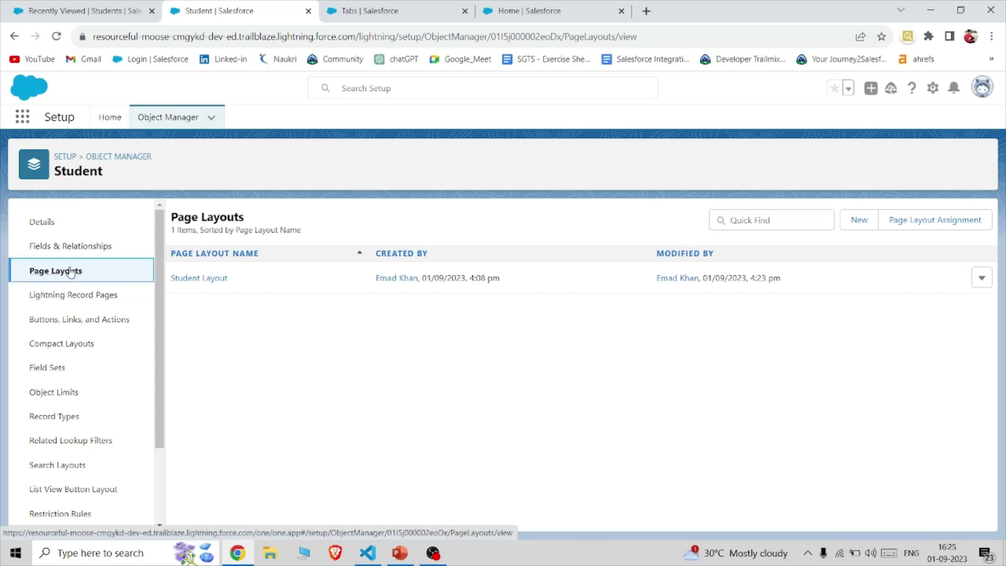
left_click(189, 279)
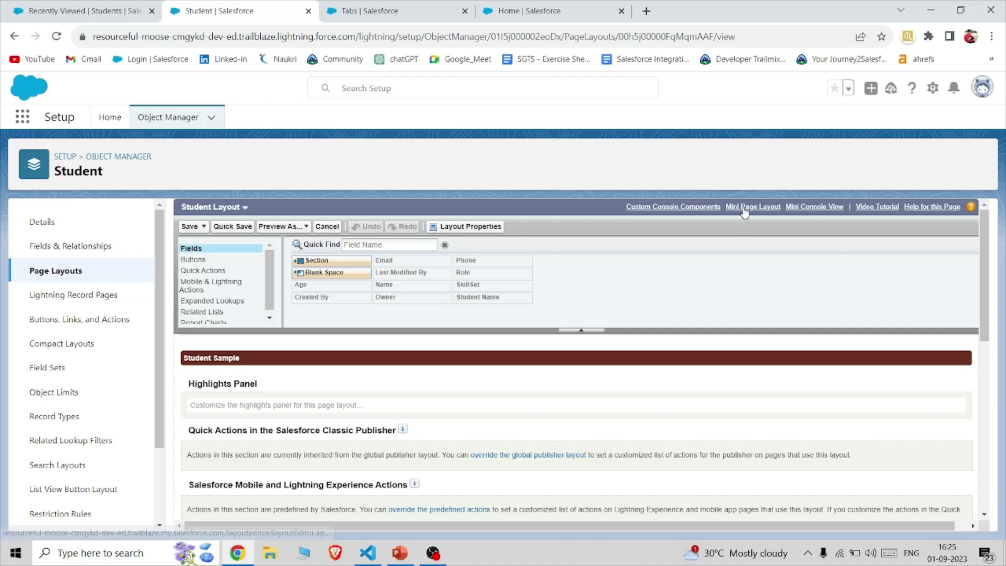
Step: Add Age, Email, Name and Phone to the Student Layout's mini page layout and save it
left_click(760, 207)
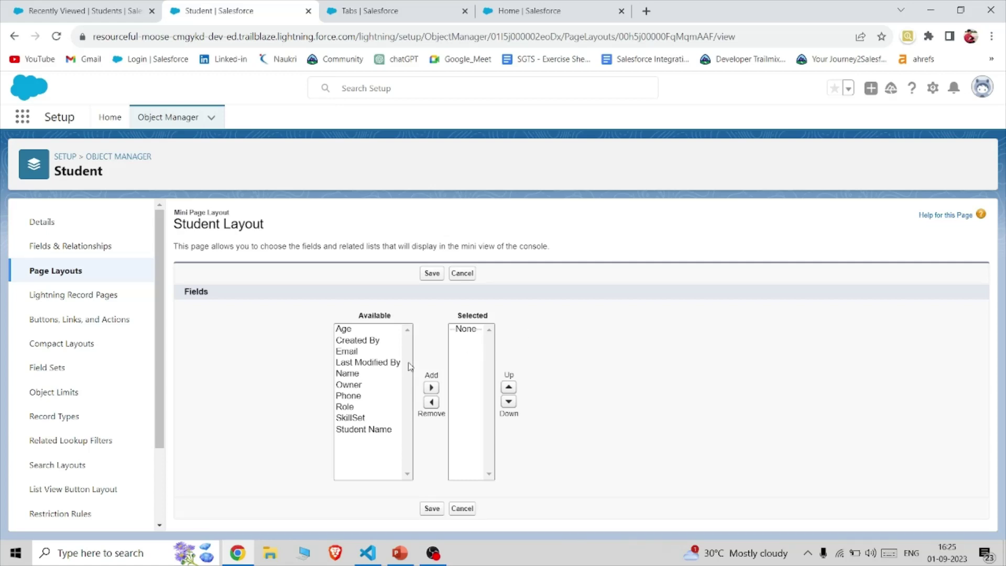
left_click(358, 397)
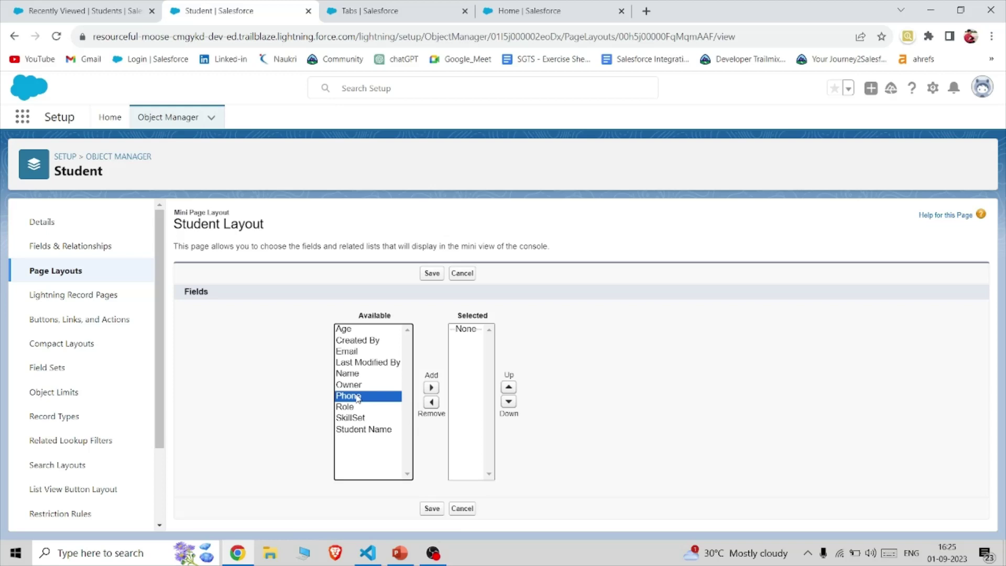
left_click(349, 355, "shift")
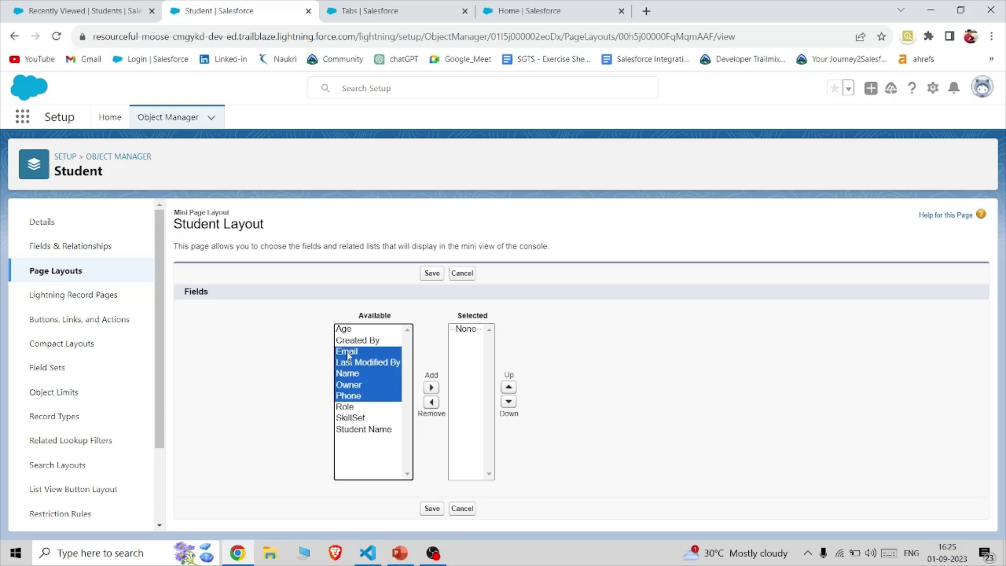
left_click(350, 331)
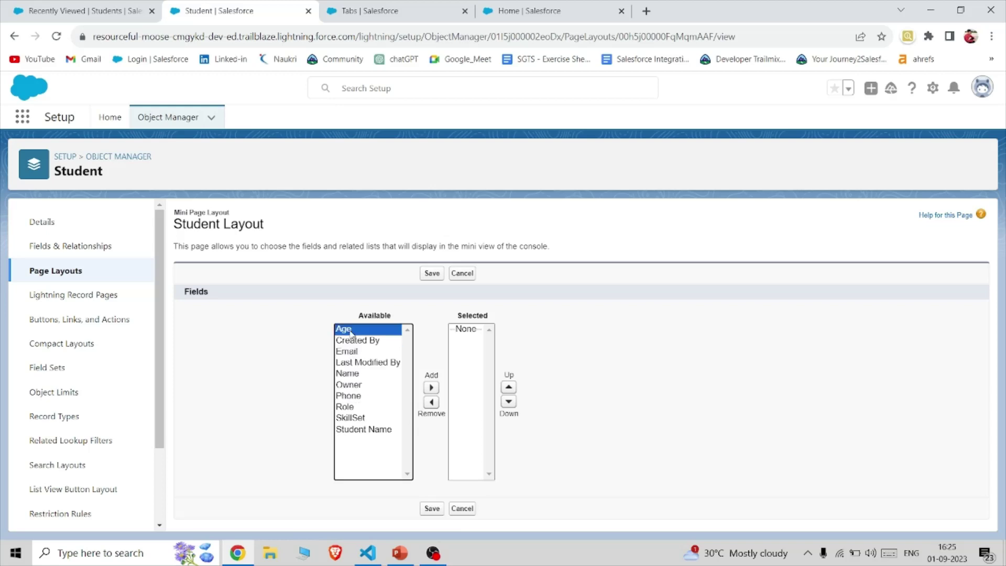
left_click(350, 353, "ctrl")
left_click(350, 396, "ctrl")
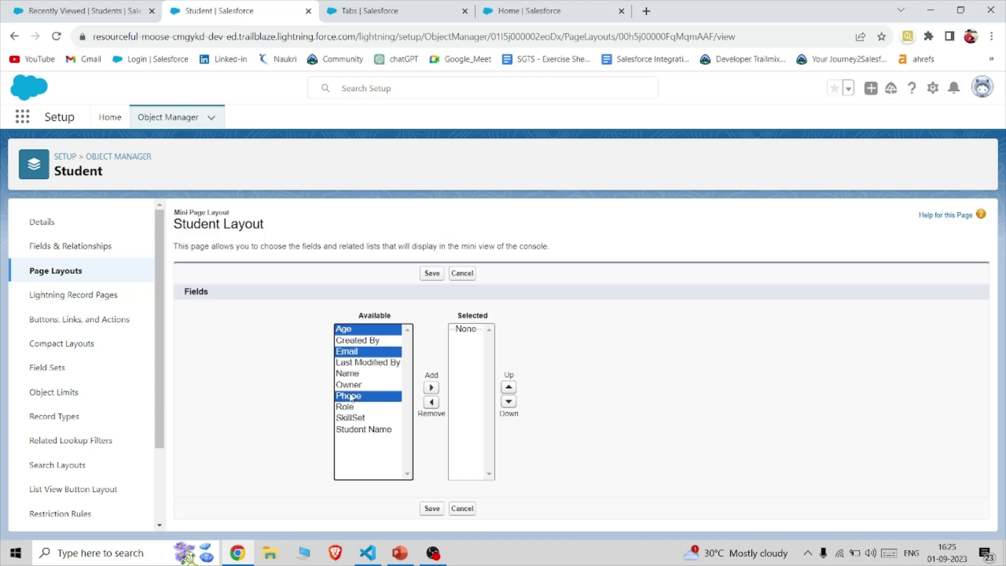
left_click(350, 374, "ctrl")
left_click(431, 388)
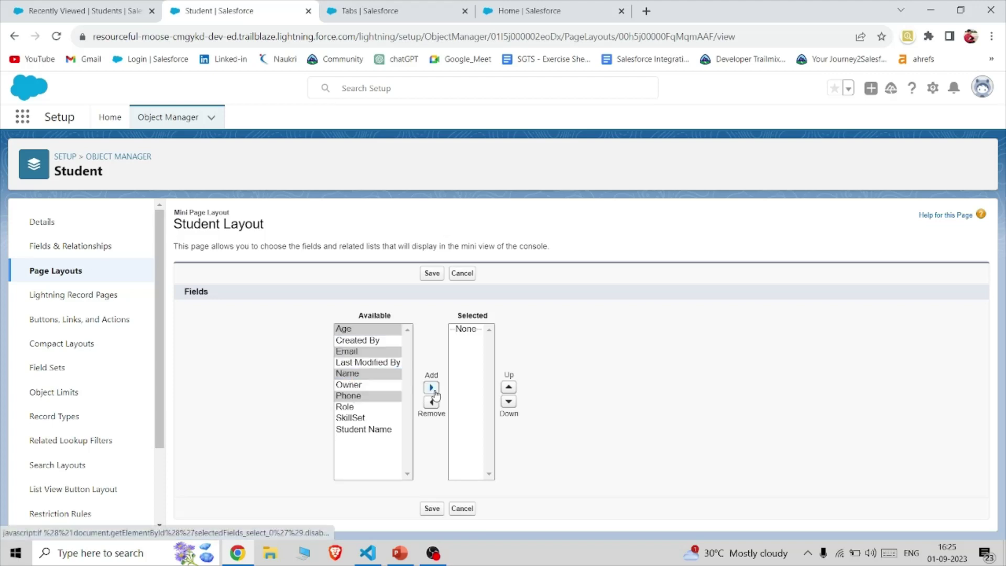
left_click(432, 509)
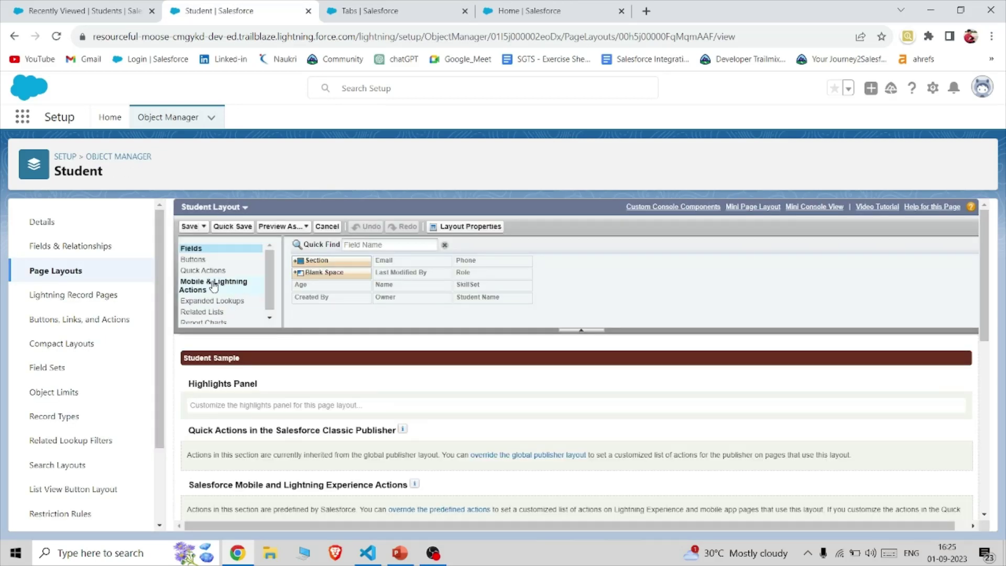
Step: Save the Student Layout, then return to the Recently Viewed Students browser tab
left_click(190, 229)
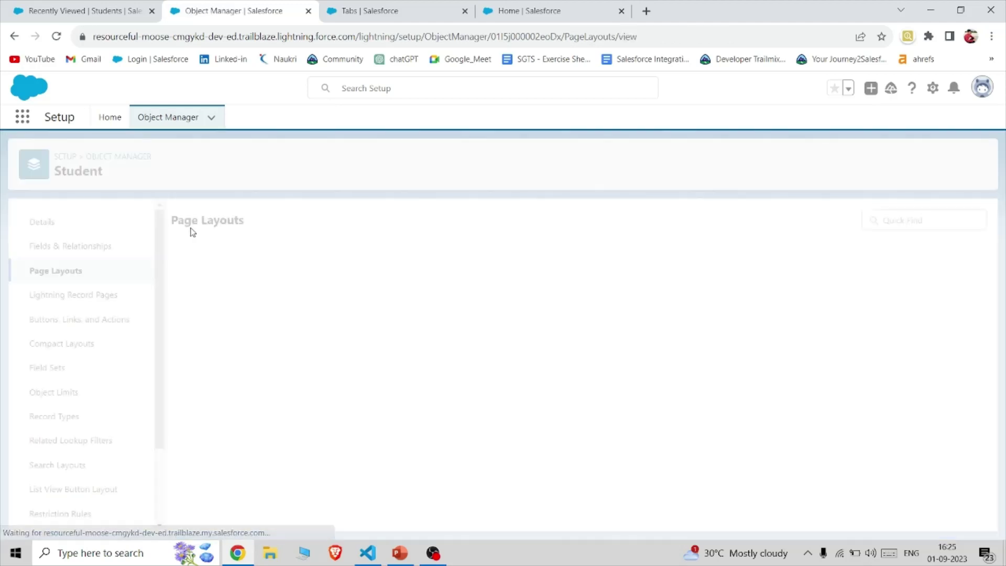
left_click(355, 6)
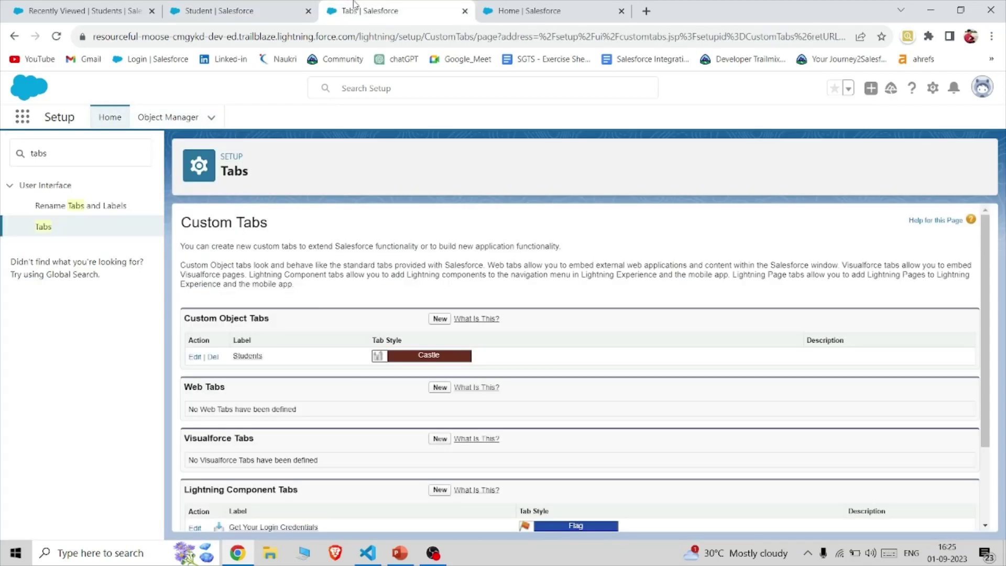
left_click(269, 7)
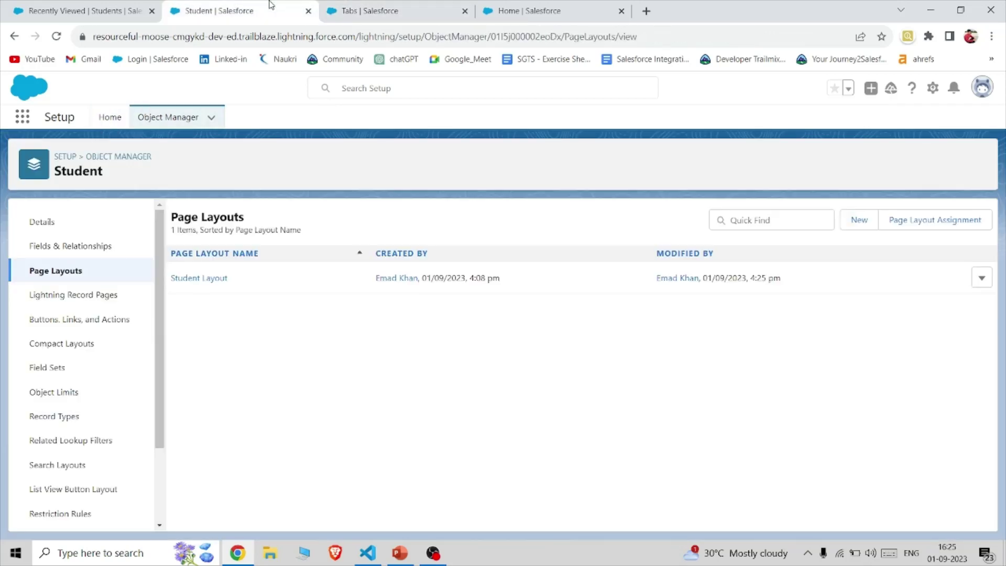
left_click(114, 5)
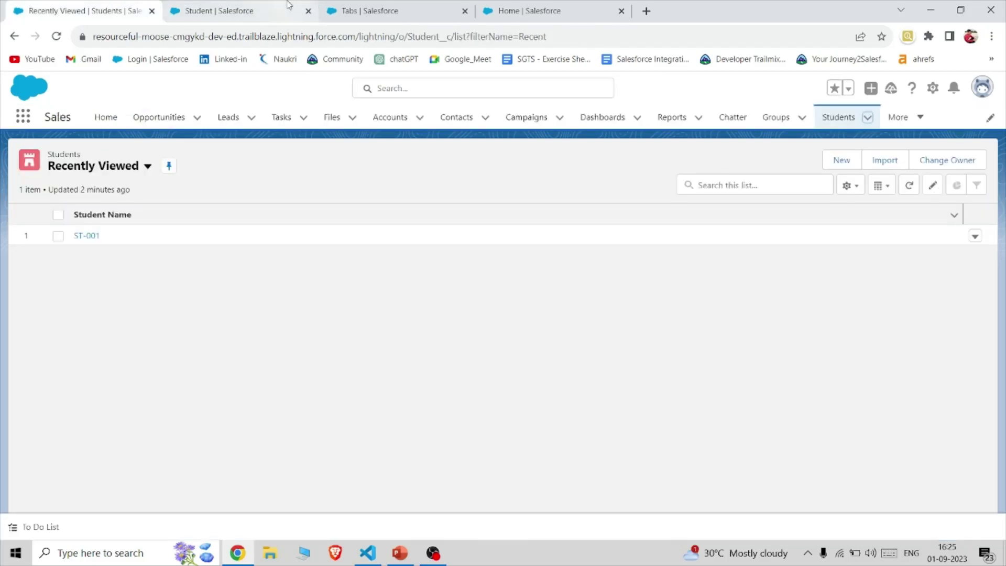
left_click(289, 6)
left_click(375, 11)
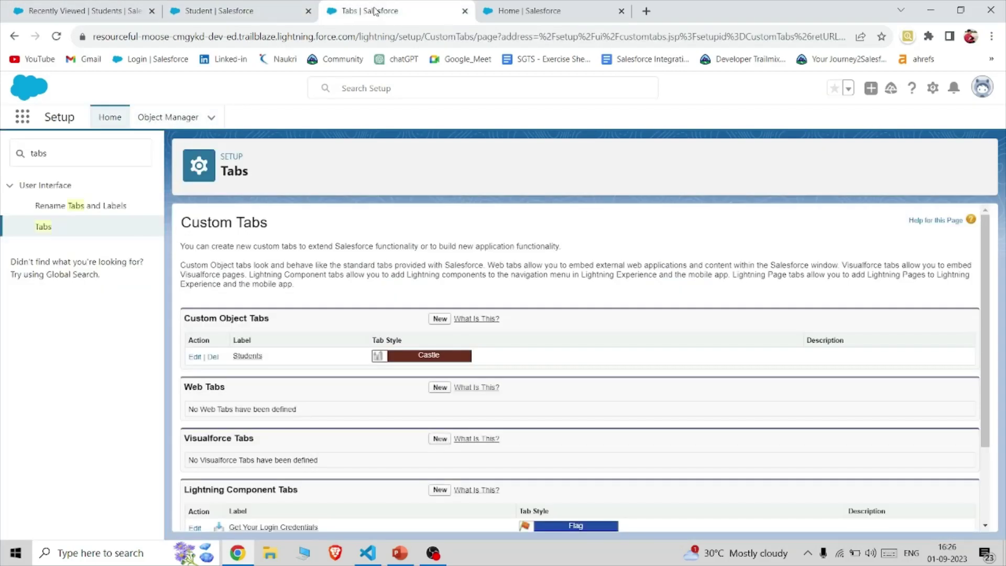
left_click(294, 5)
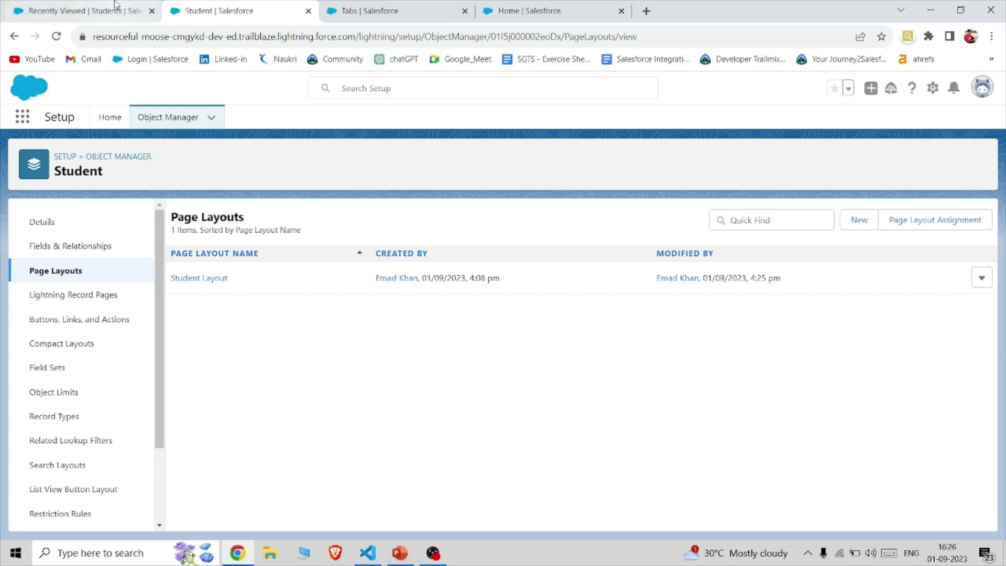
left_click(110, 6)
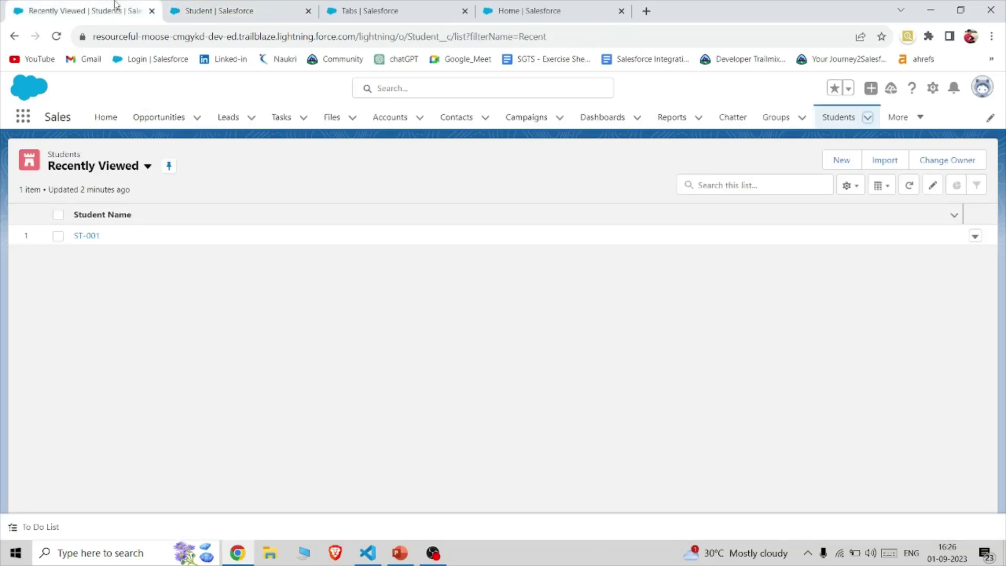
Step: Switch to Salesforce Classic via the profile menu and view the ST-001 hover card under Recent Items
left_click(933, 88)
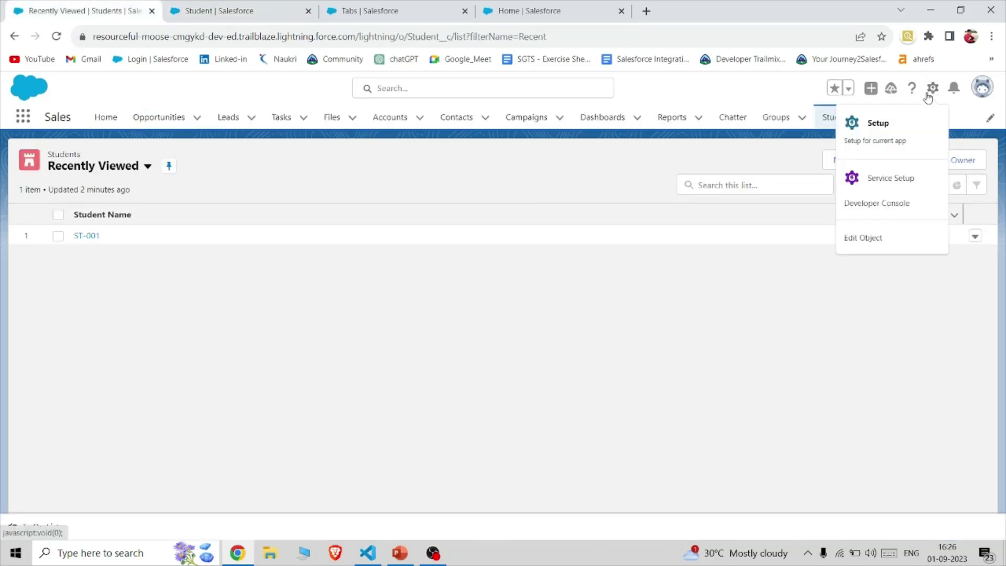
left_click(982, 87)
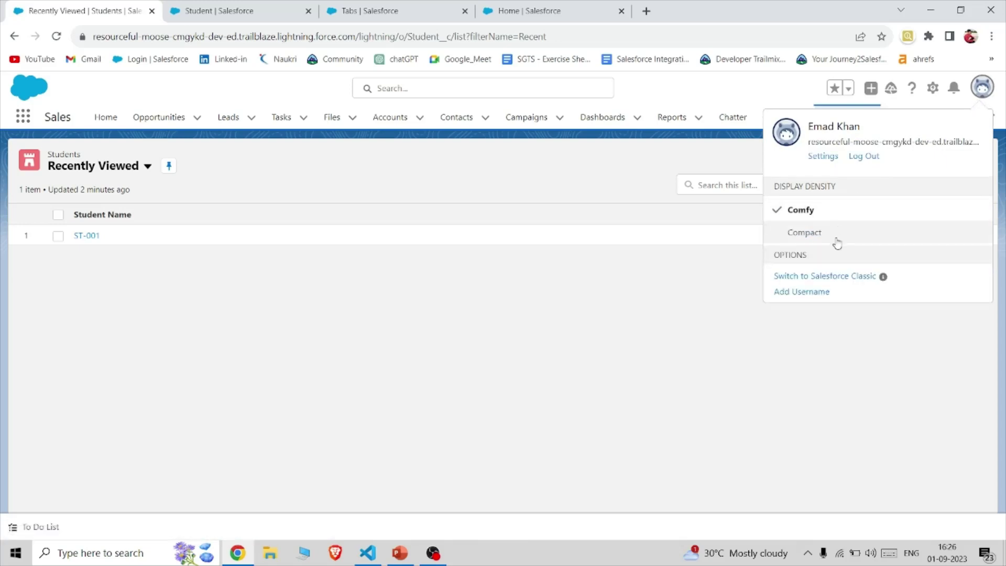
left_click(830, 276)
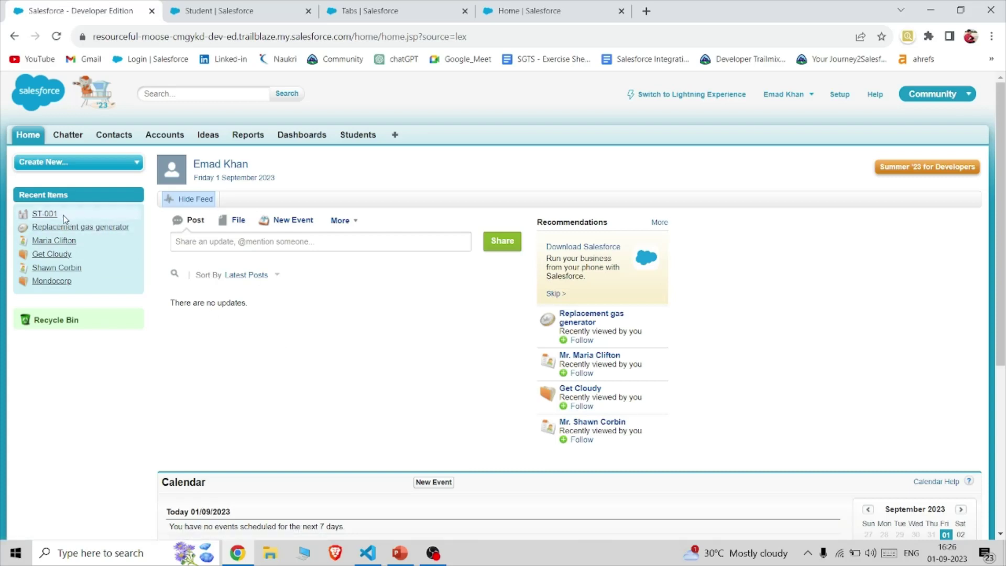
mouse_move(54, 217)
Step: Present from the Mini Page Layout slide to the Compact Layout slide, then return to Chrome
left_click(399, 555)
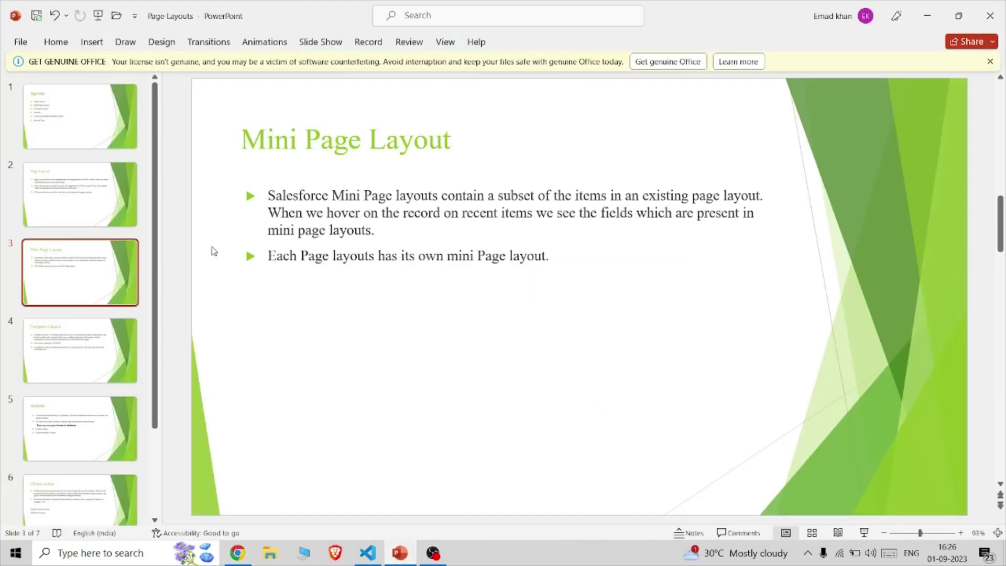
left_click(305, 43)
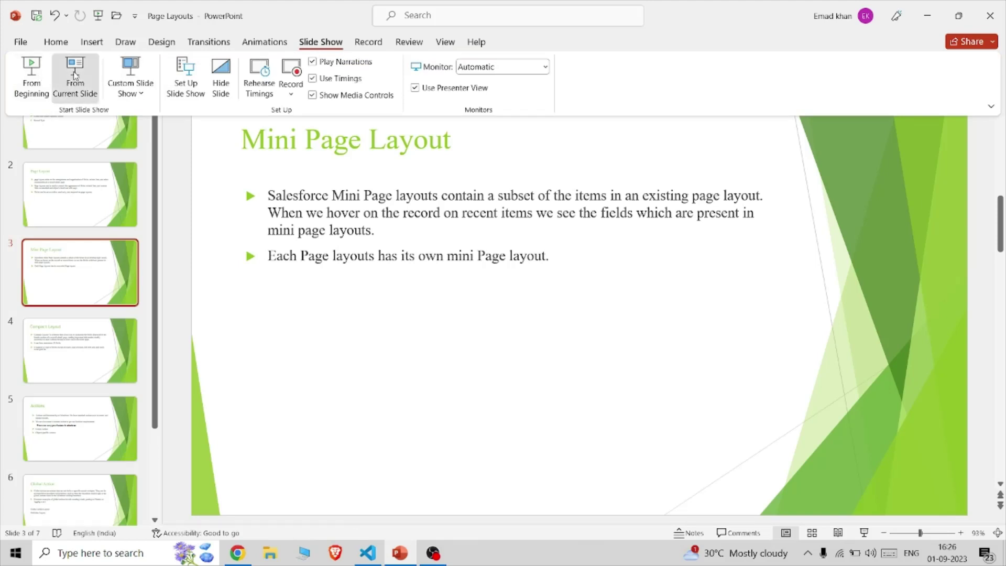
left_click(75, 73)
key("Right")
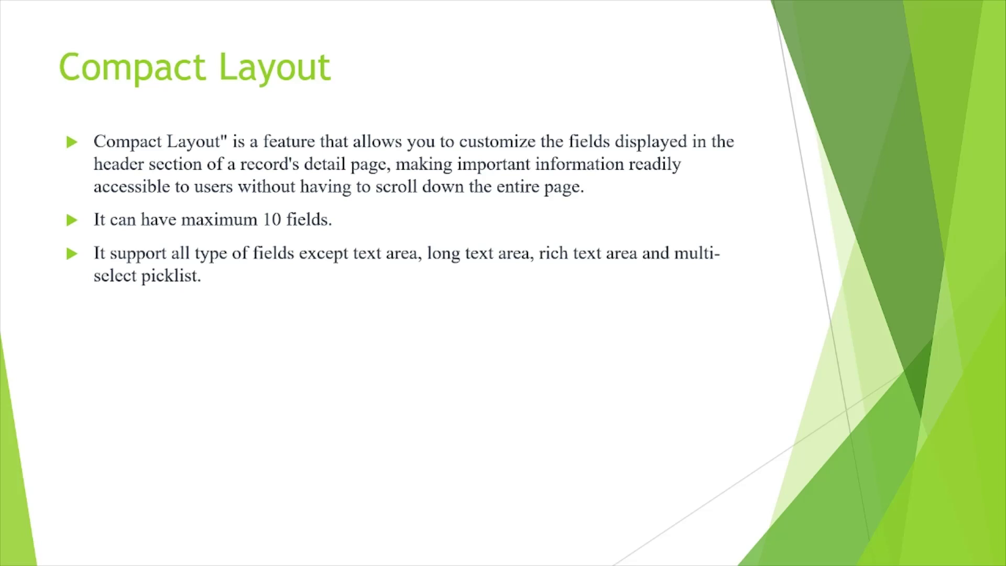
key("Escape")
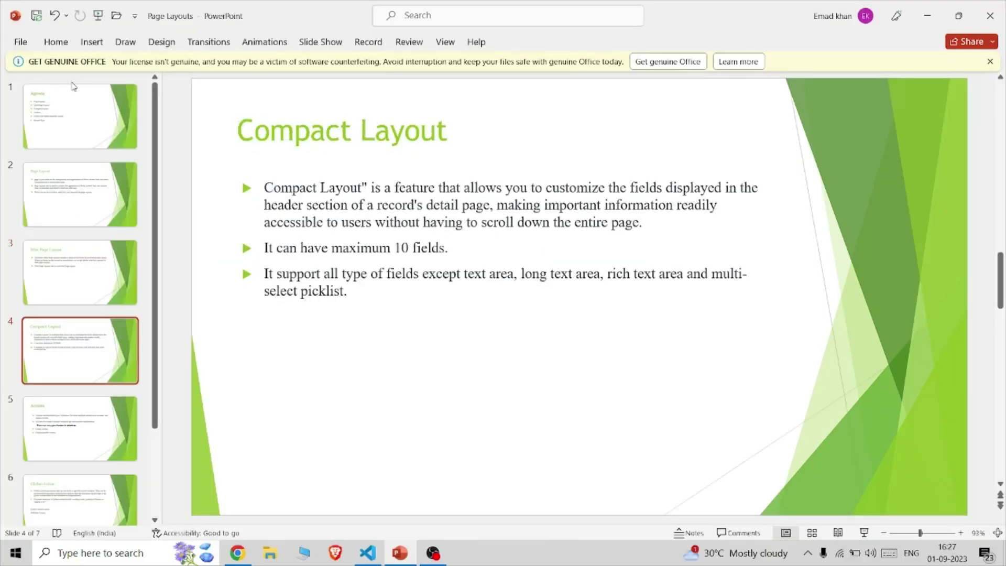
left_click(247, 559)
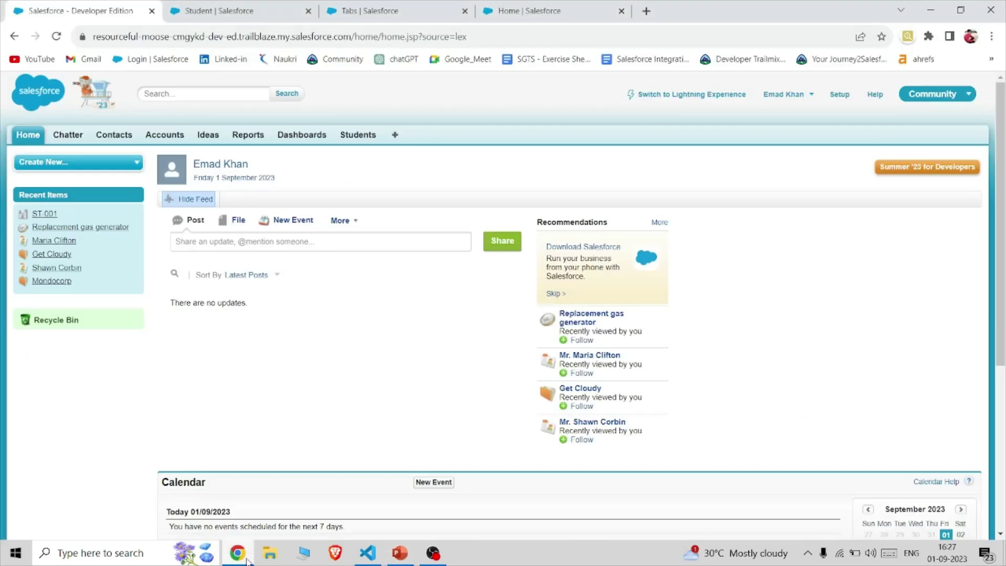
Step: Switch back to Lightning Experience and open the Get Cloudy account record
left_click(690, 100)
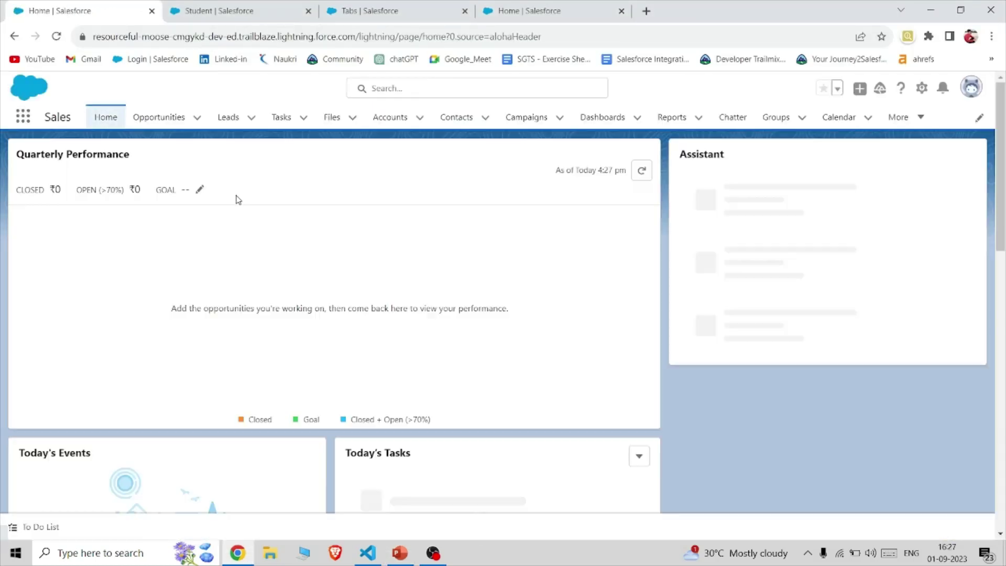
left_click(380, 120)
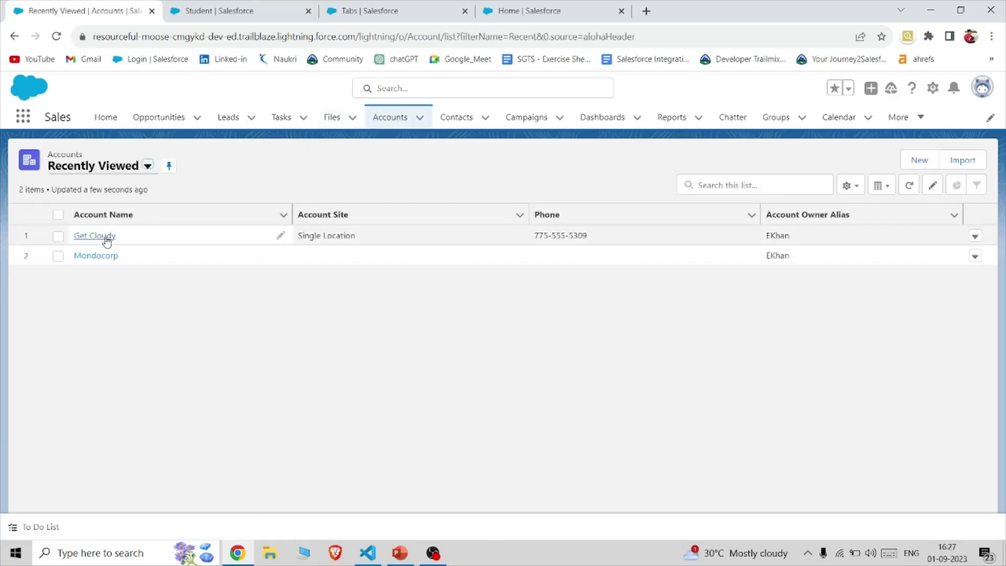
left_click(95, 236)
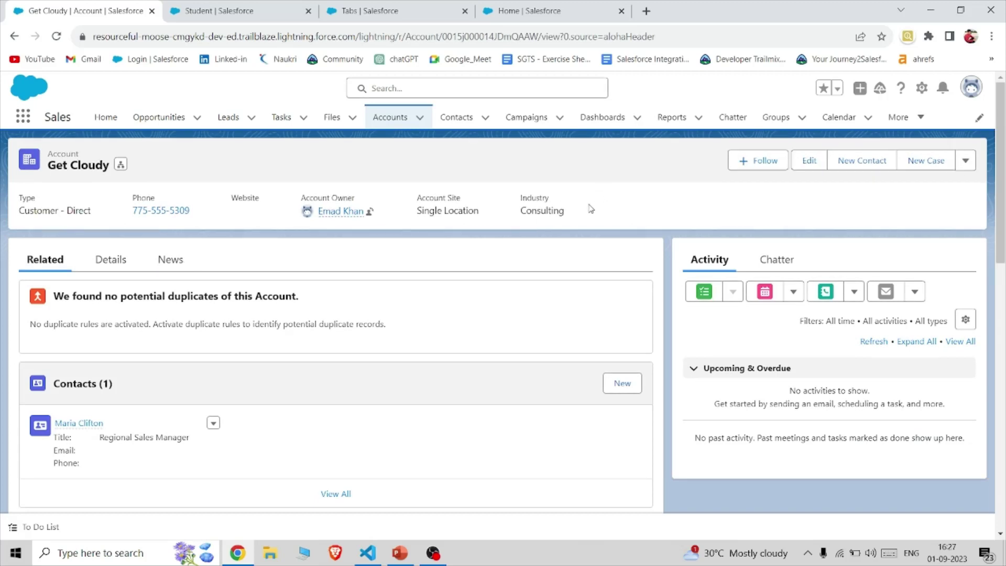
Step: Highlight the Consulting, account site and industry values in the Get Cloudy record header
left_click_drag(574, 212, 87, 197)
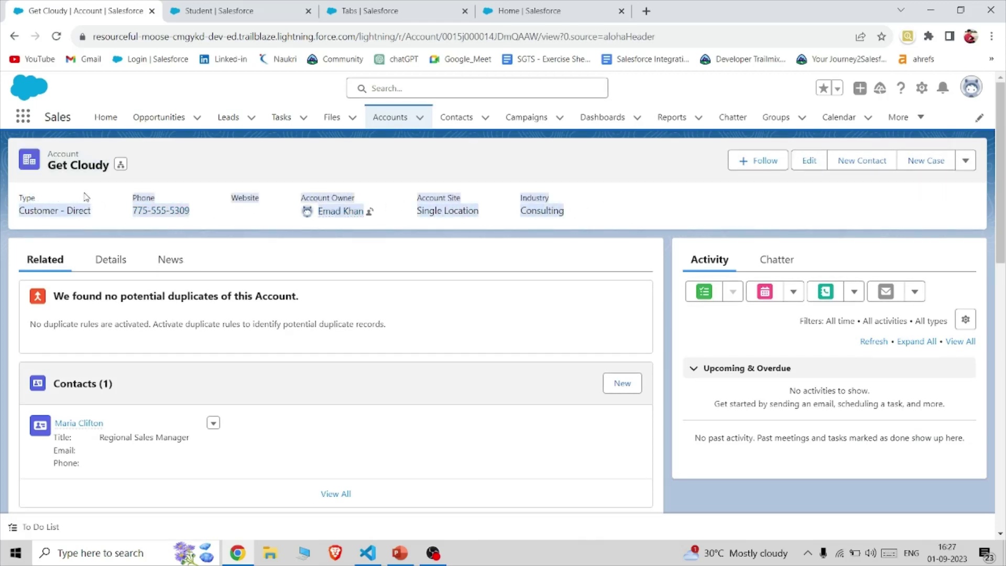
left_click(86, 198)
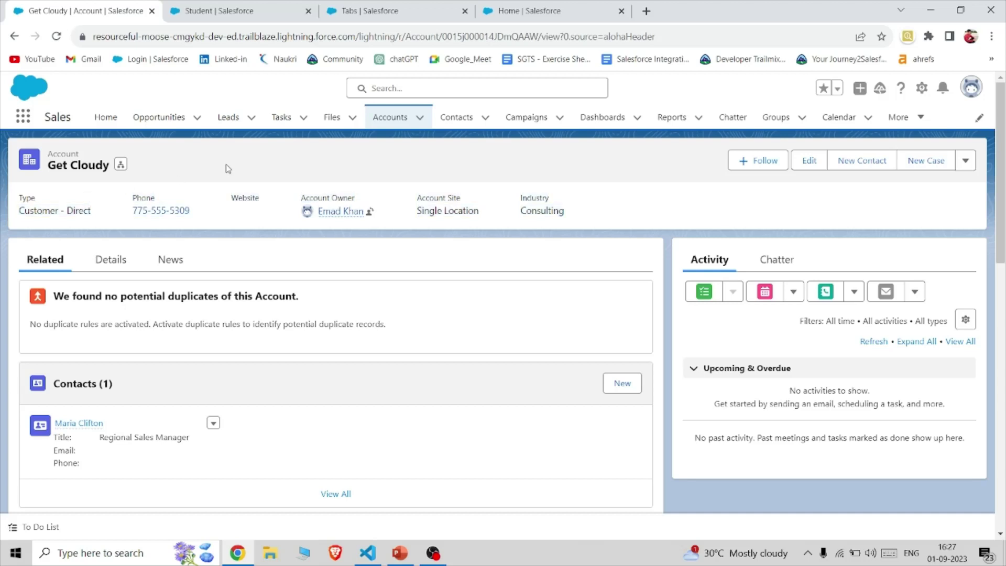
left_click_drag(582, 212, 543, 199)
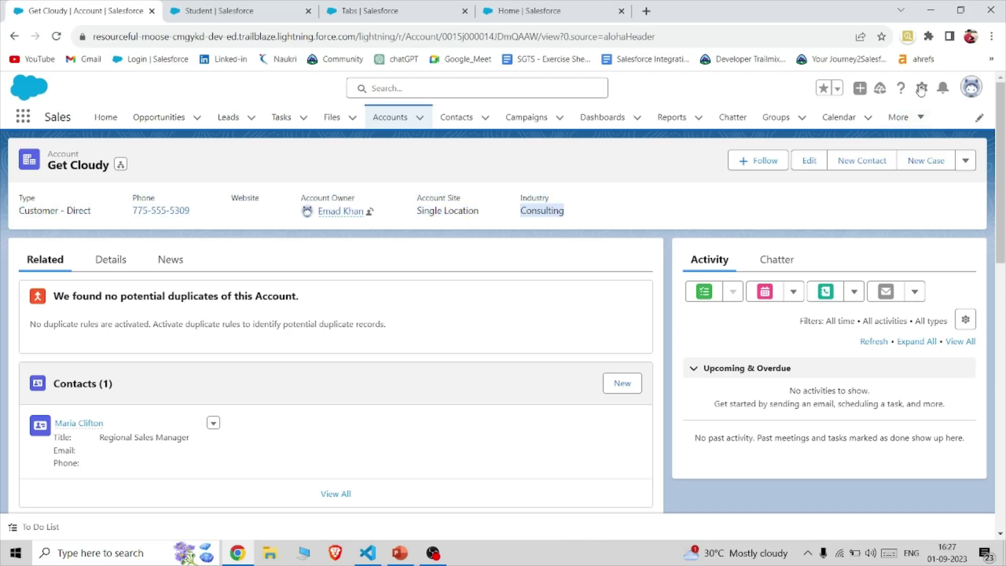
left_click(921, 90)
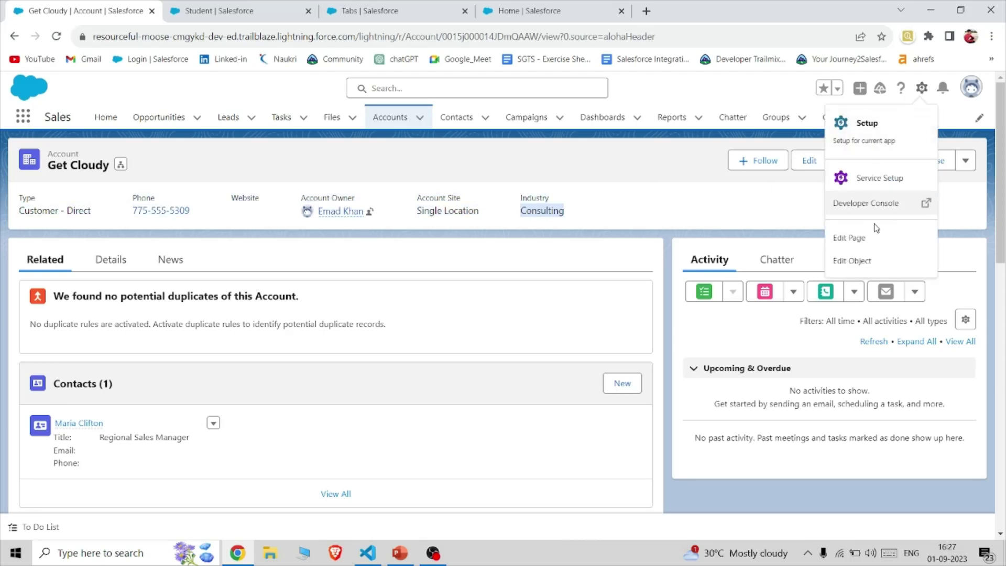
Step: Open the Account object's Compact Layouts list and start a new compact layout
left_click(882, 260)
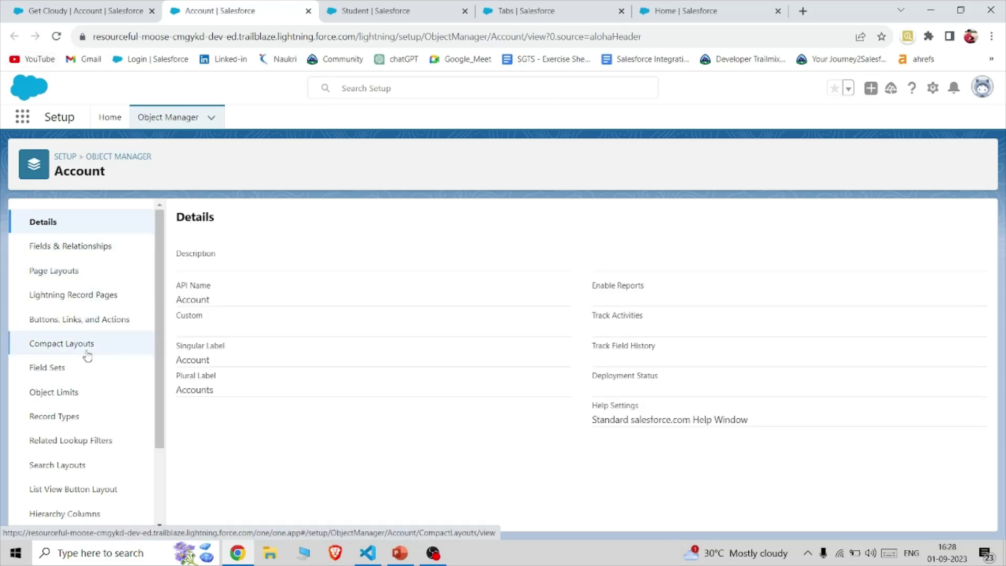
scroll(86, 348, "down", 2)
scroll(73, 388, "up", 2)
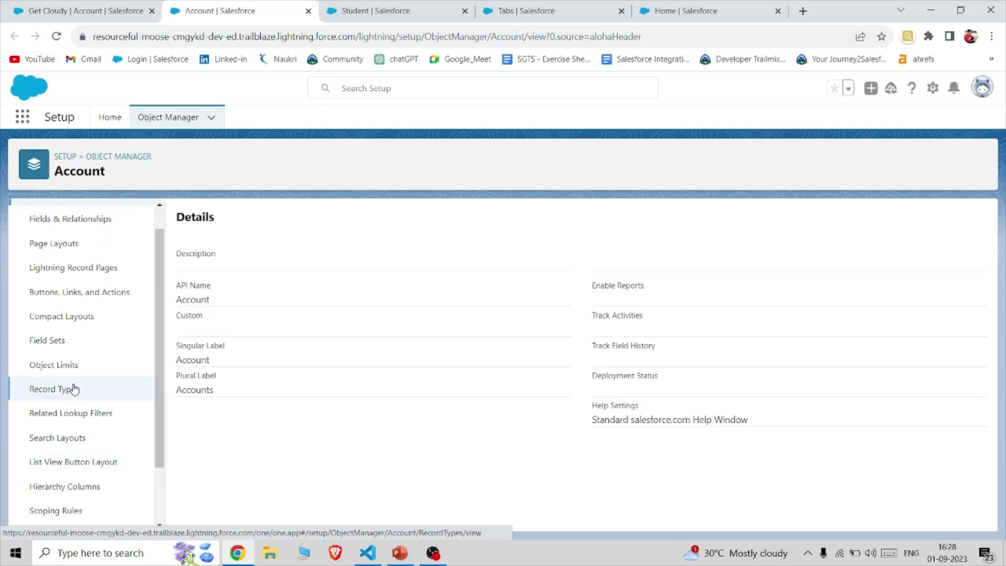
left_click(66, 338)
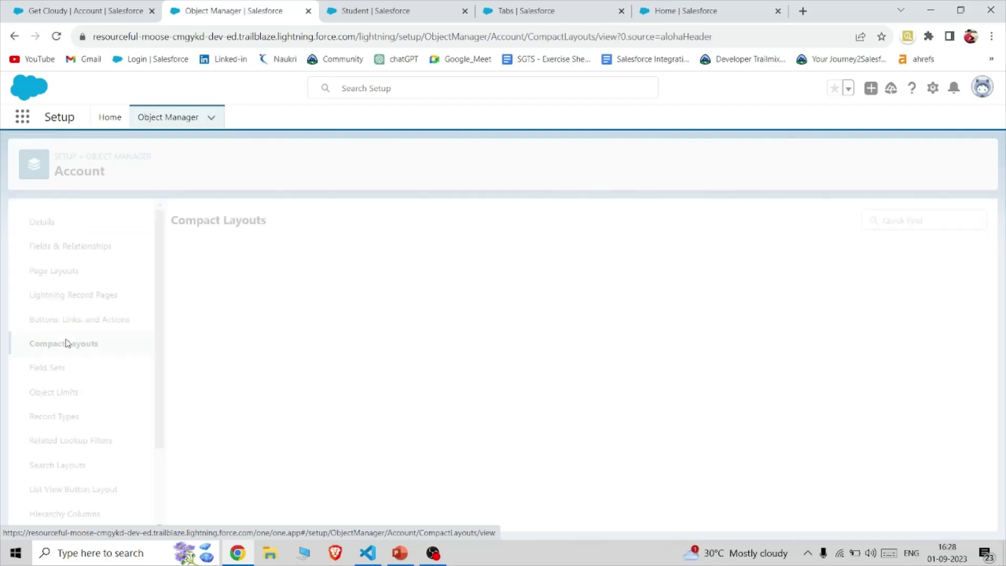
left_click(844, 220)
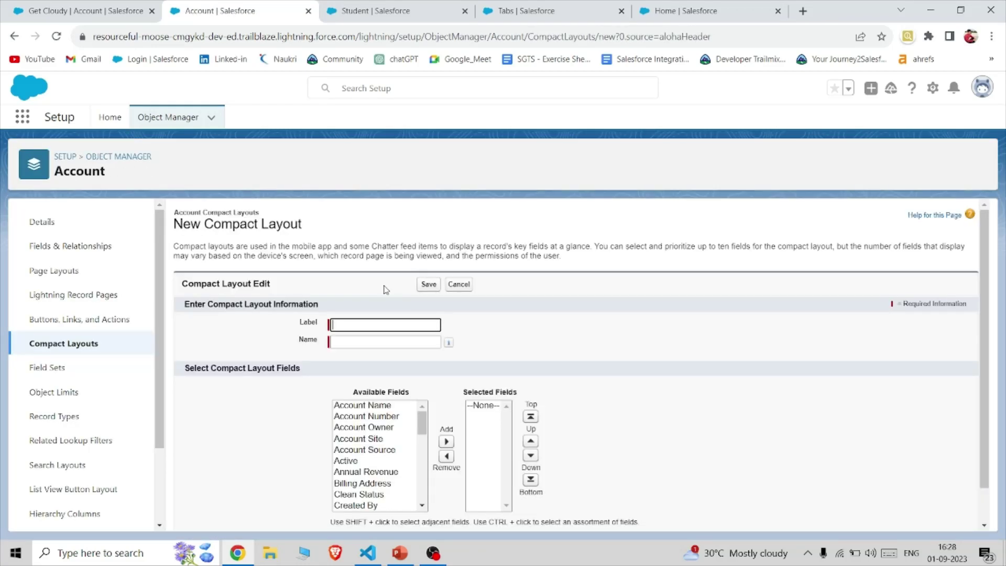
Step: Label the new Account compact layout 'Demo'
scroll(416, 307, "down", 1)
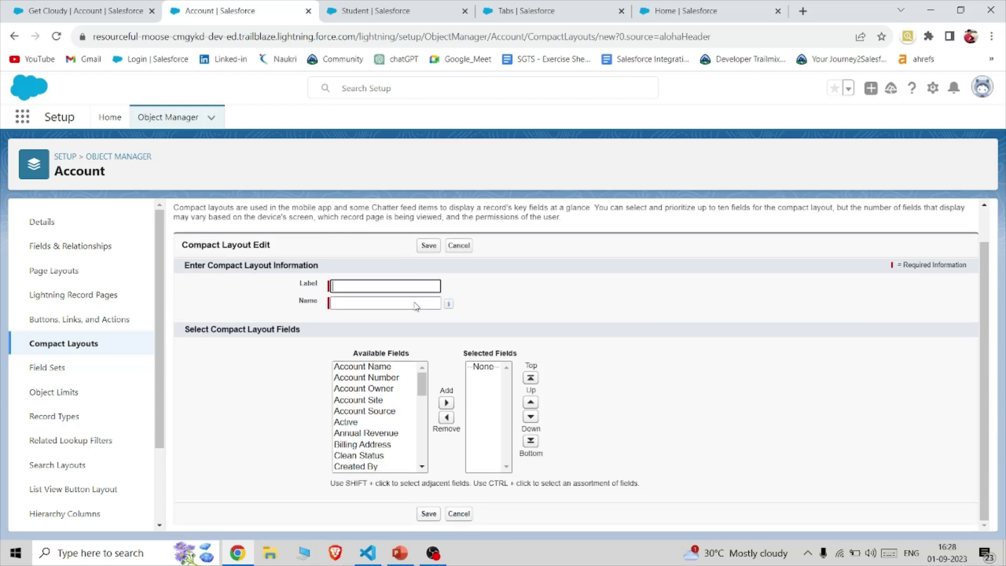
type("Demo")
left_click(405, 303)
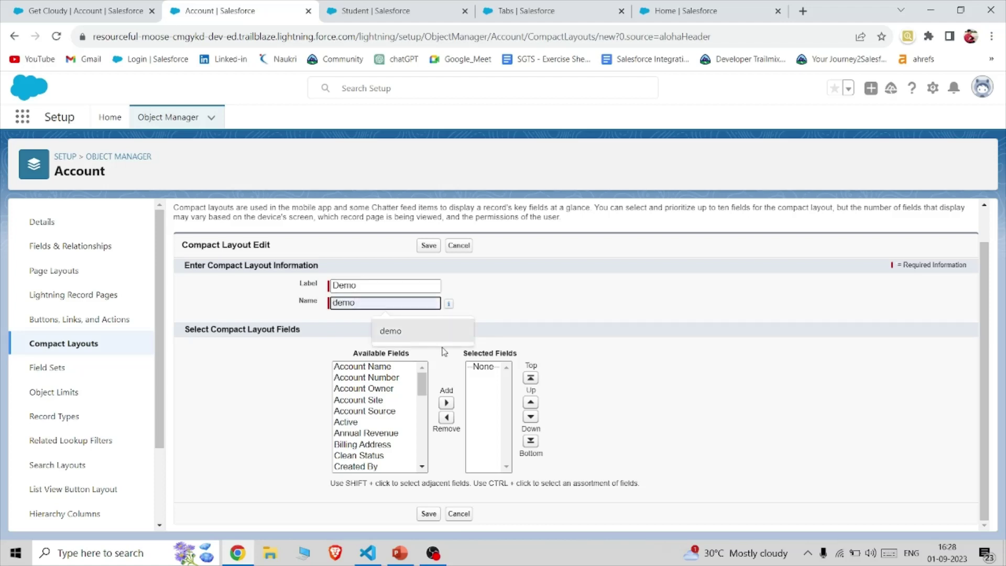
scroll(378, 403, "down", 3)
scroll(379, 402, "up", 3)
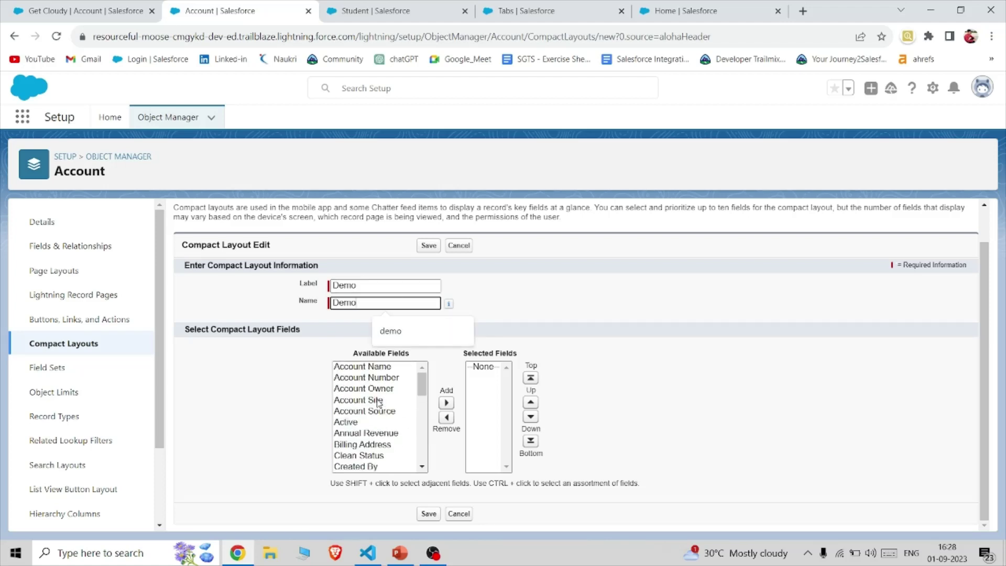
scroll(378, 402, "down", 2)
scroll(378, 404, "up", 1)
scroll(379, 404, "up", 1)
Step: Add the Active, Phone and Rating fields to the Demo layout and save it
left_click(373, 423)
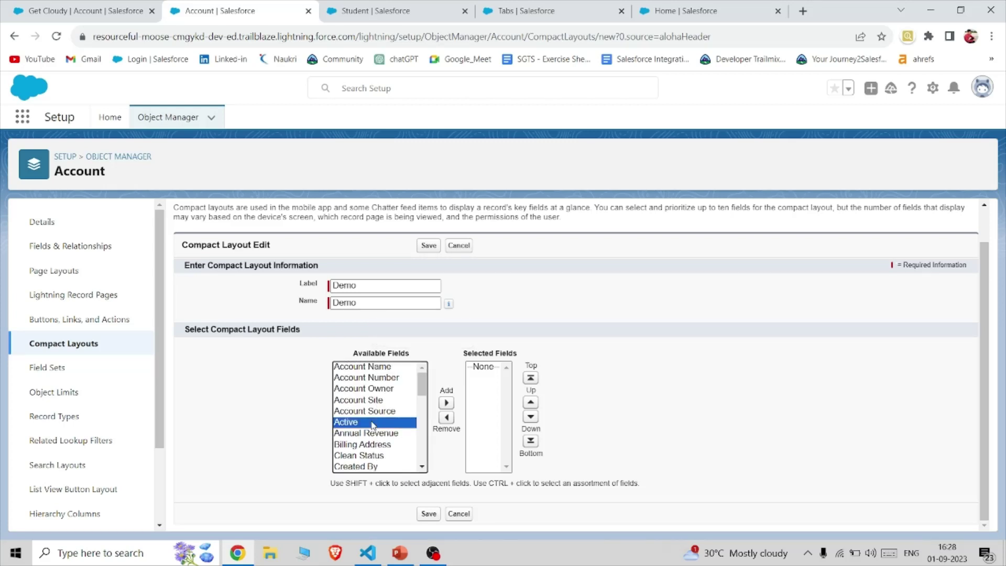
scroll(373, 424, "down", 5)
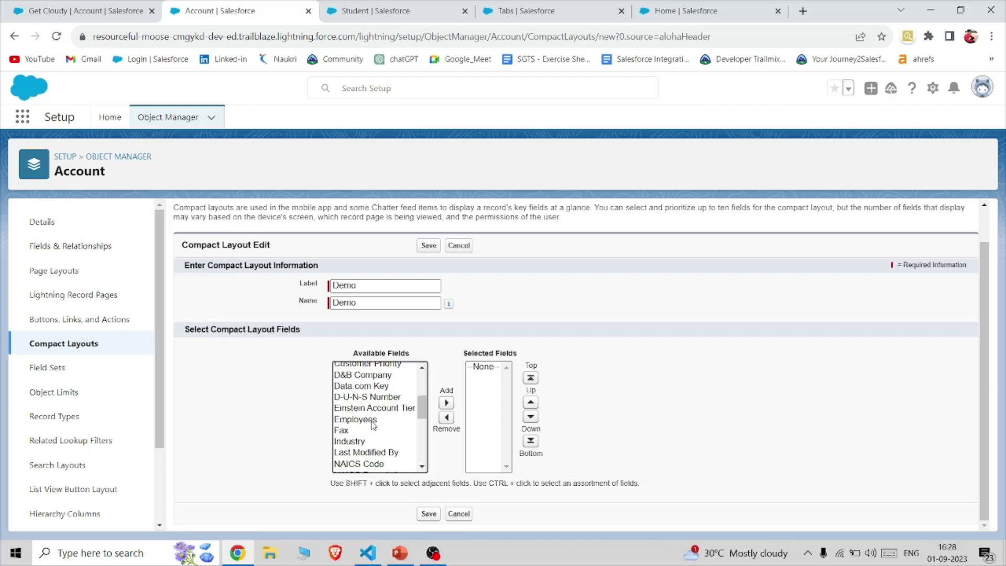
left_click(366, 441)
scroll(365, 440, "down", 3)
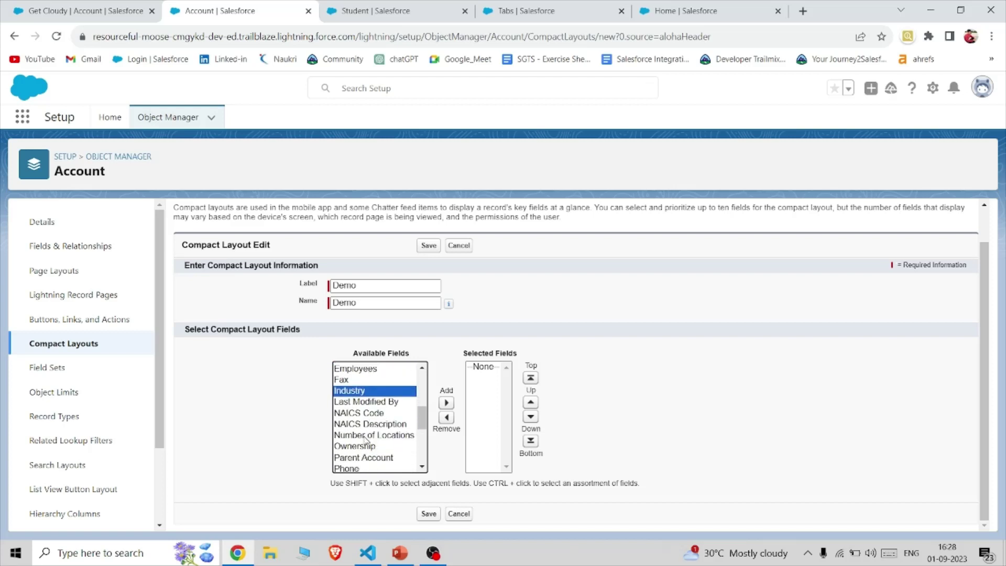
scroll(366, 441, "down", 1)
left_click(355, 424)
scroll(355, 426, "down", 2)
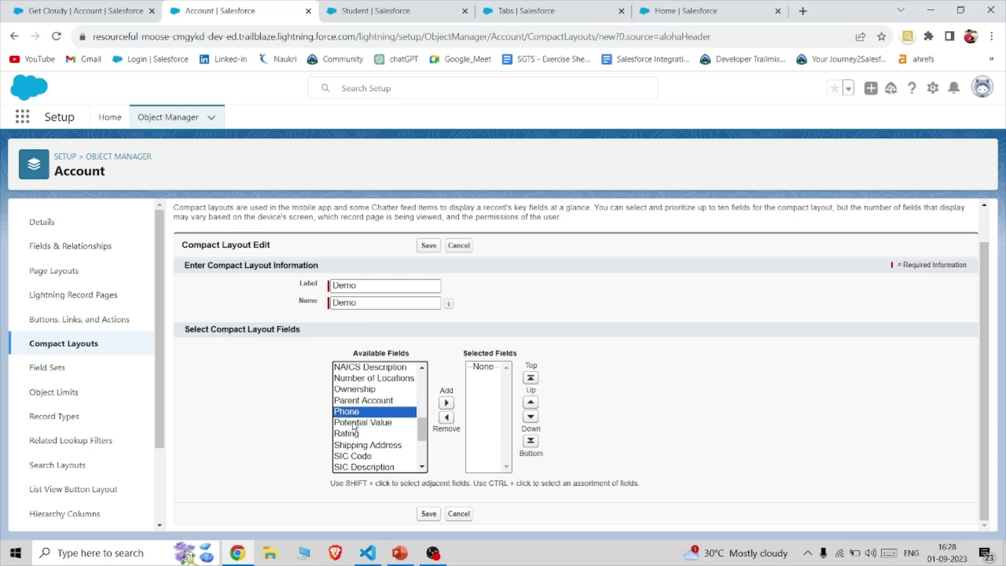
scroll(355, 426, "up", 5)
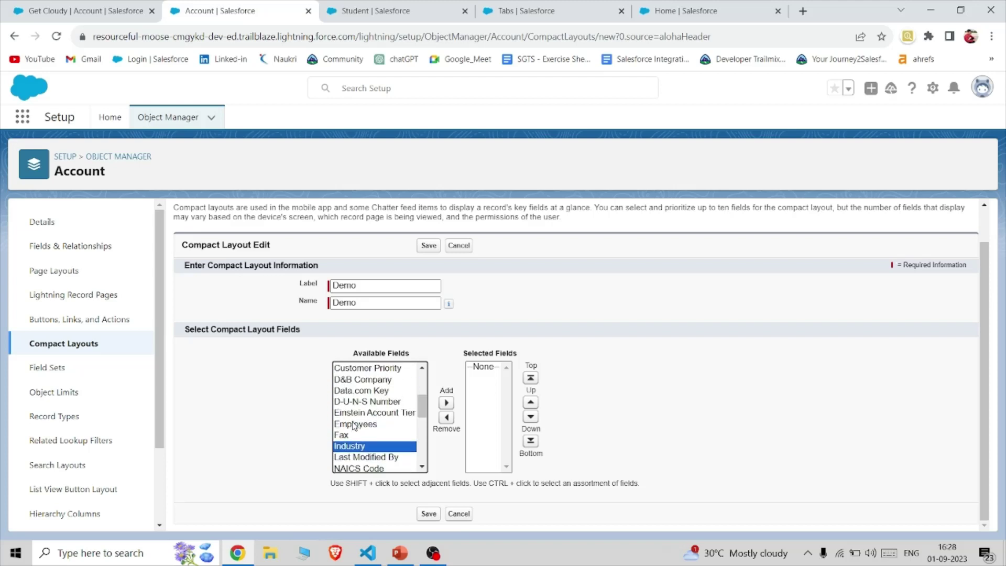
left_click(357, 447, "ctrl")
scroll(358, 446, "down", 7)
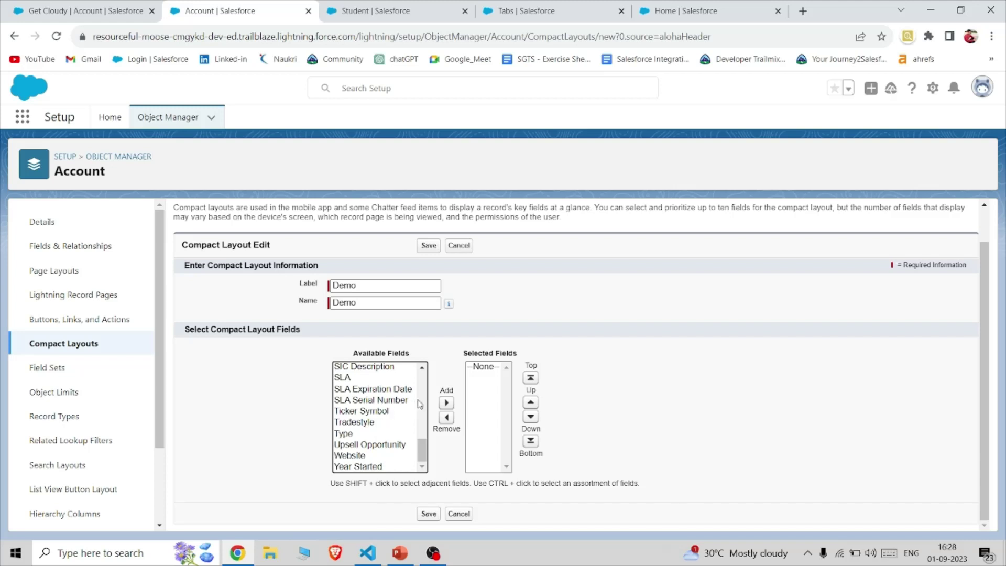
scroll(373, 417, "up", 2)
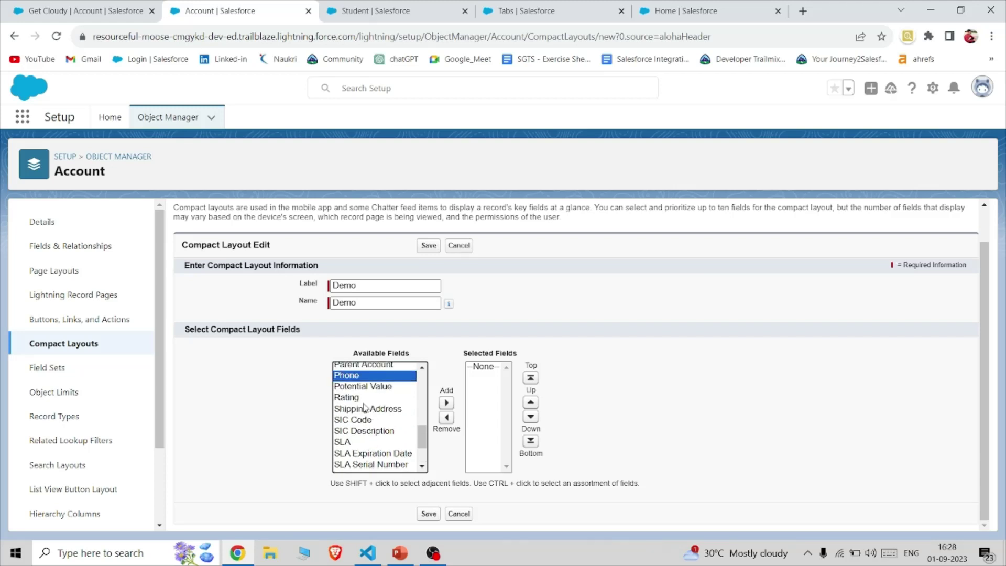
left_click(360, 399, "ctrl")
left_click(446, 403)
left_click(428, 513)
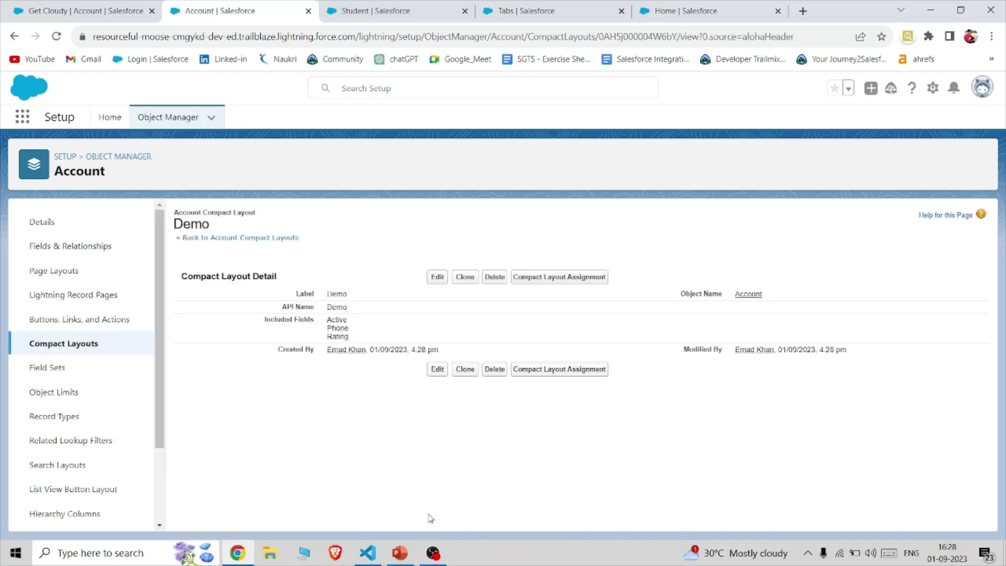
Step: Set the Account Primary Compact Layout assignment to Demo and save
left_click(534, 278)
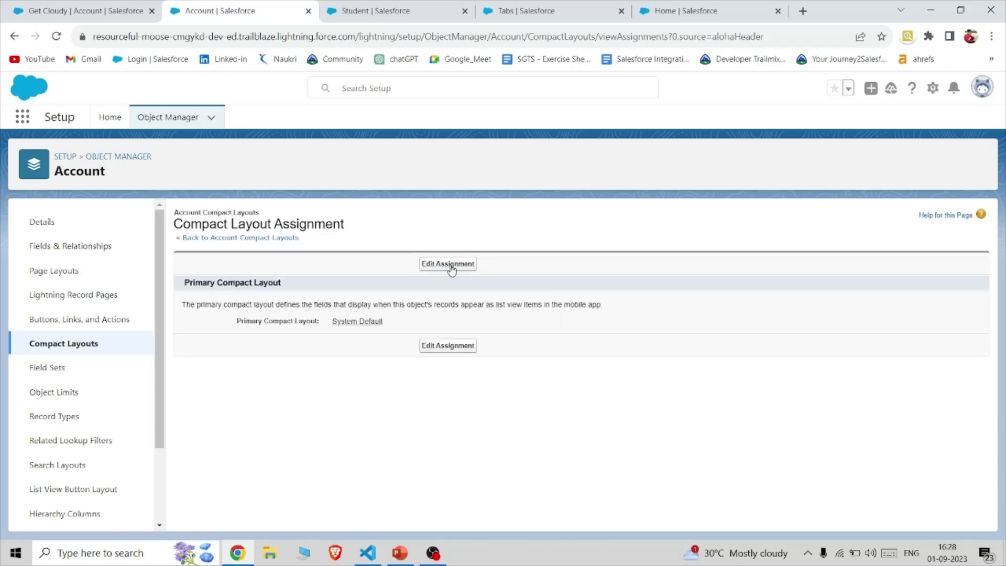
left_click(448, 264)
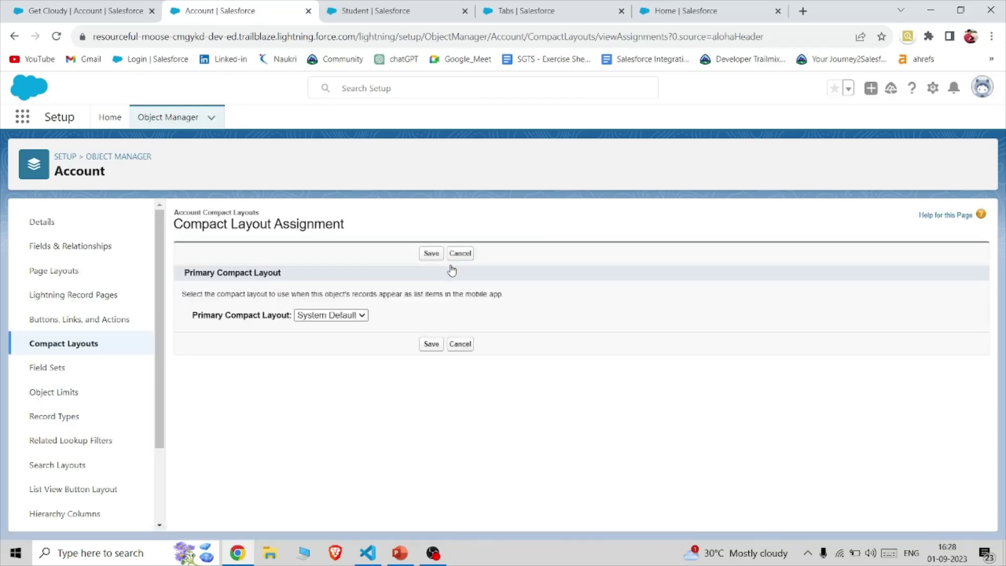
left_click(349, 316)
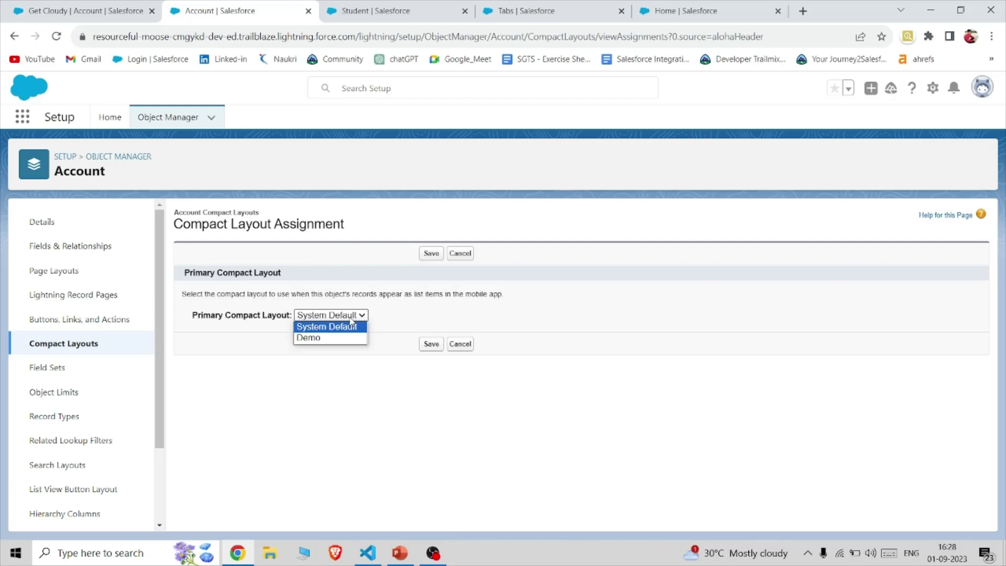
left_click(320, 338)
left_click(431, 345)
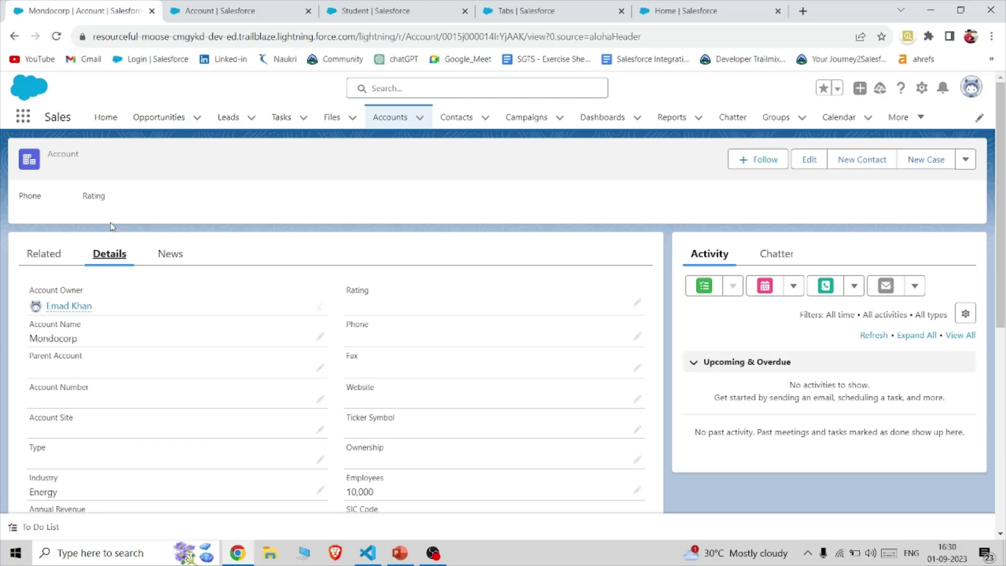
Step: Highlight the Phone and Rating labels in the Mondocorp account record header
left_click_drag(127, 196, 21, 197)
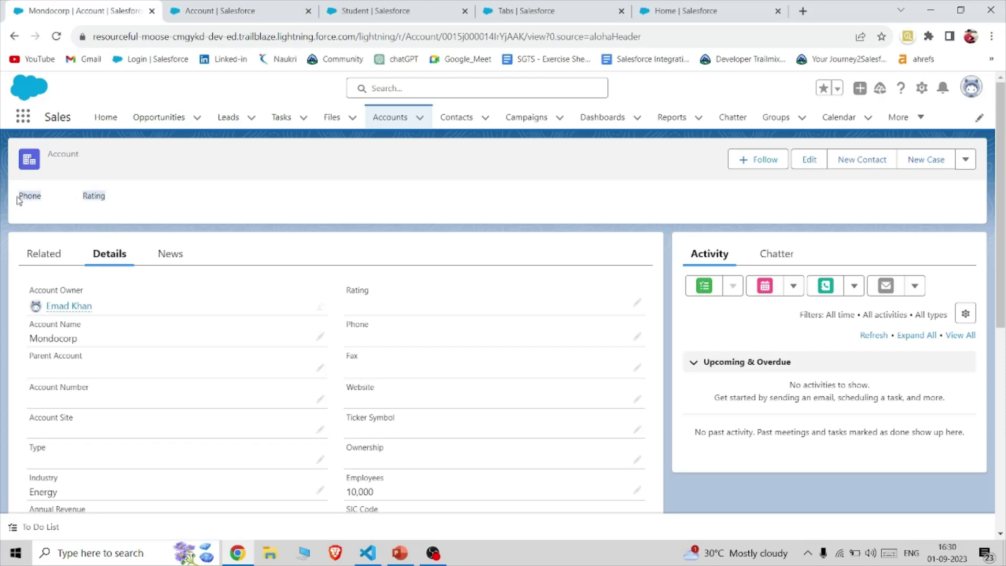
left_click(126, 203)
left_click_drag(126, 202, 14, 200)
Step: Present the Page Layouts deck from the Compact Layout slide and advance to the Actions slide
mouse_move(433, 553)
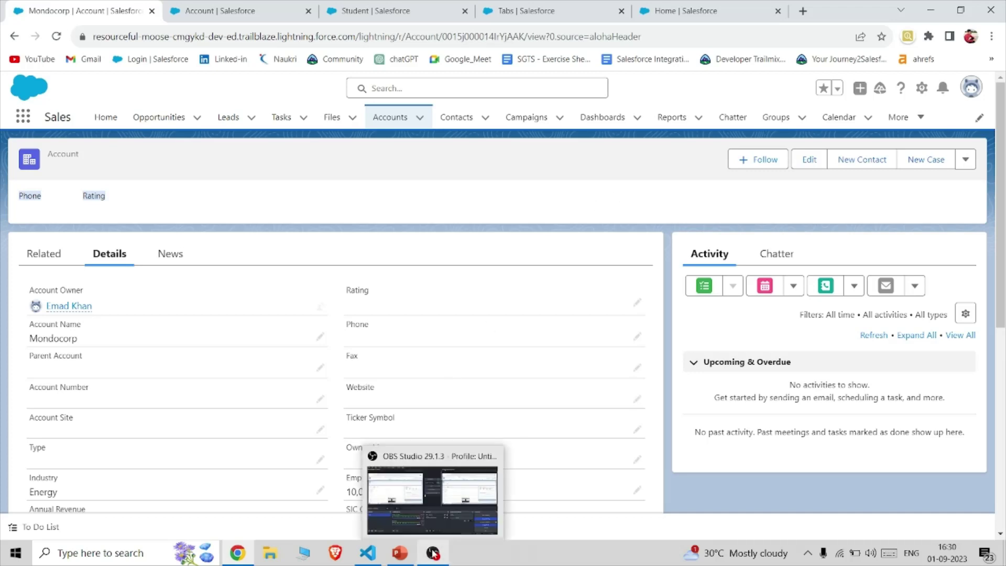
left_click(400, 553)
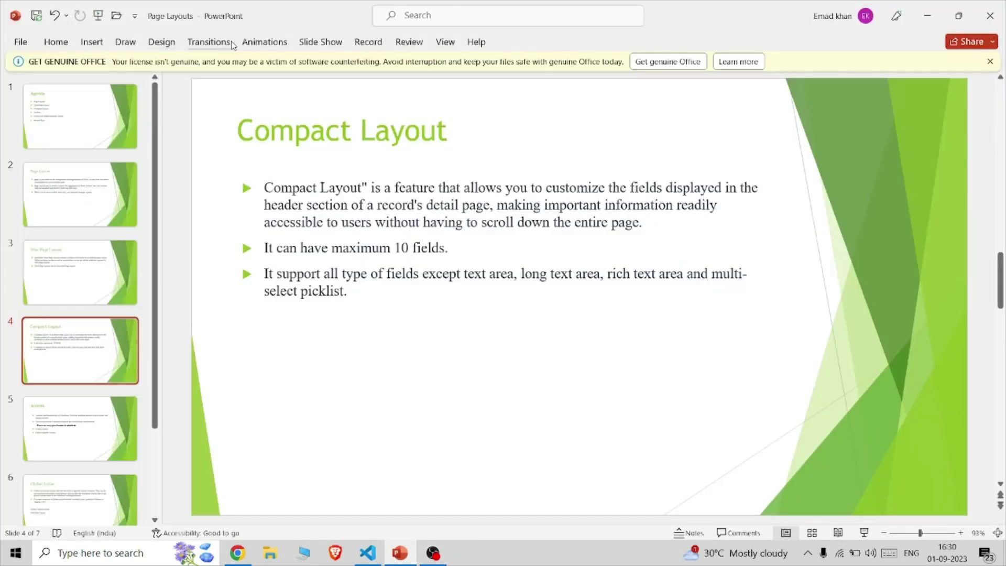
left_click(320, 42)
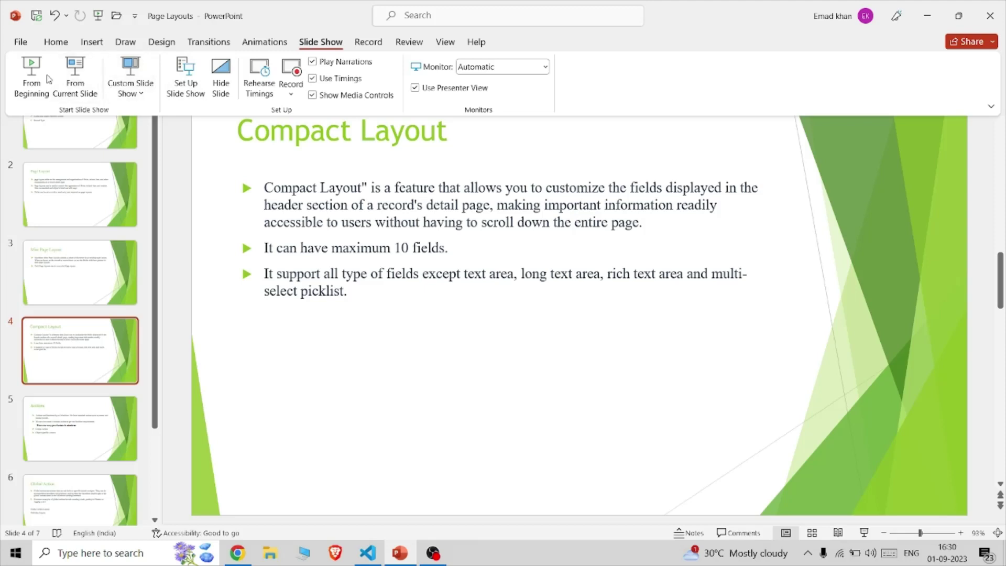
left_click(75, 76)
key("Right")
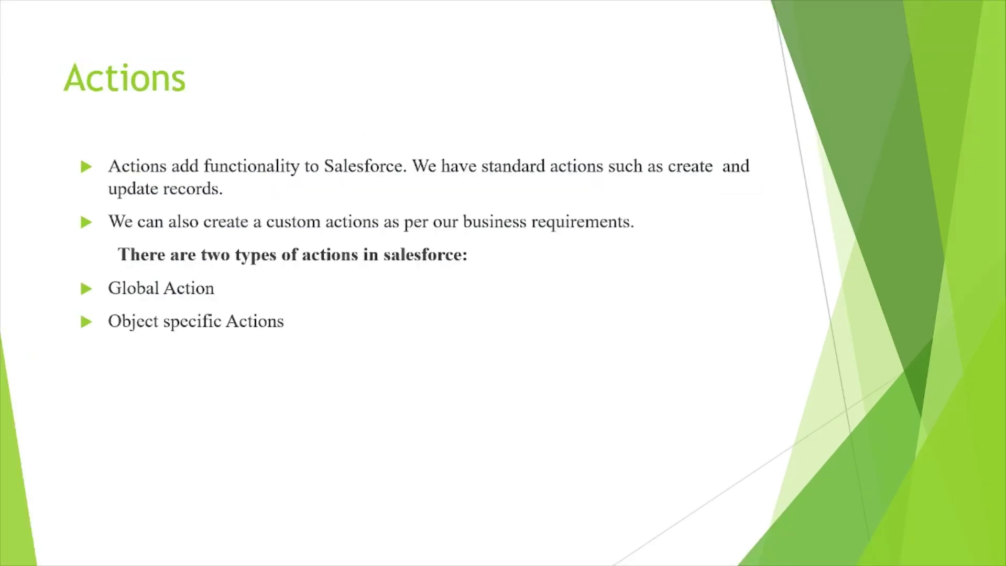
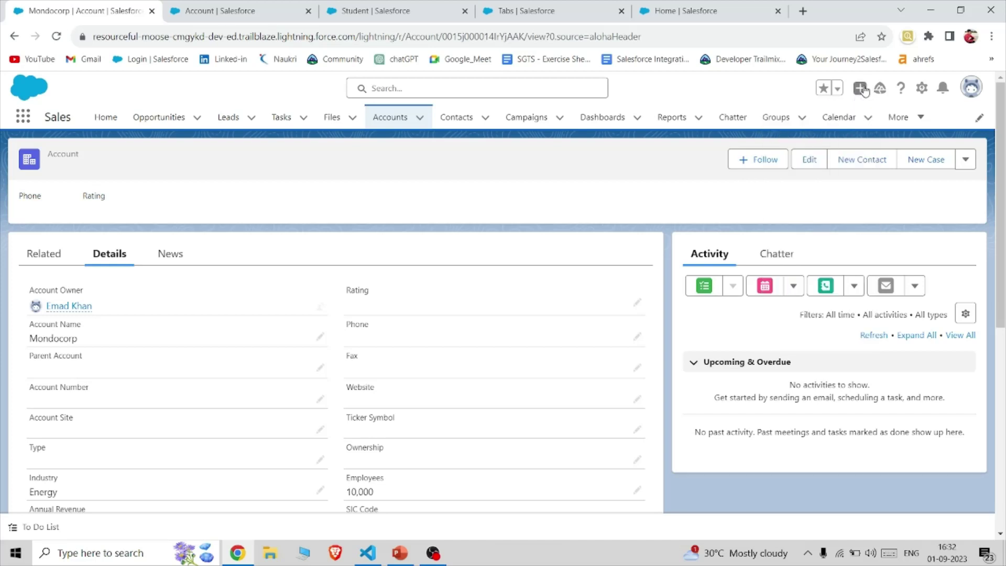
Step: Show the global actions list (New Event, Task, Contact, Log a Call, Email, Opportunity, Case, Lead) over Mondocorp
left_click(865, 91)
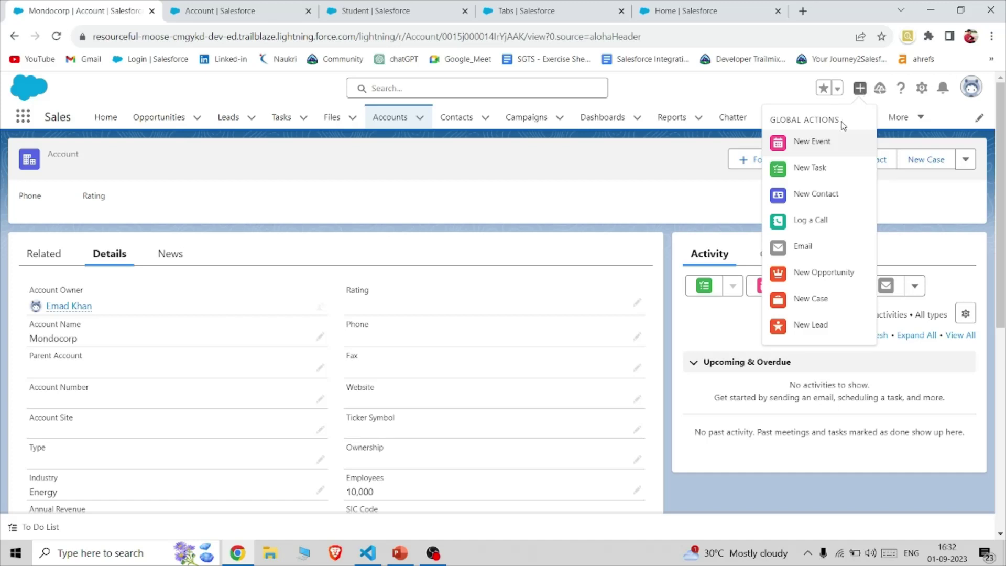
left_click_drag(842, 120, 771, 119)
left_click(773, 119)
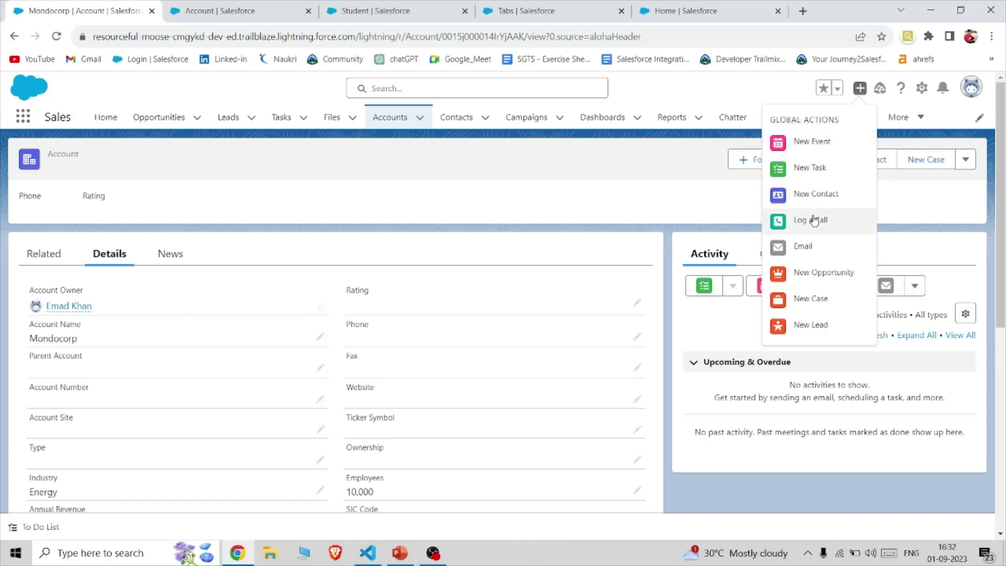
scroll(822, 243, "down", 1)
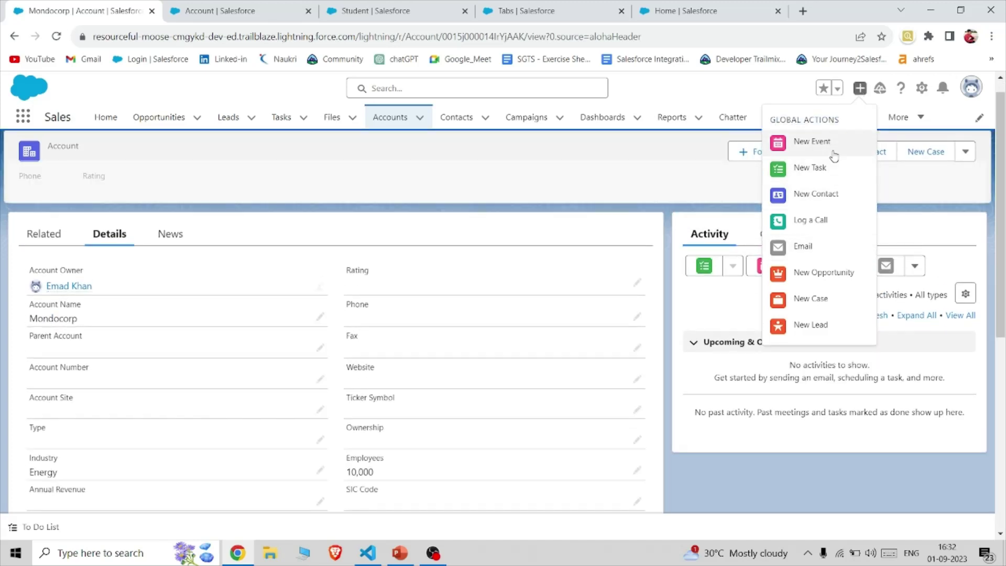
scroll(833, 146, "up", 1)
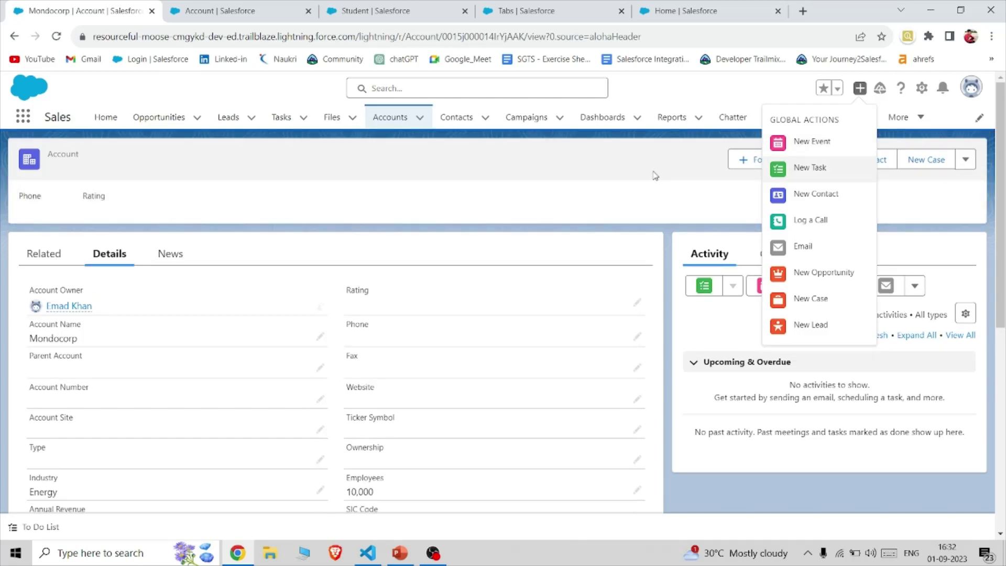
left_click(552, 197)
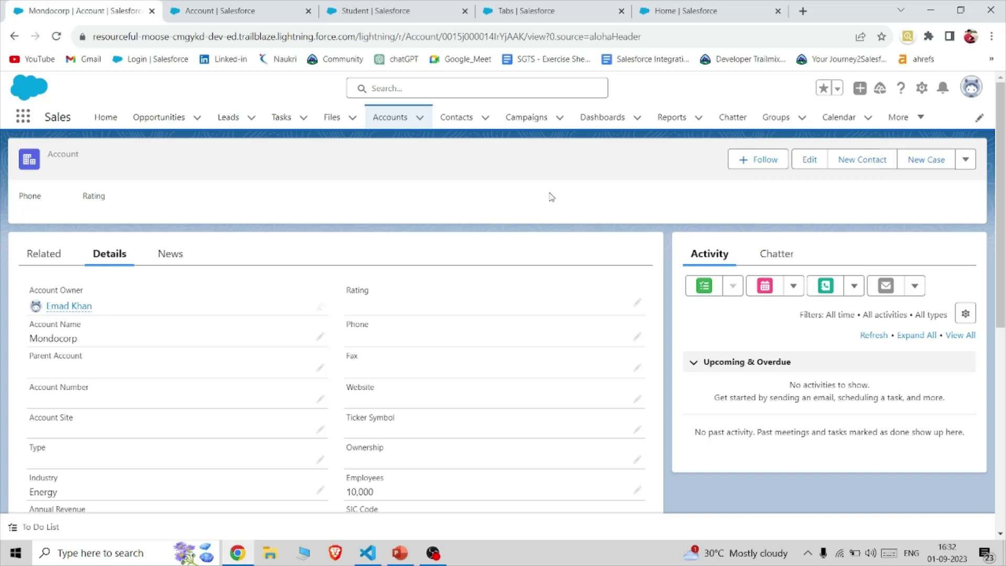
left_click(859, 90)
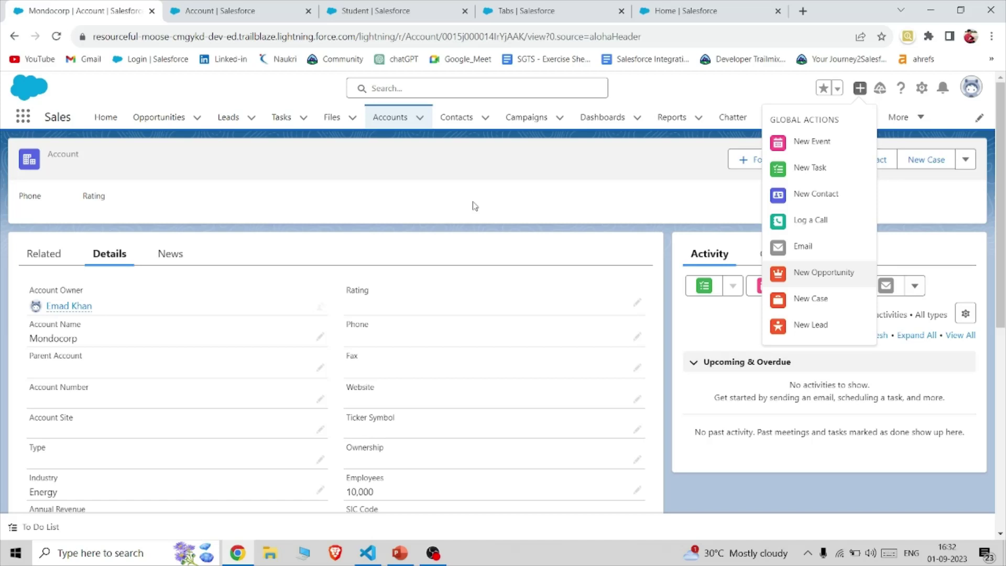
Step: Find Global Actions in Setup via Quick Find 'global' and start a new action
left_click(256, 10)
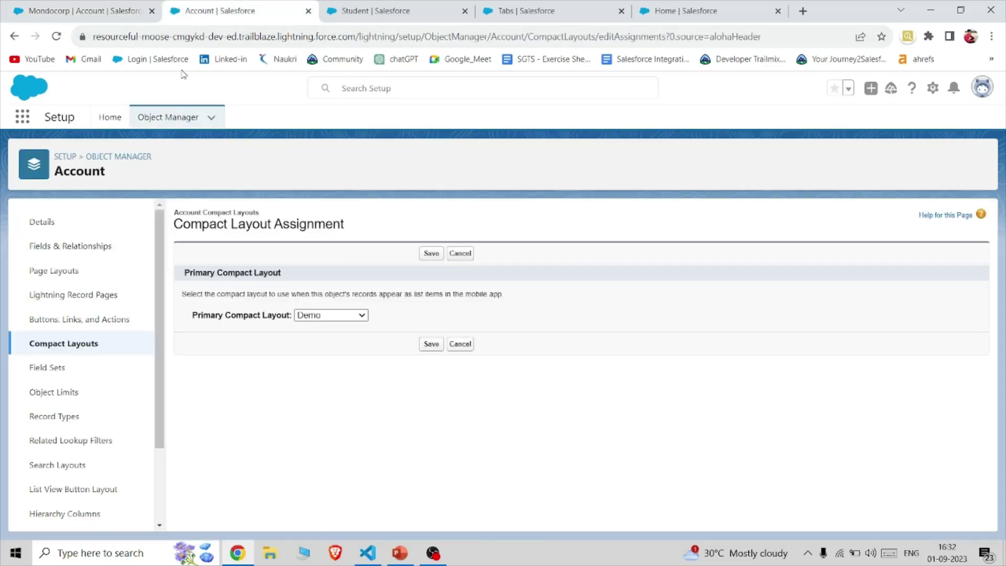
left_click(111, 115)
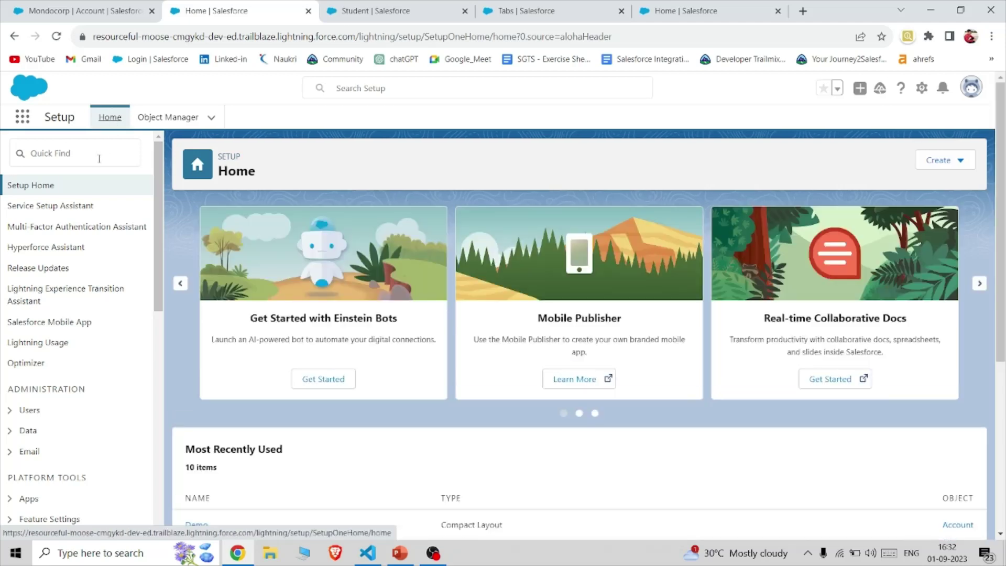
left_click(100, 159)
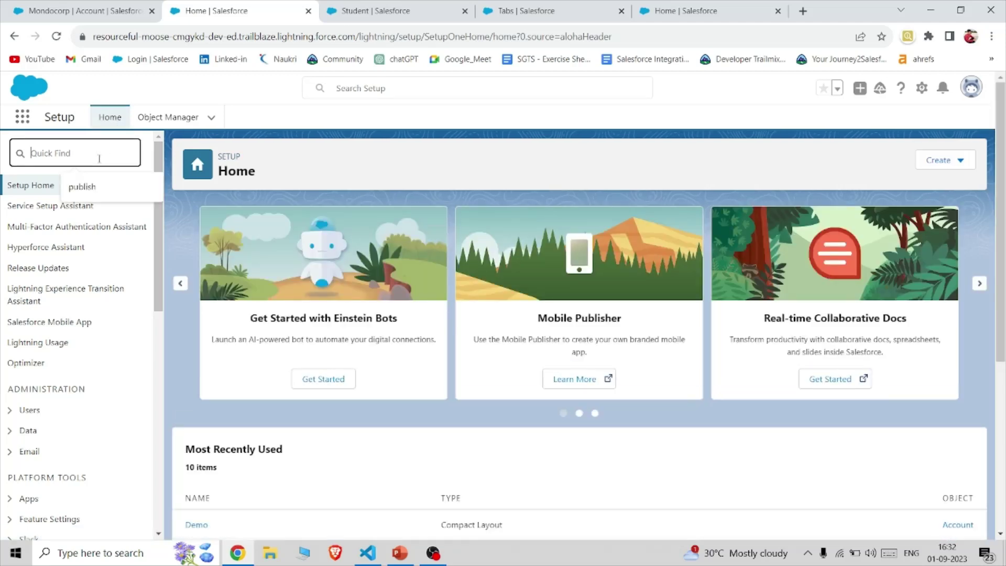
type("global")
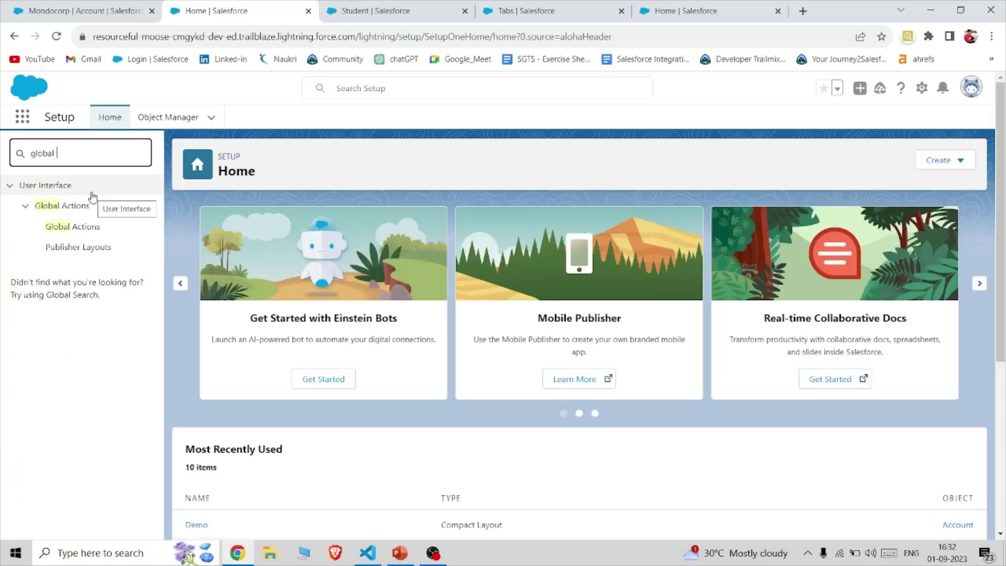
left_click(87, 231)
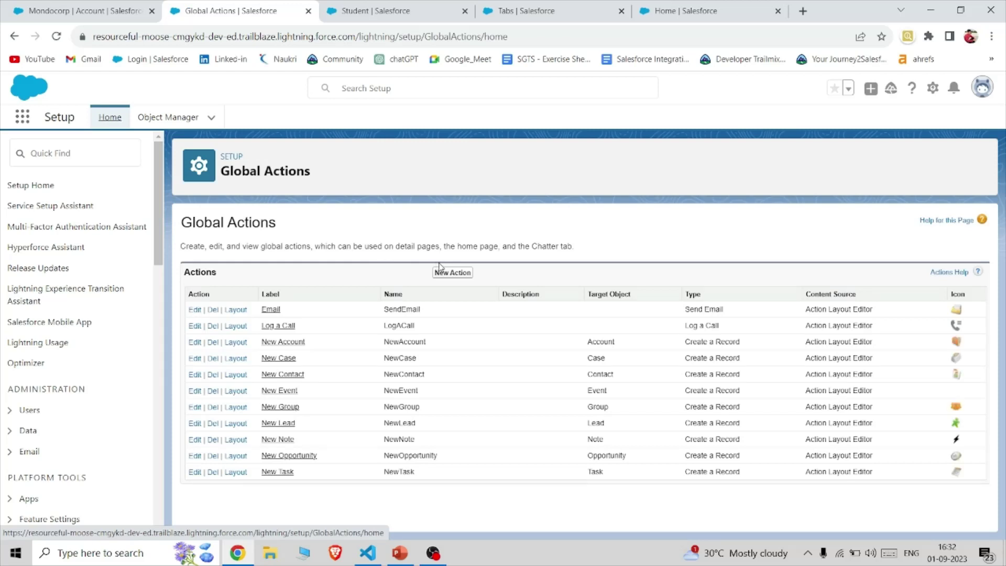
left_click(445, 272)
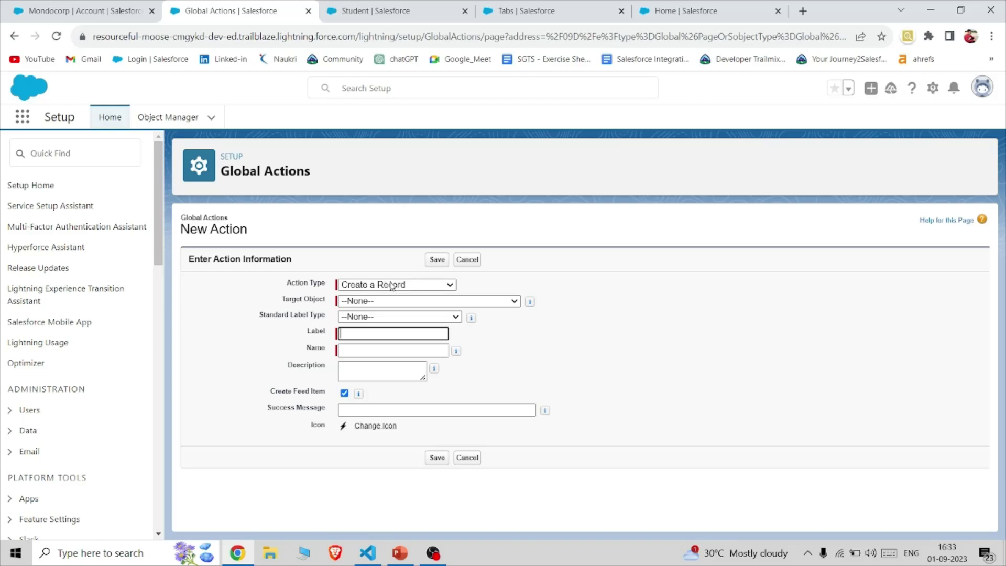
Step: Set the action's target object to Student with label type Create New [Record]
left_click(419, 302)
key("s")
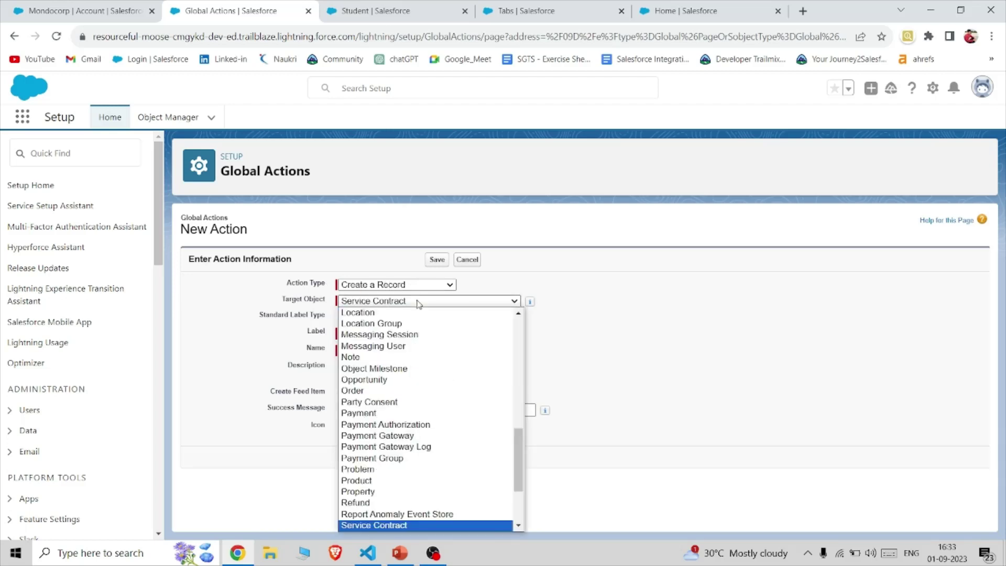
key("t")
key("Return")
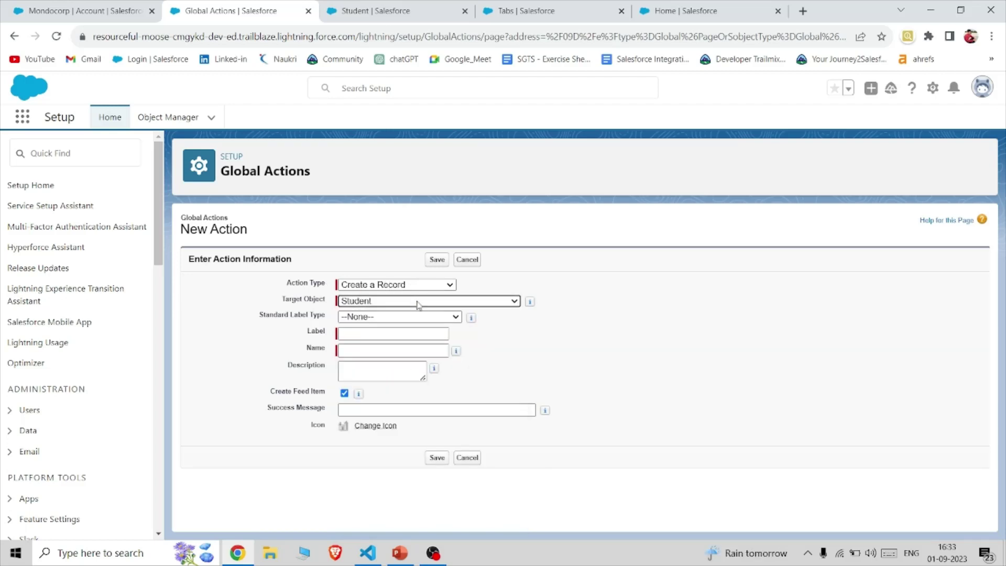
left_click(421, 317)
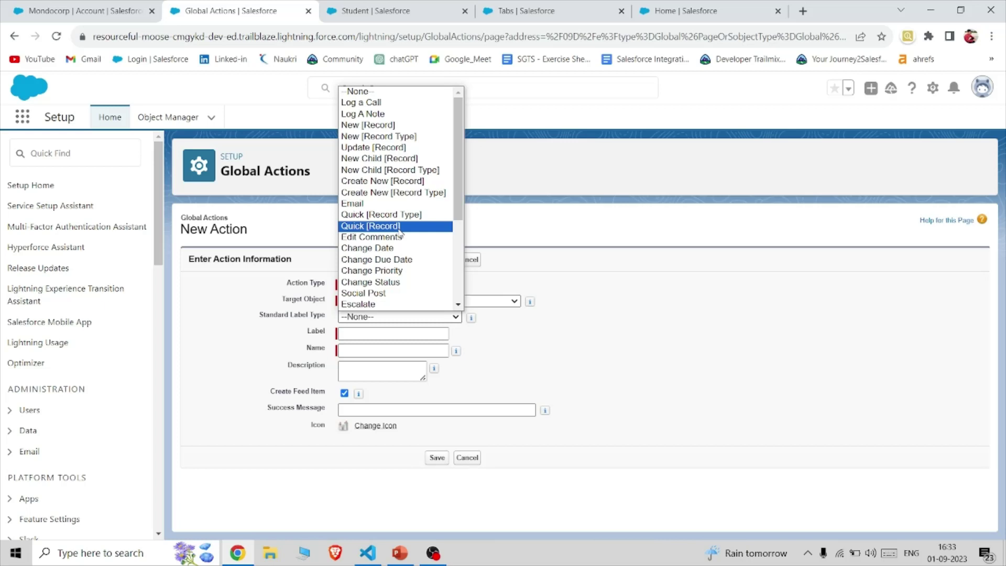
left_click(394, 183)
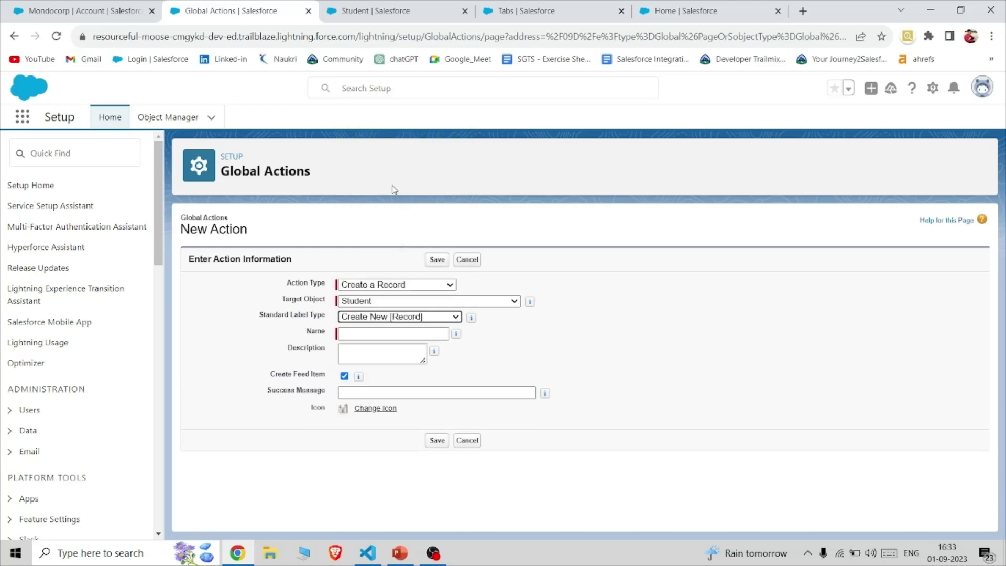
Step: Name the action neeStudent, add success message 'Hurray !new student record is created', and save
left_click(373, 334)
type("new")
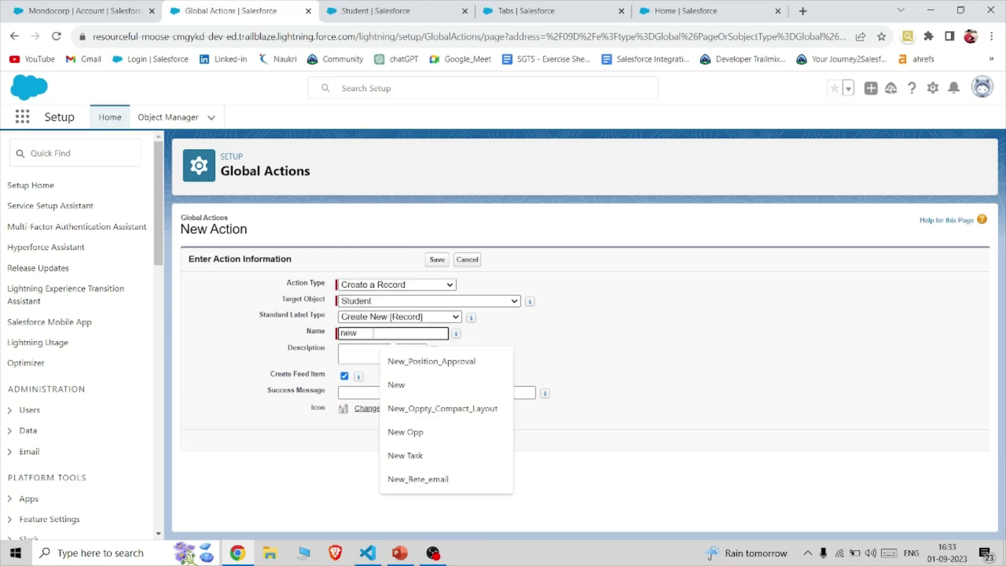
key("BackSpace")
type("eStude")
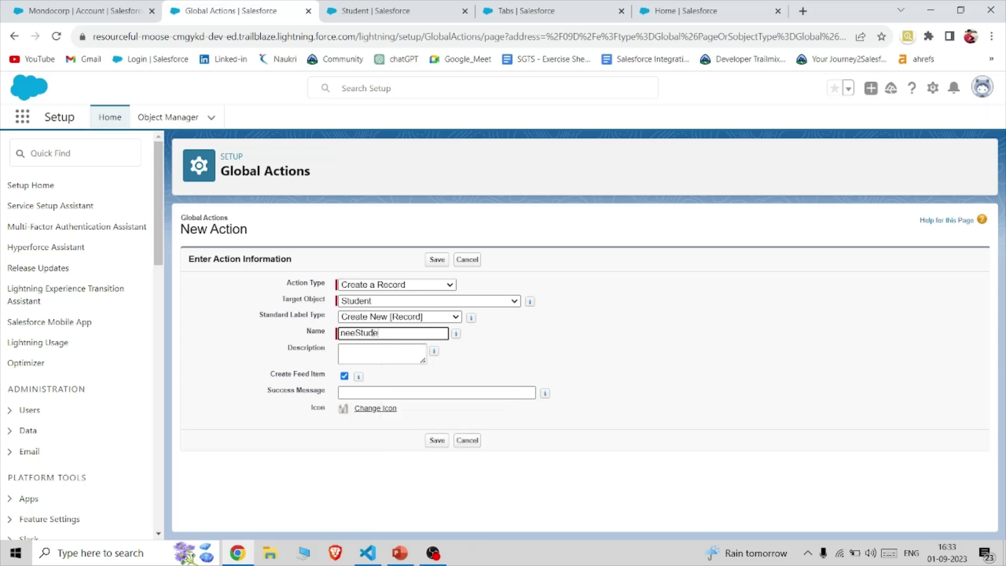
type("nt")
left_click(373, 391)
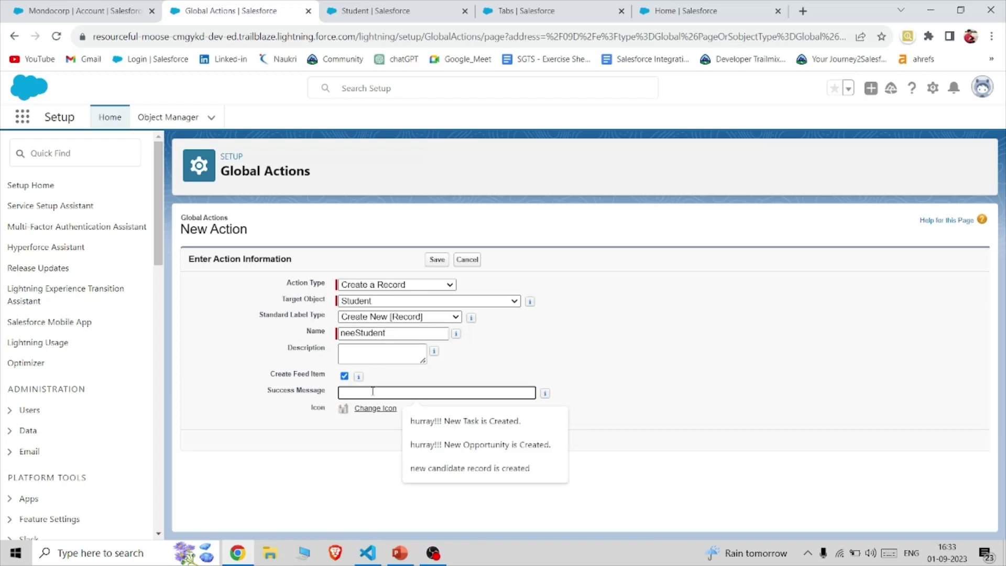
type("Hurra")
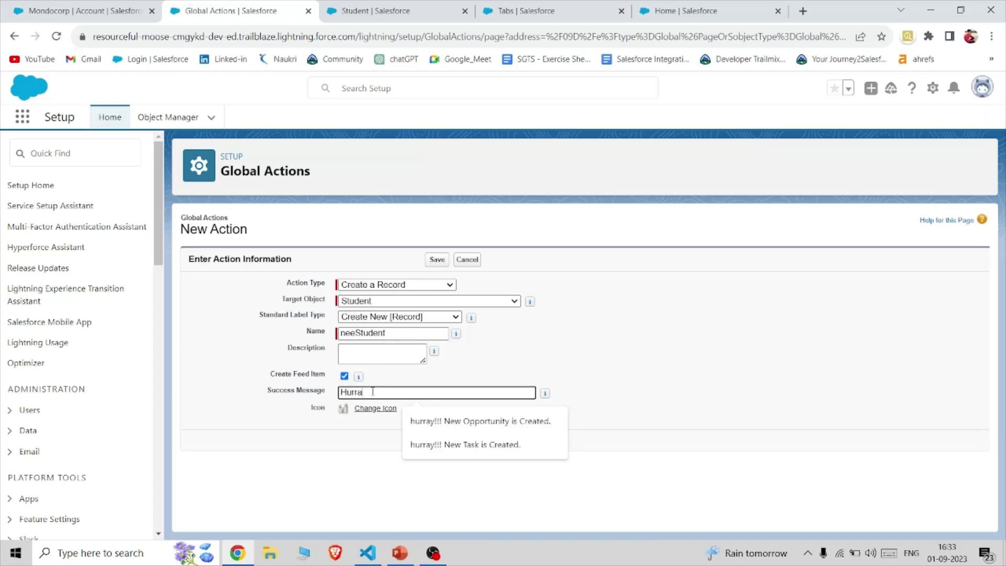
type("y ")
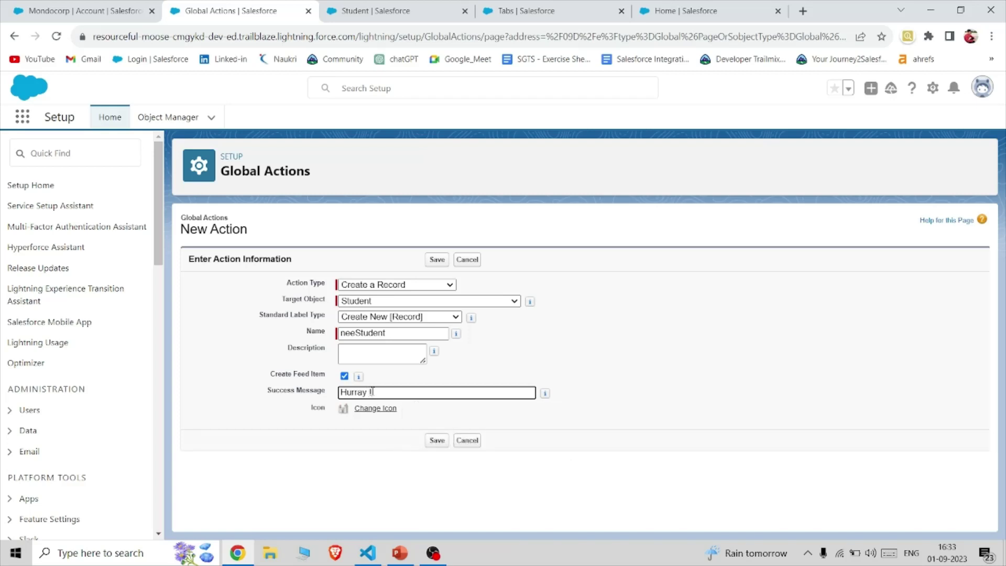
type("!new student record is created")
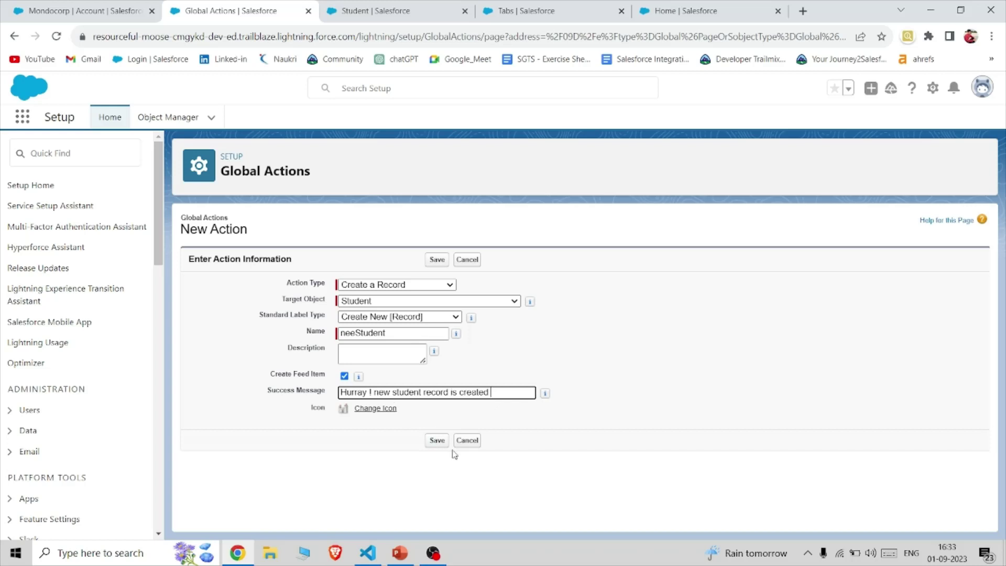
left_click(438, 442)
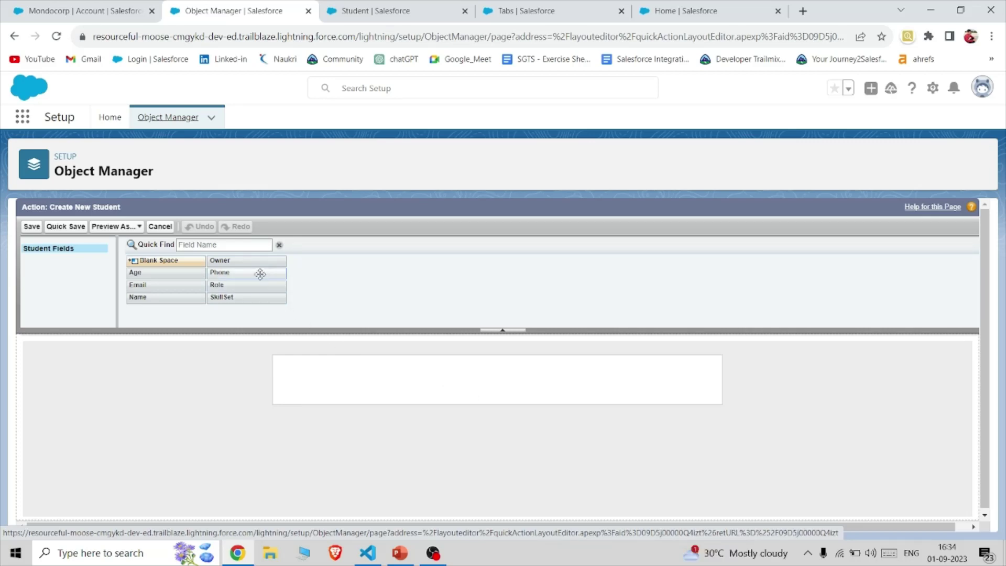
Step: Arrange Name, Age, Phone and Email in two columns on the Create New Student layout and save
left_click_drag(166, 272, 345, 376)
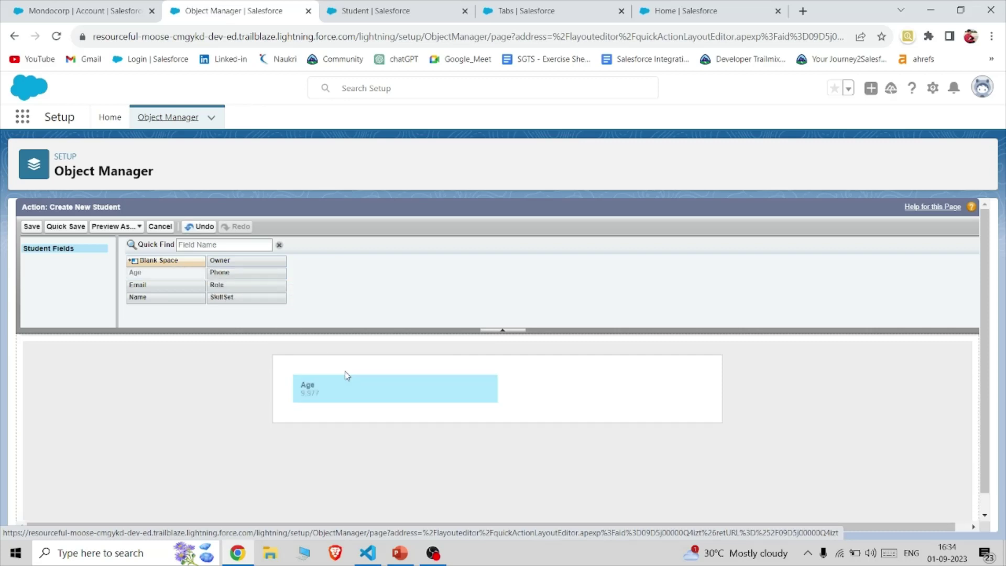
left_click_drag(272, 274, 315, 411)
left_click_drag(160, 297, 286, 377)
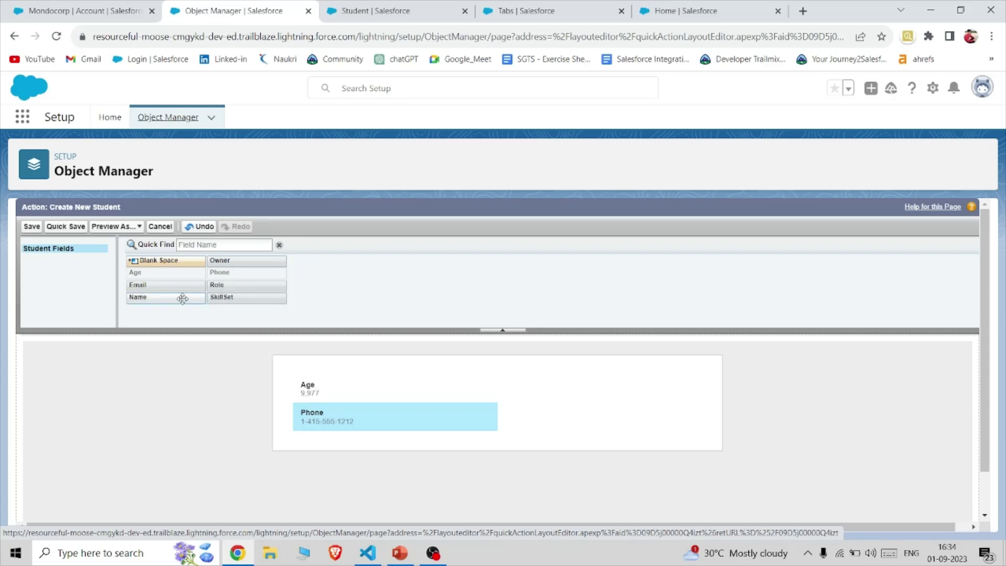
left_click_drag(182, 299, 529, 382)
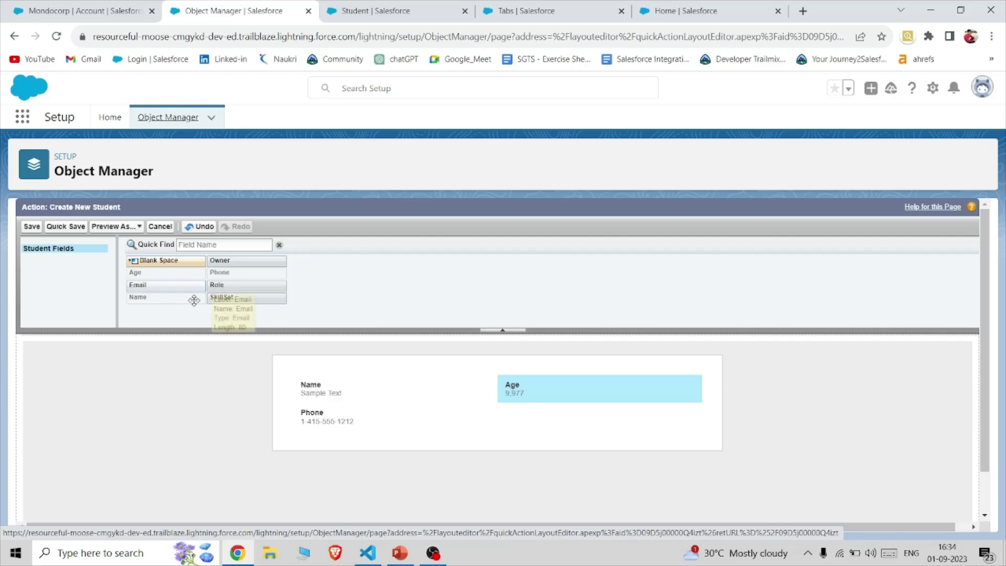
left_click_drag(173, 284, 577, 431)
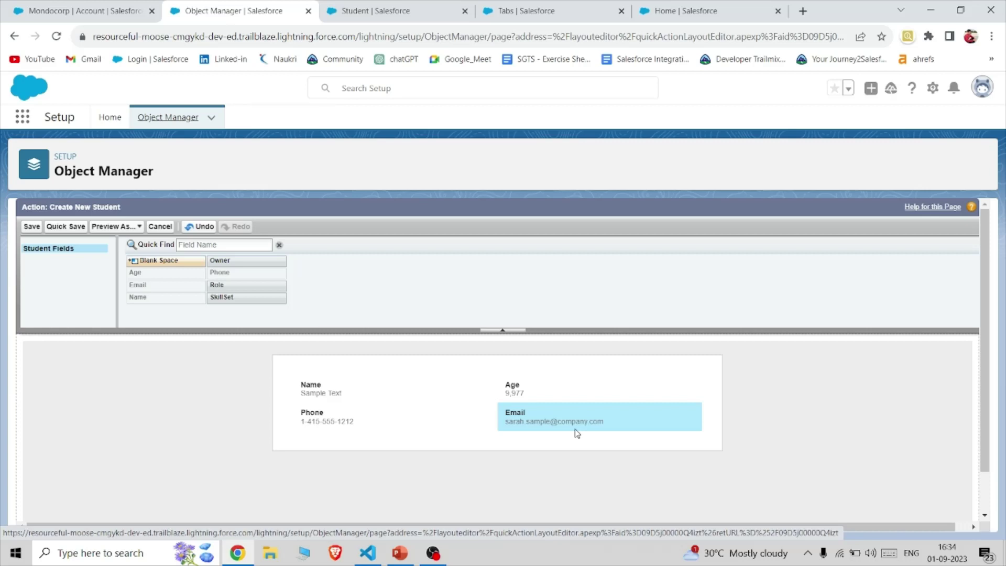
left_click(32, 228)
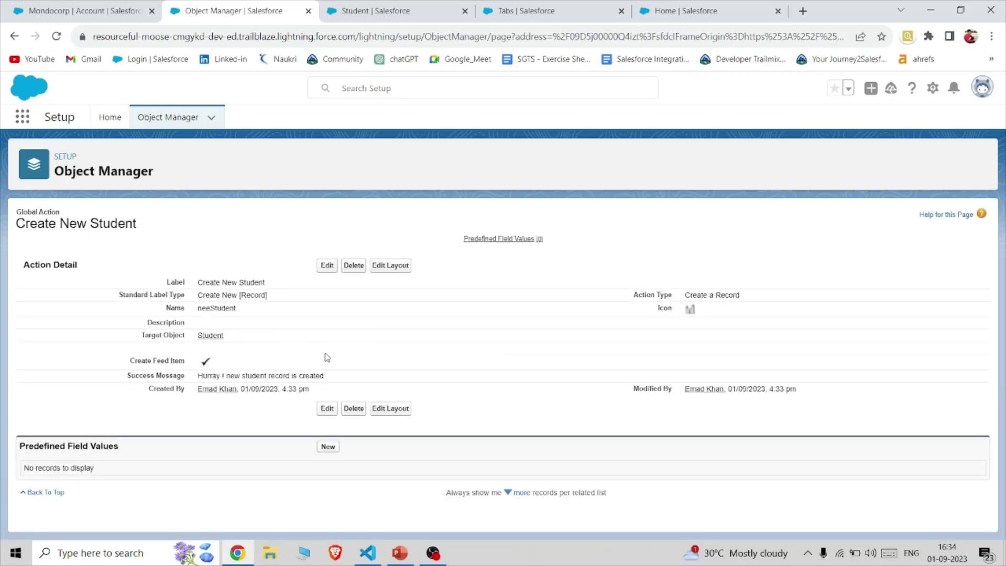
Step: Reload the Mondocorp account page, check its global actions list, then switch to PowerPoint
left_click(59, 7)
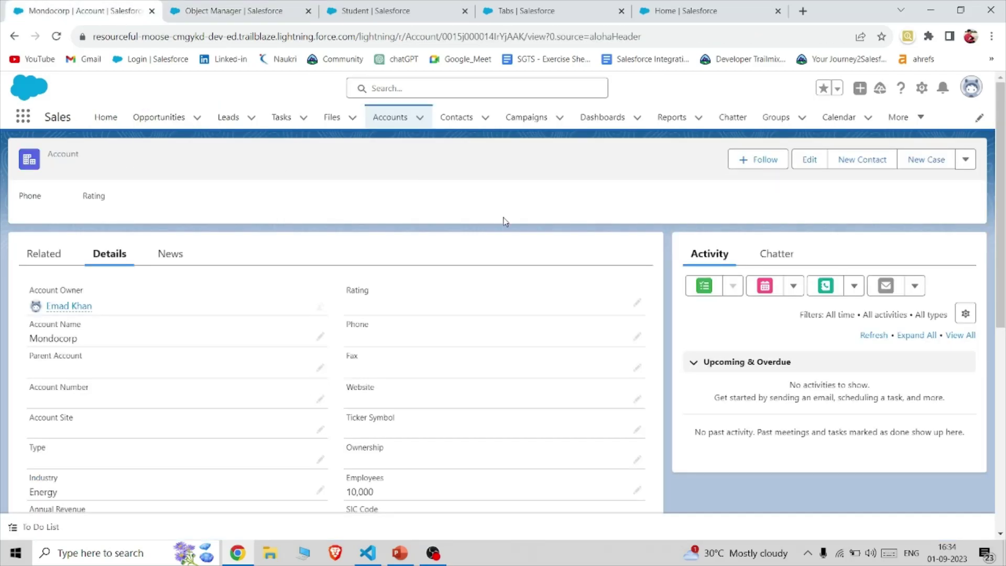
key("F5")
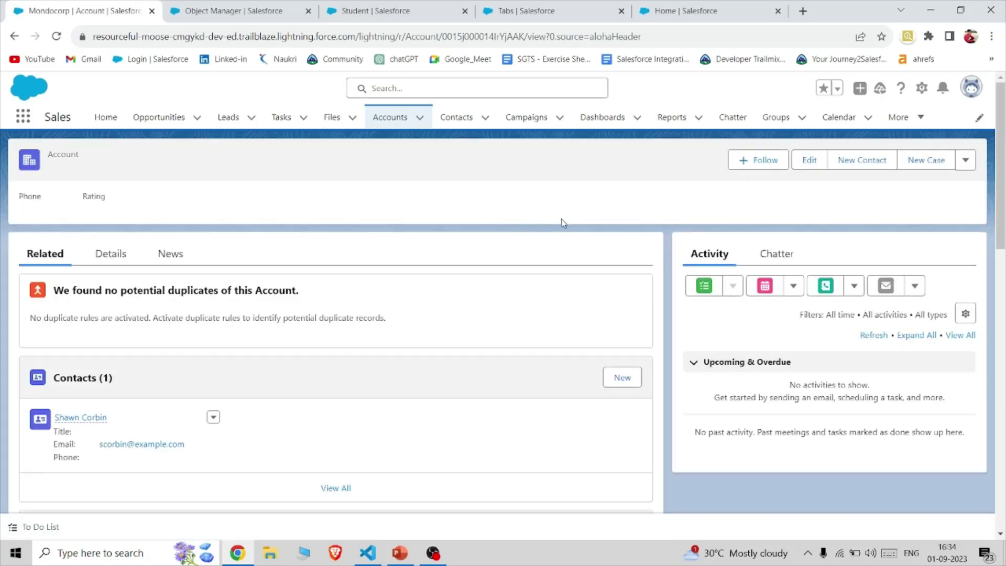
left_click(860, 89)
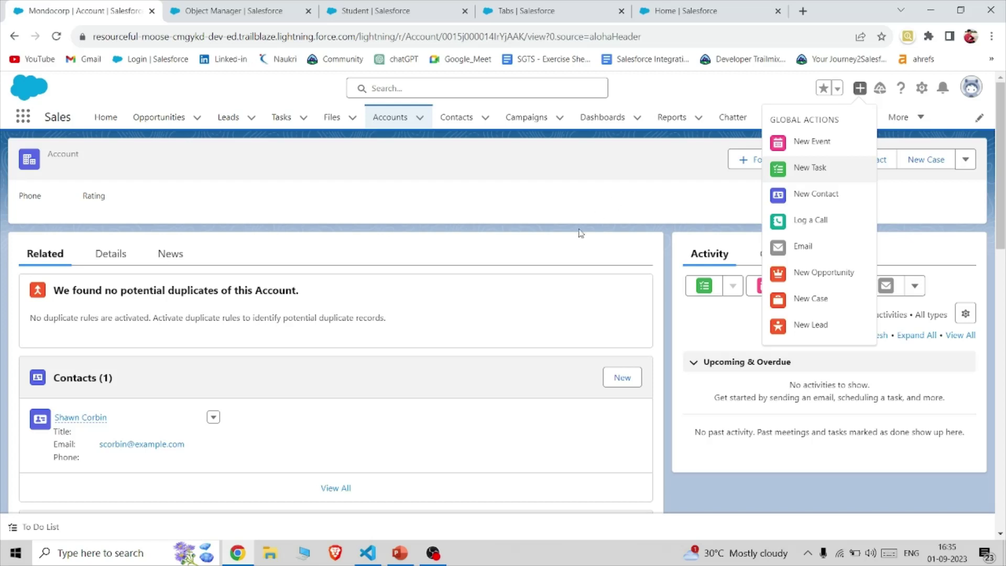
left_click(408, 553)
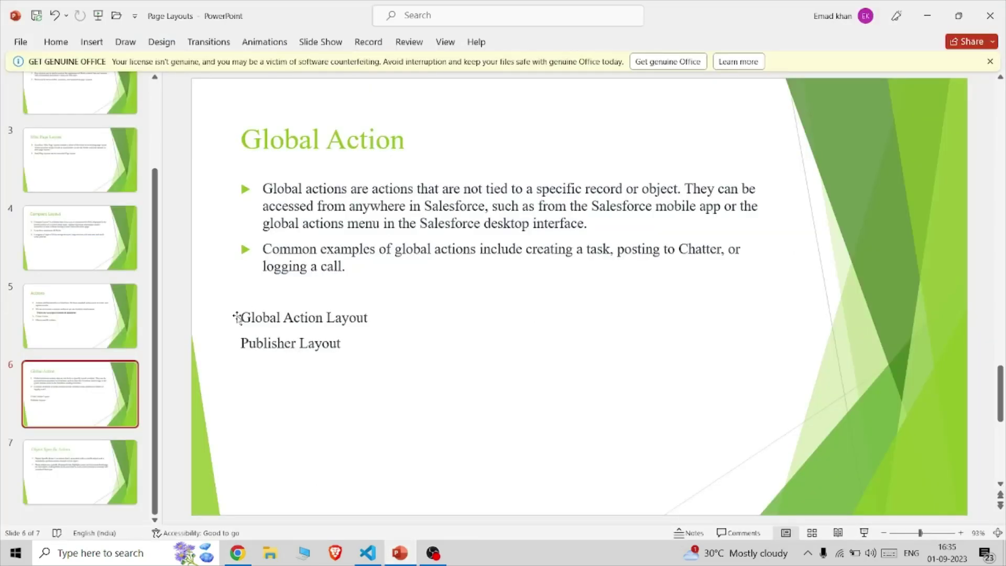
Step: Highlight the Global Action Layout and Publisher Layout lines on the slide, then return to the browser
left_click(235, 319)
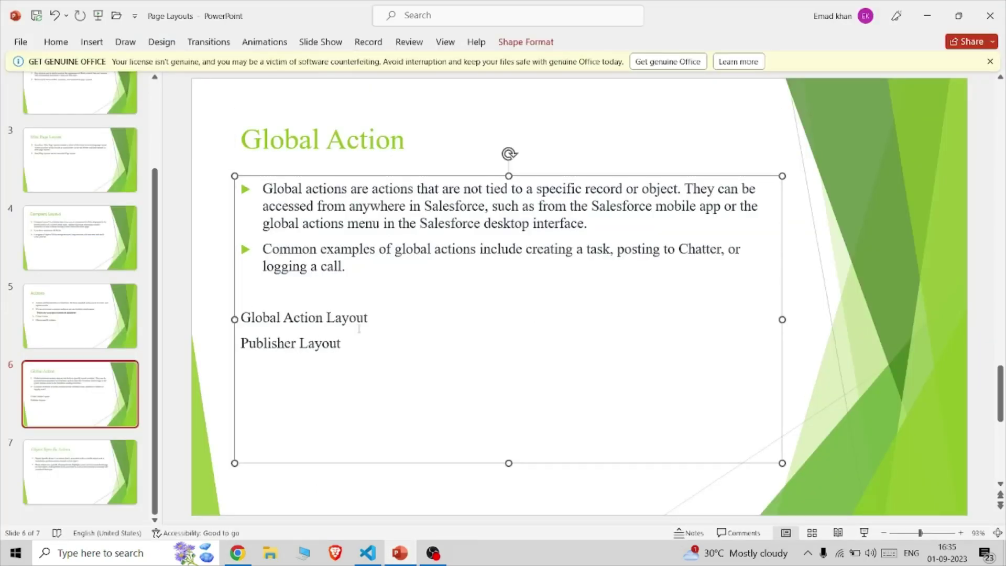
left_click_drag(345, 345, 241, 318)
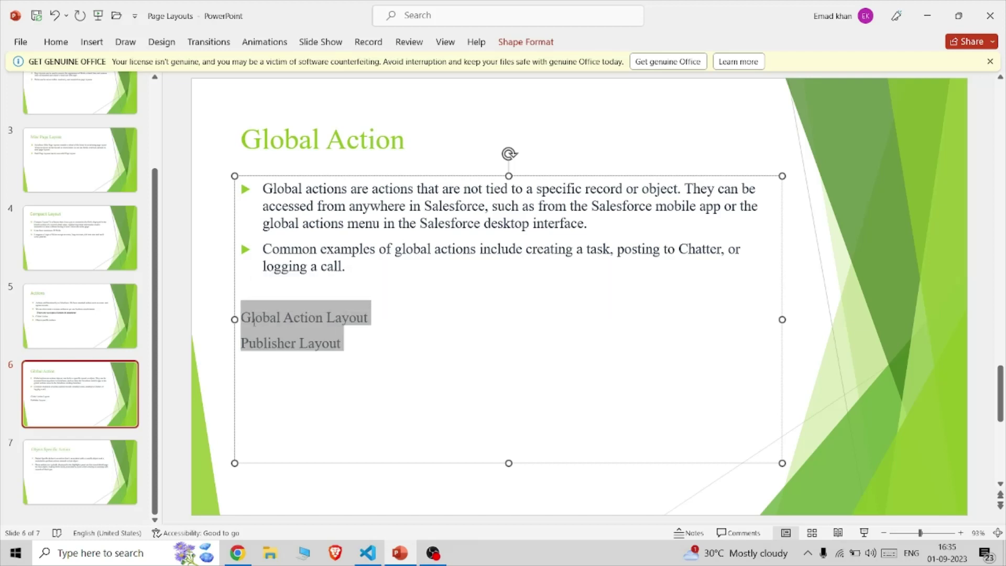
left_click(251, 318)
left_click_drag(341, 345, 240, 344)
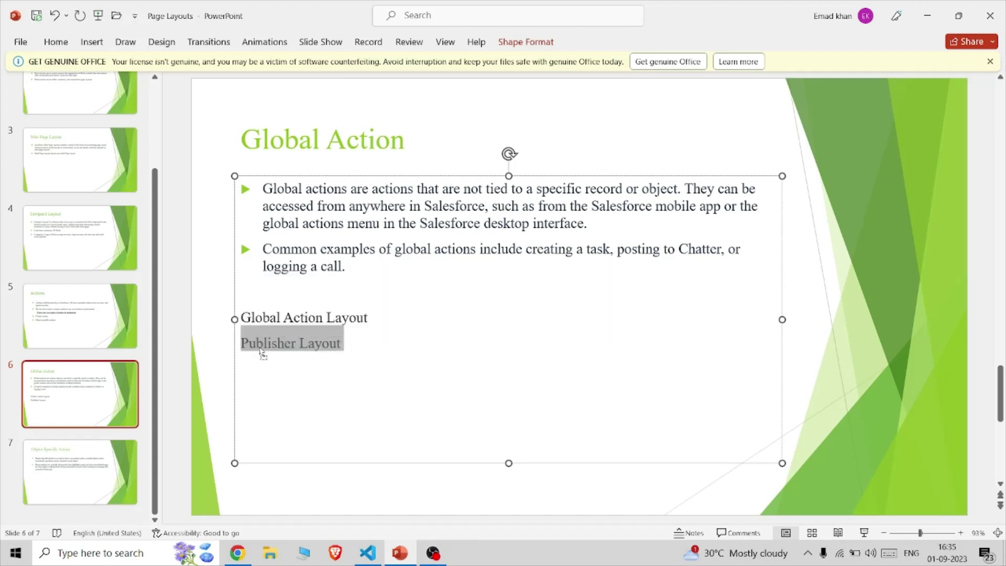
left_click(257, 344)
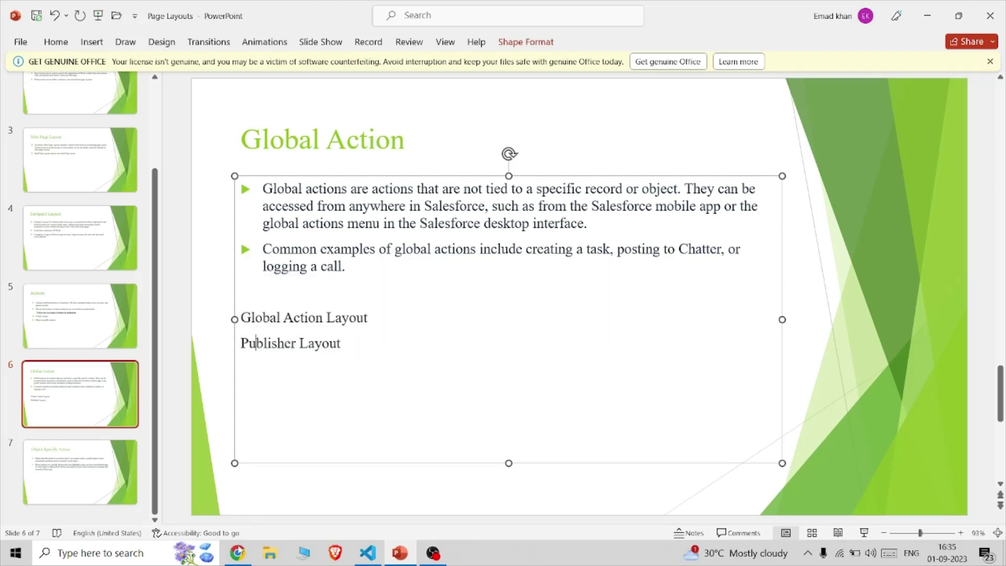
left_click(237, 556)
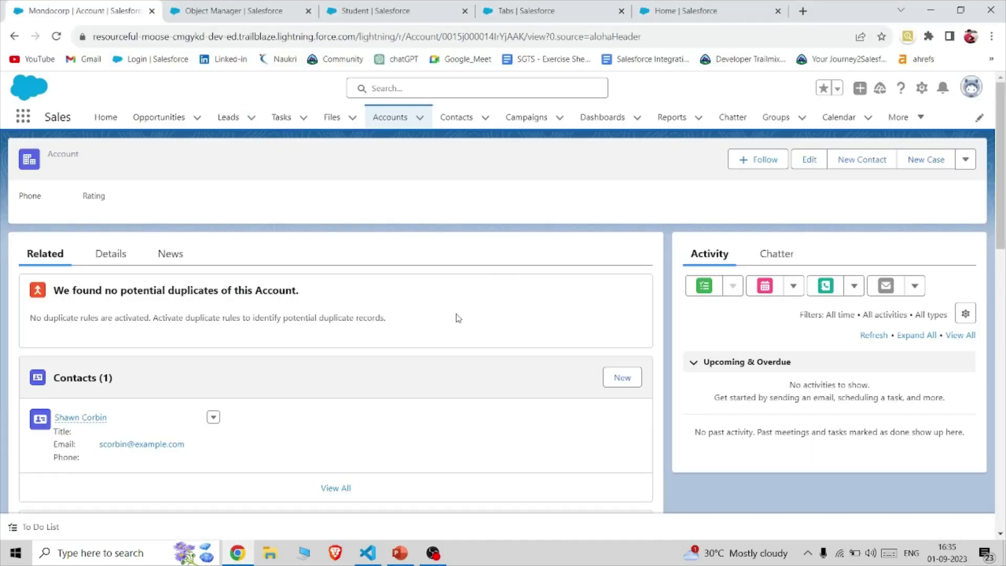
Step: Find Publisher Layouts via Quick Find 'publisher' and edit the Global Layout
left_click(227, 5)
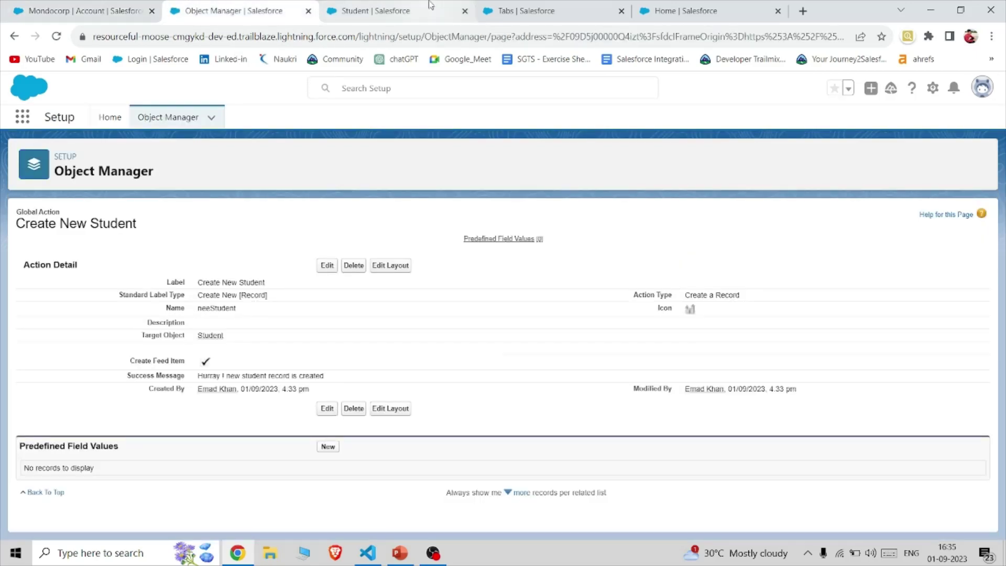
left_click(422, 7)
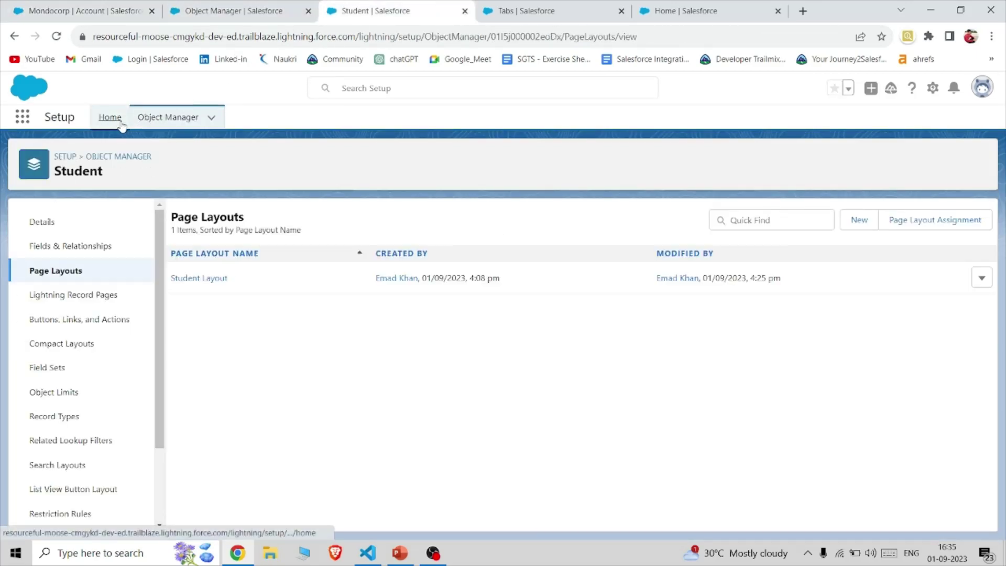
left_click(110, 119)
left_click(100, 156)
type("publ")
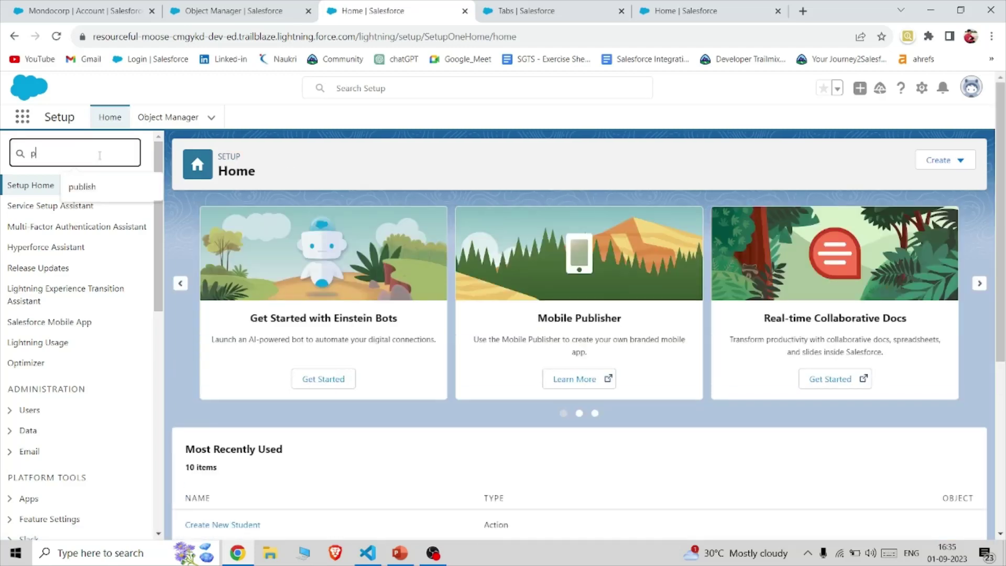
type("er")
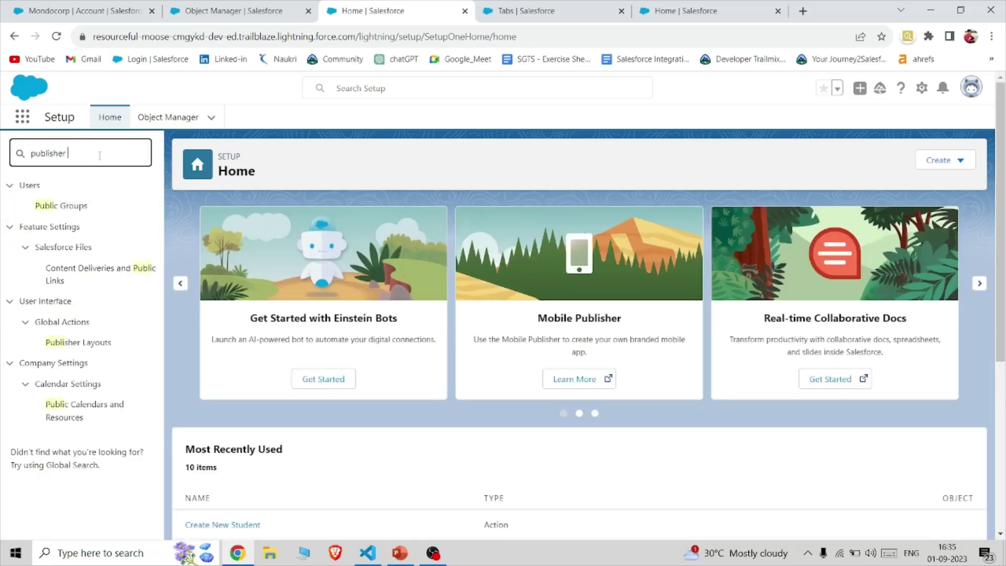
left_click(102, 224)
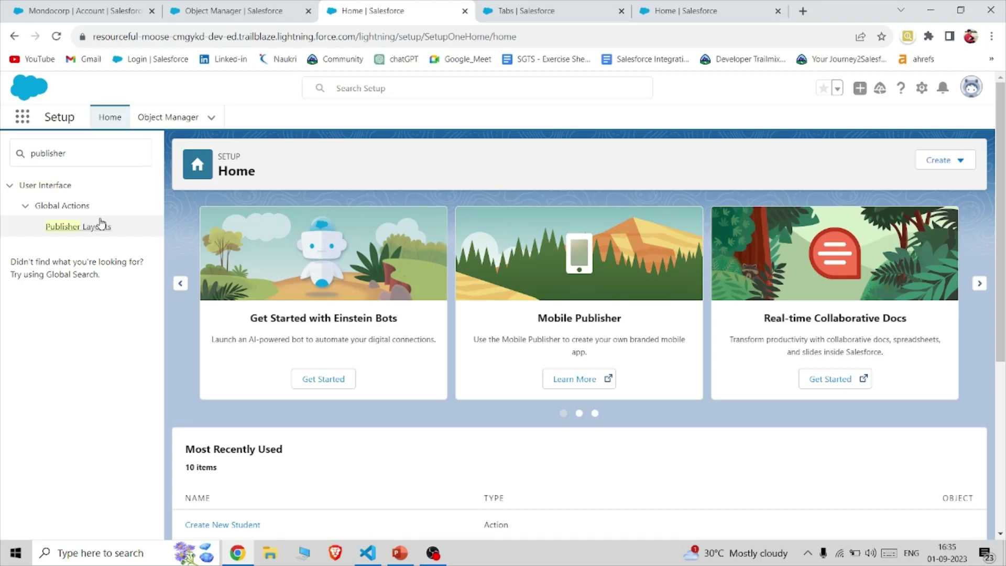
left_click(89, 231)
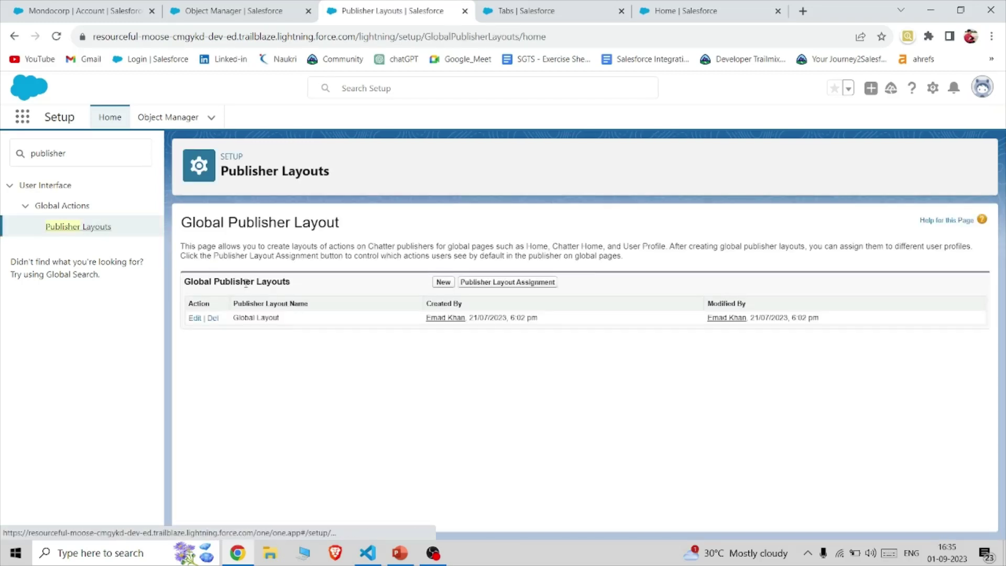
left_click(194, 319)
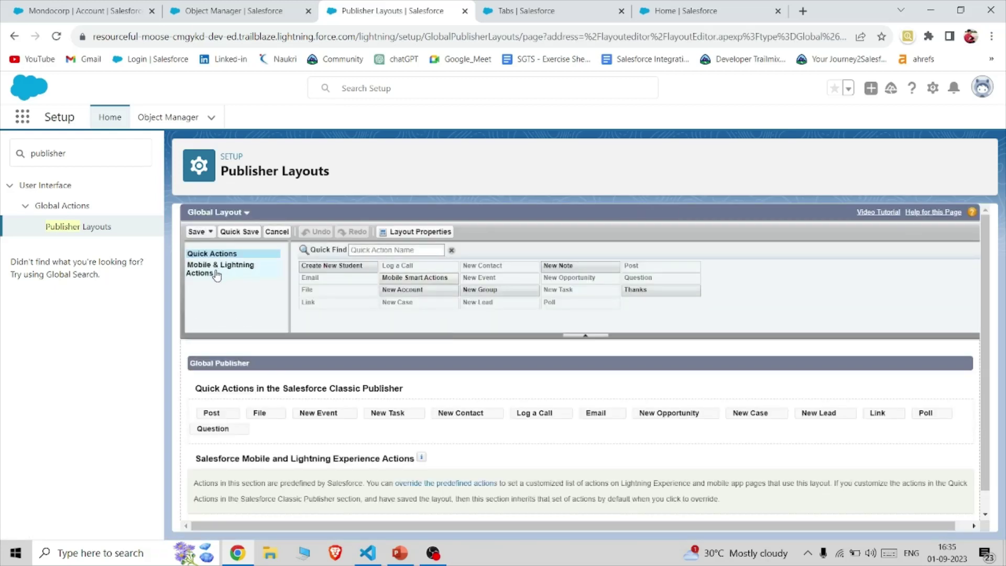
Step: Override the predefined Lightning actions, place Create New Student after Post, and save Global Layout
left_click(216, 272)
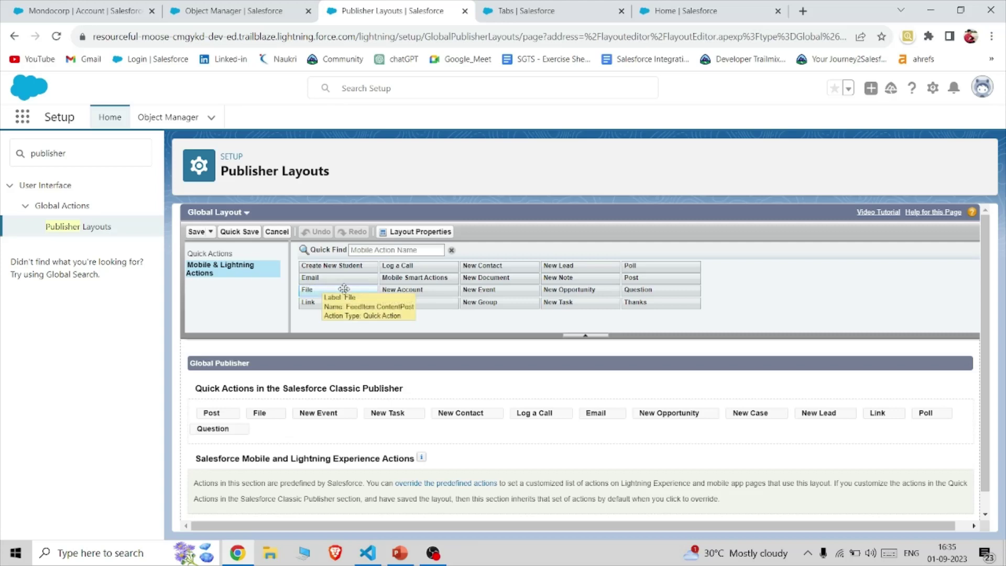
scroll(344, 288, "down", 1)
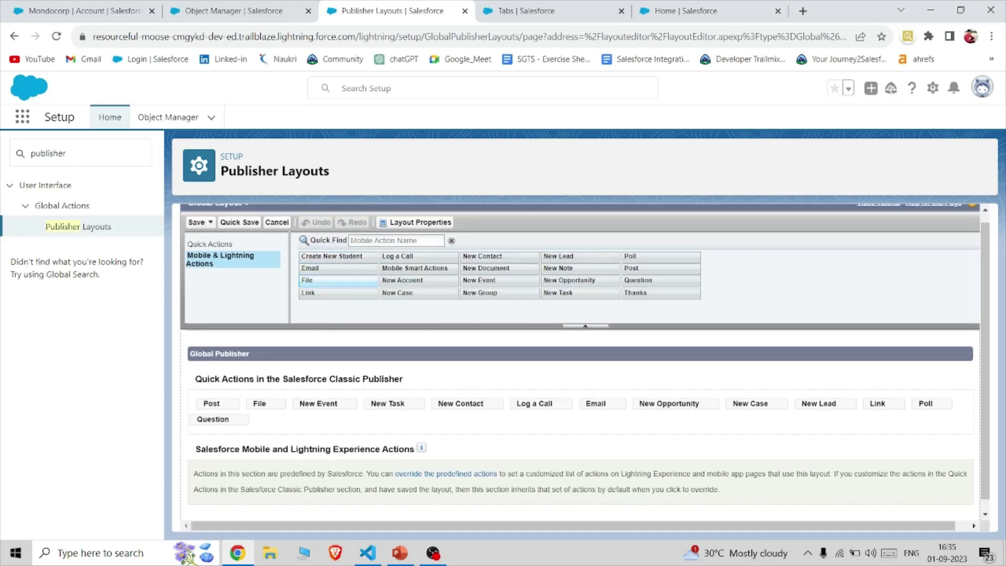
left_click(446, 474)
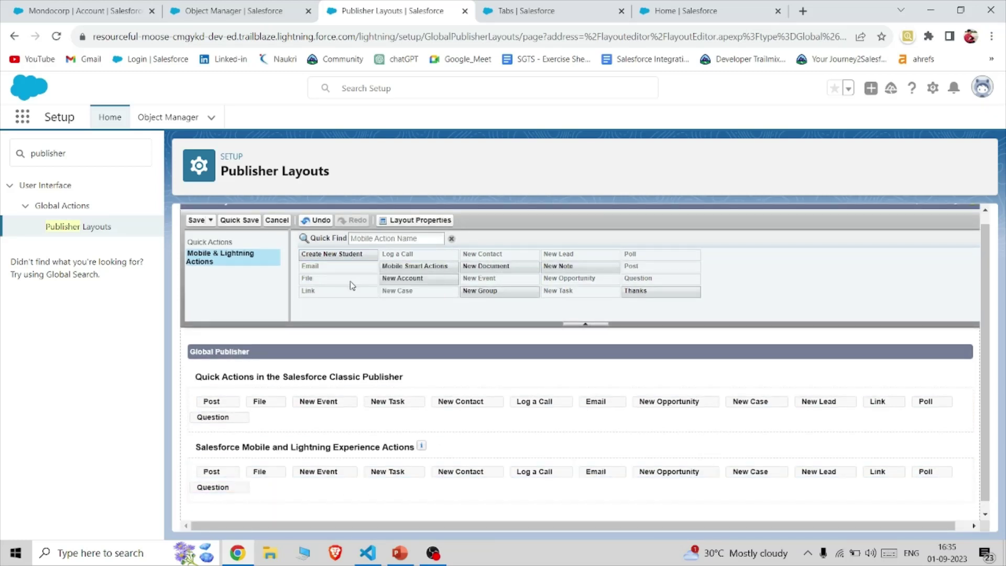
left_click_drag(349, 254, 276, 490)
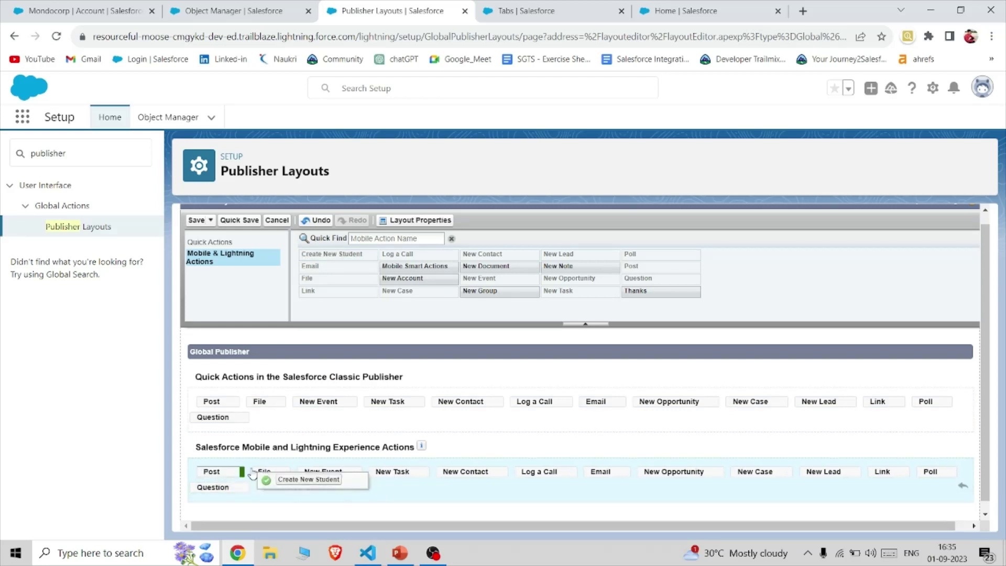
mouse_move(292, 491)
left_mouse_down()
mouse_move(294, 468)
mouse_move(283, 488)
left_mouse_up()
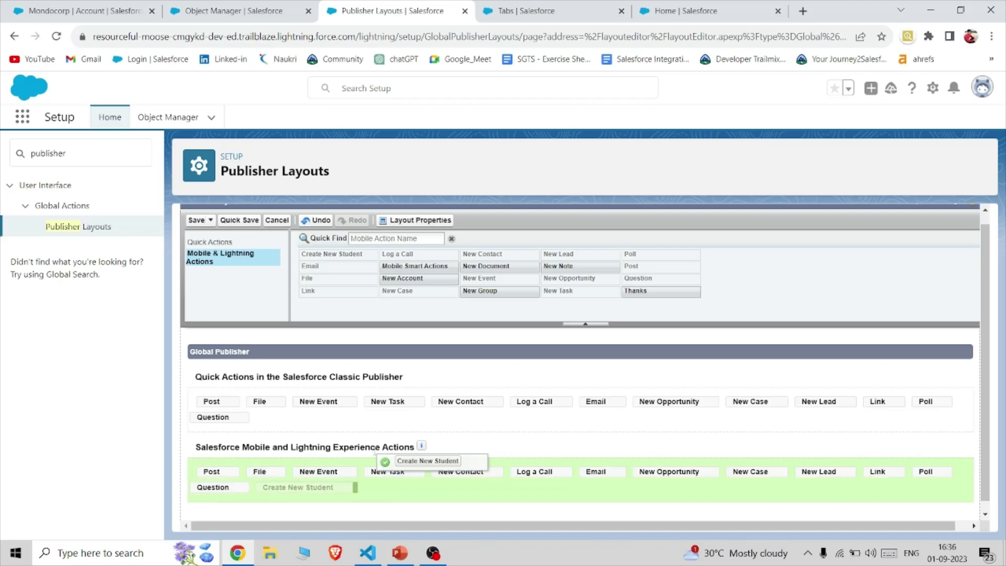
left_click_drag(326, 485, 248, 466)
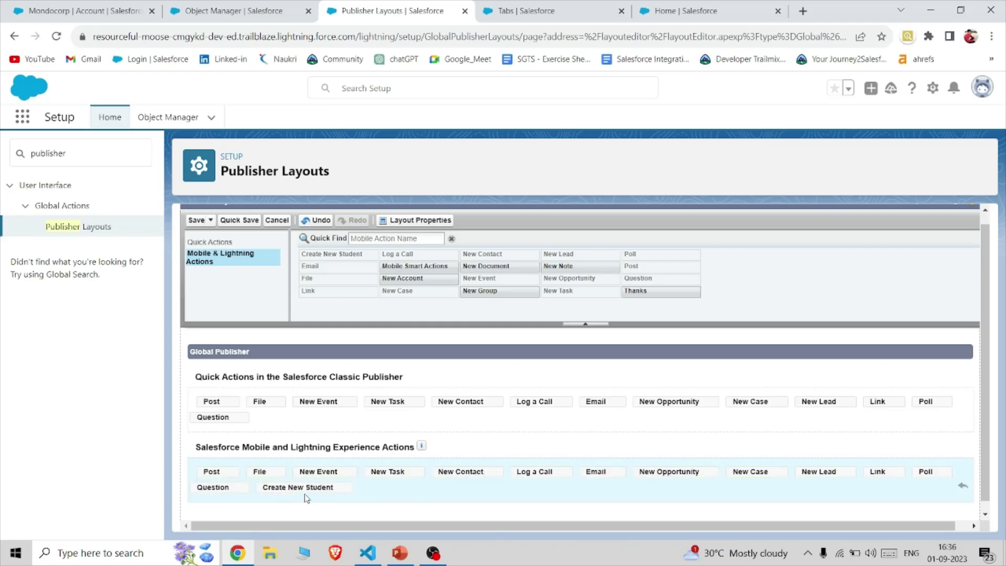
left_click_drag(264, 487, 240, 480)
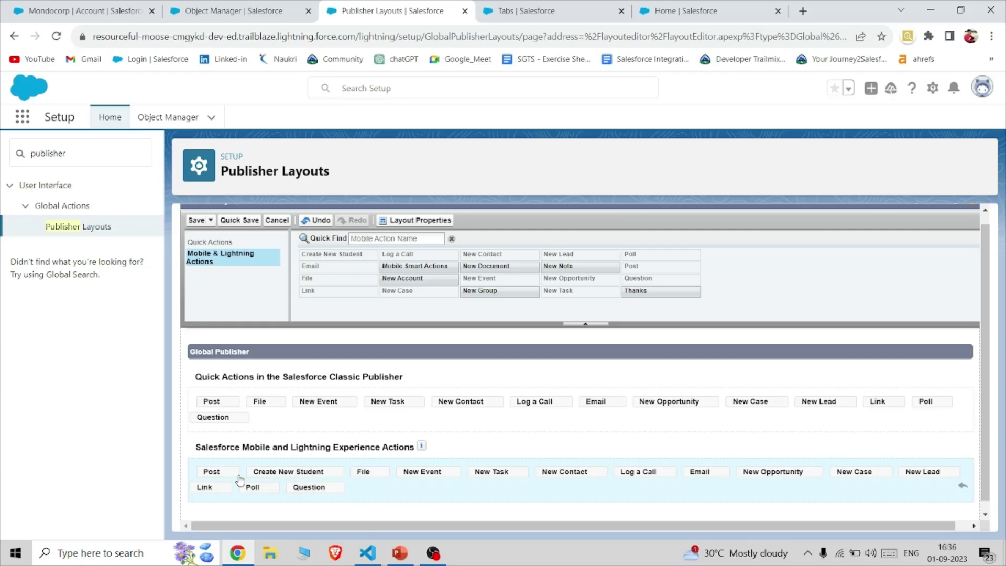
left_click(195, 221)
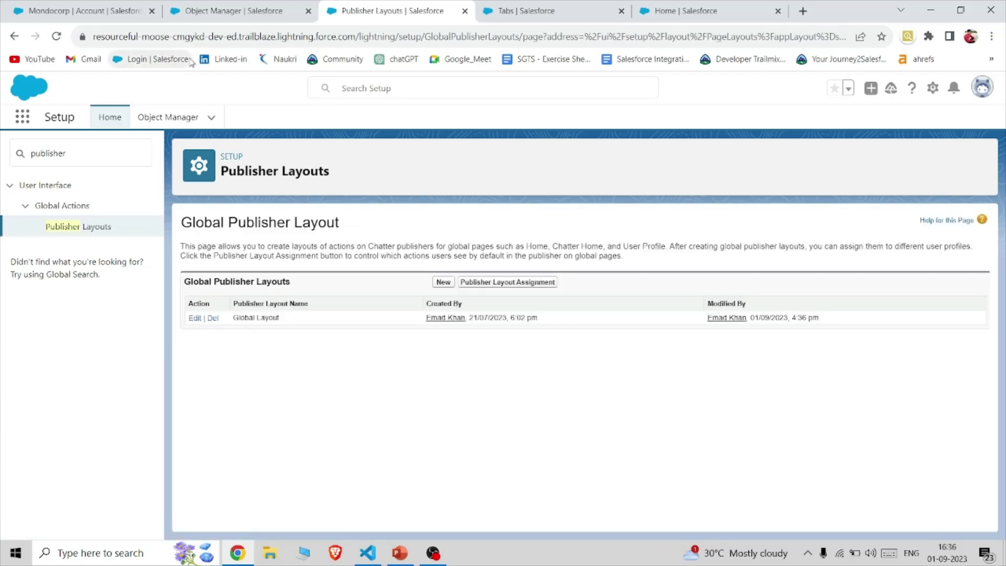
Step: Reload the Account page and launch Create New Student from the global actions list
left_click(47, 10)
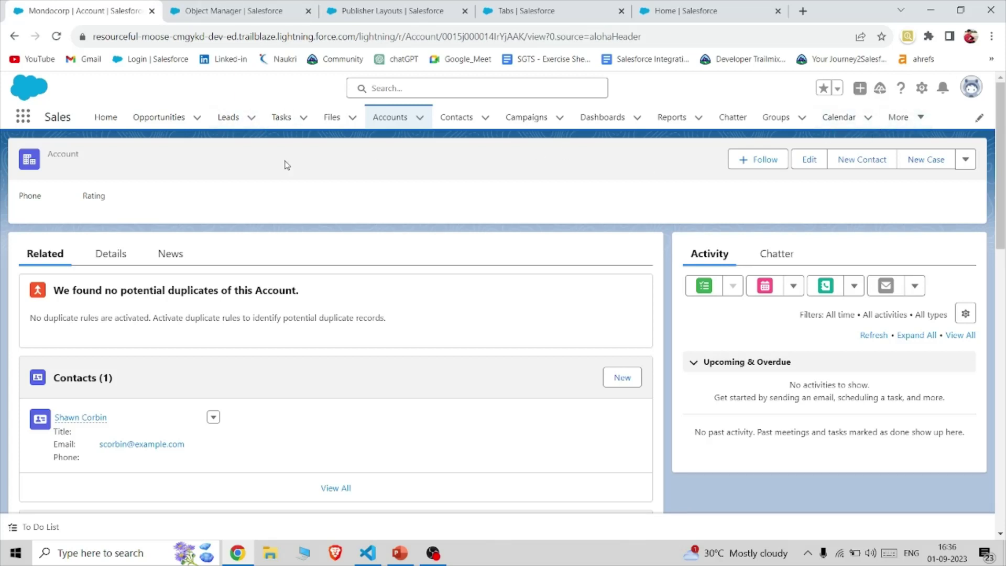
key("F5")
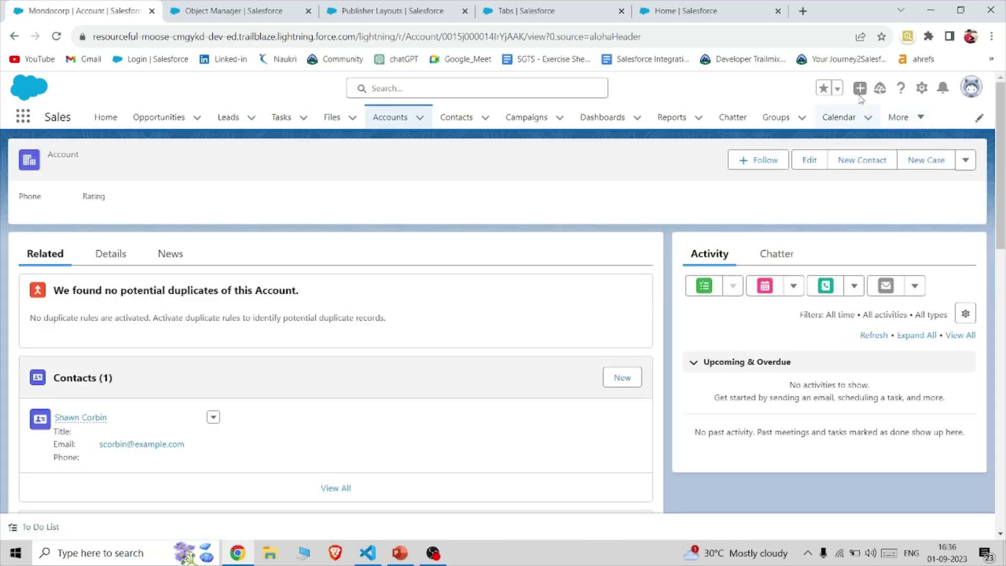
left_click(861, 89)
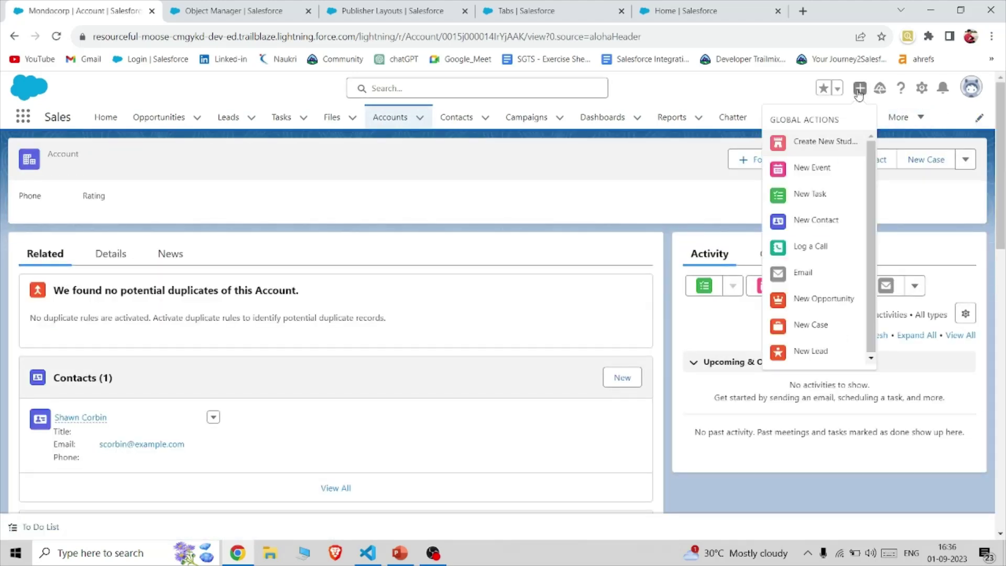
left_click(816, 148)
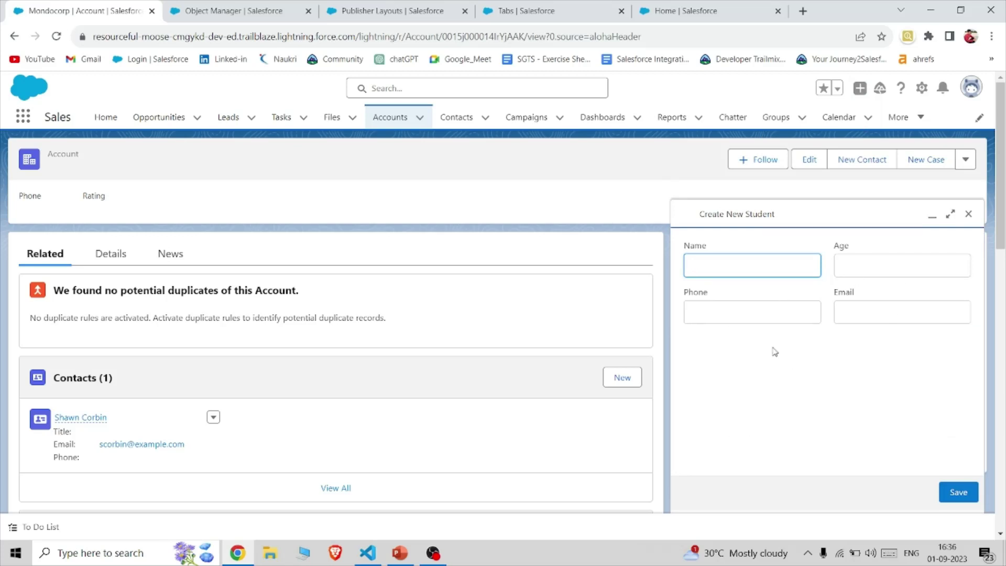
Step: Fill in the student's name, age 13, phone number and e-mail, and save the record
left_click(719, 272)
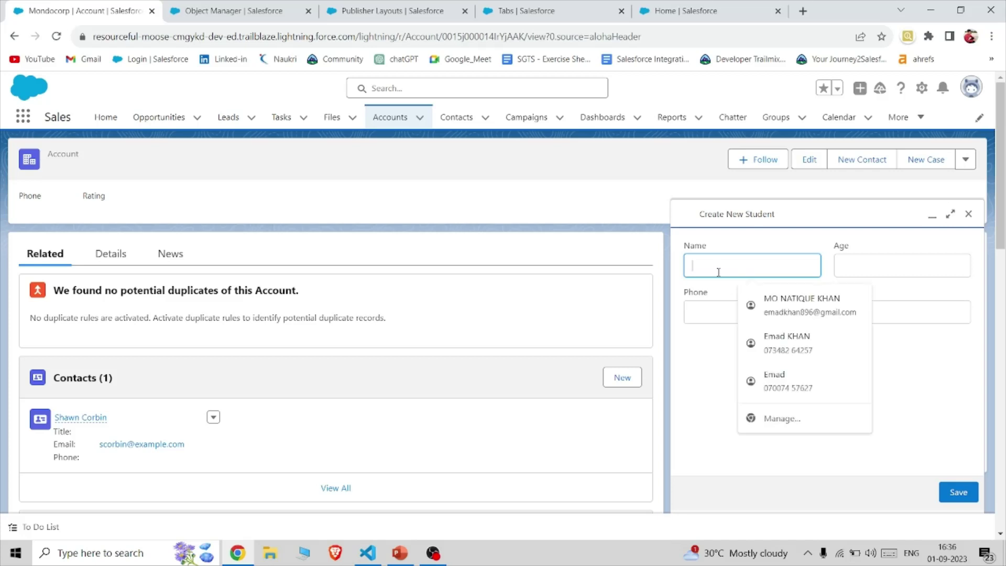
type("abc")
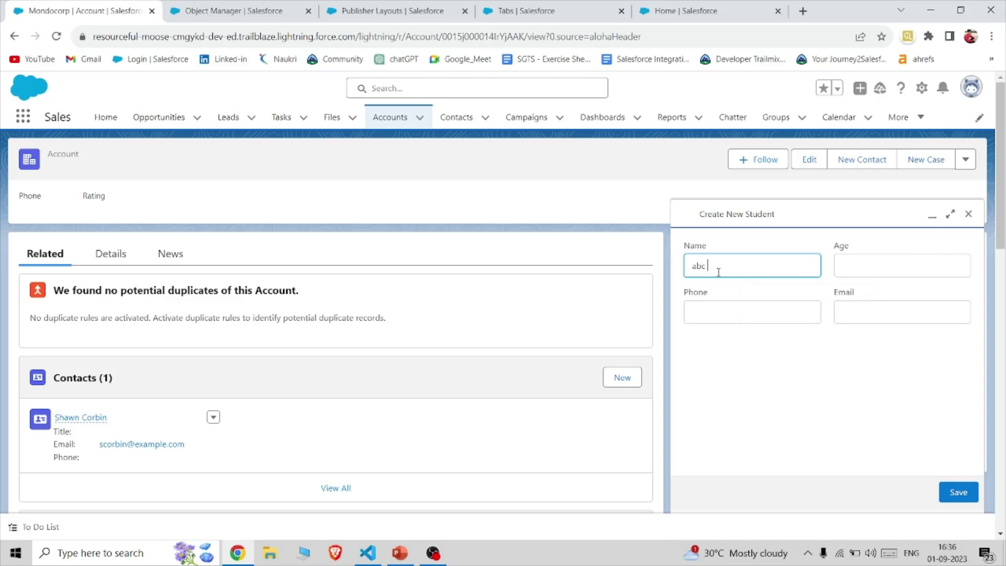
left_click(873, 268)
type("13")
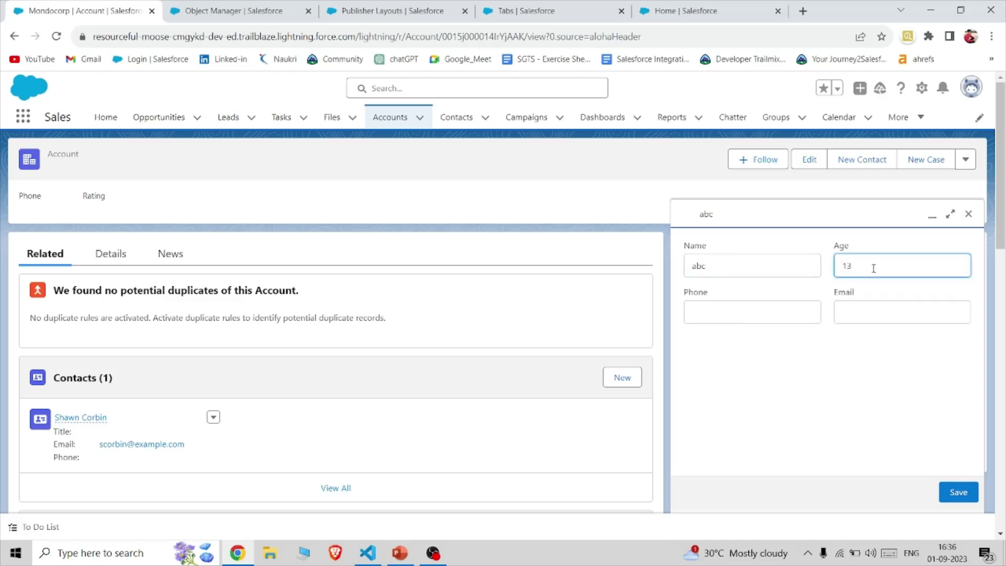
left_click(801, 318)
type("888888")
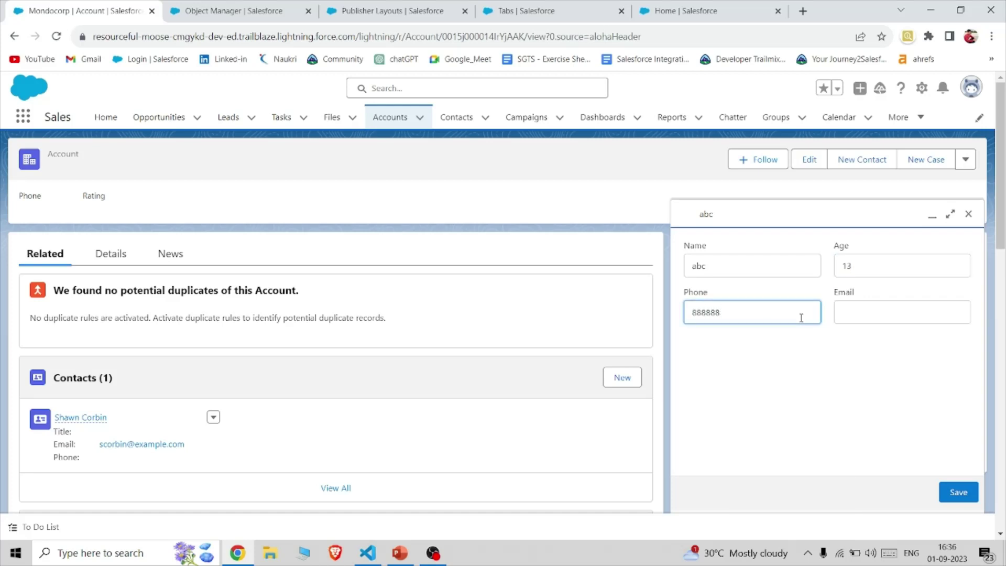
left_click(865, 314)
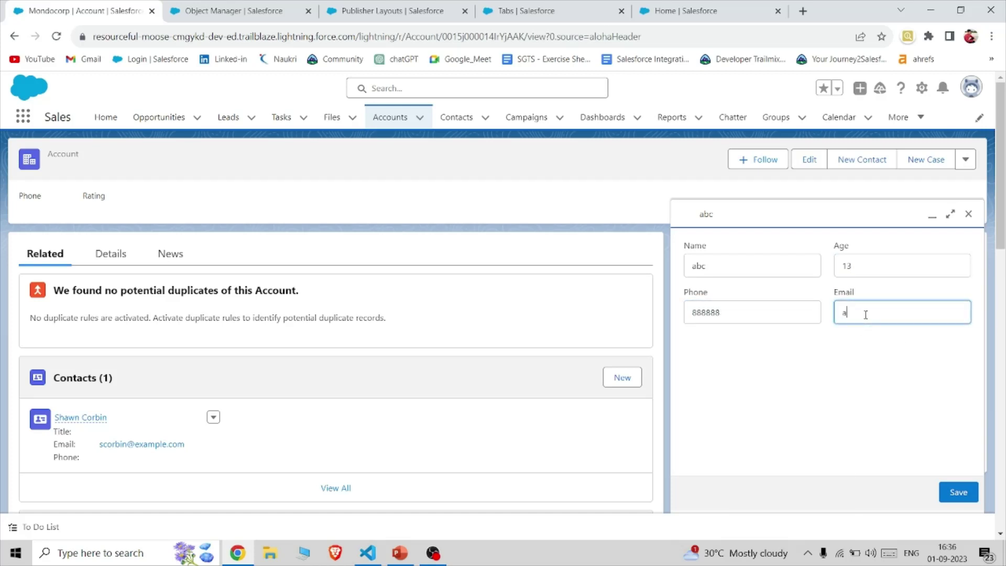
left_click(958, 493)
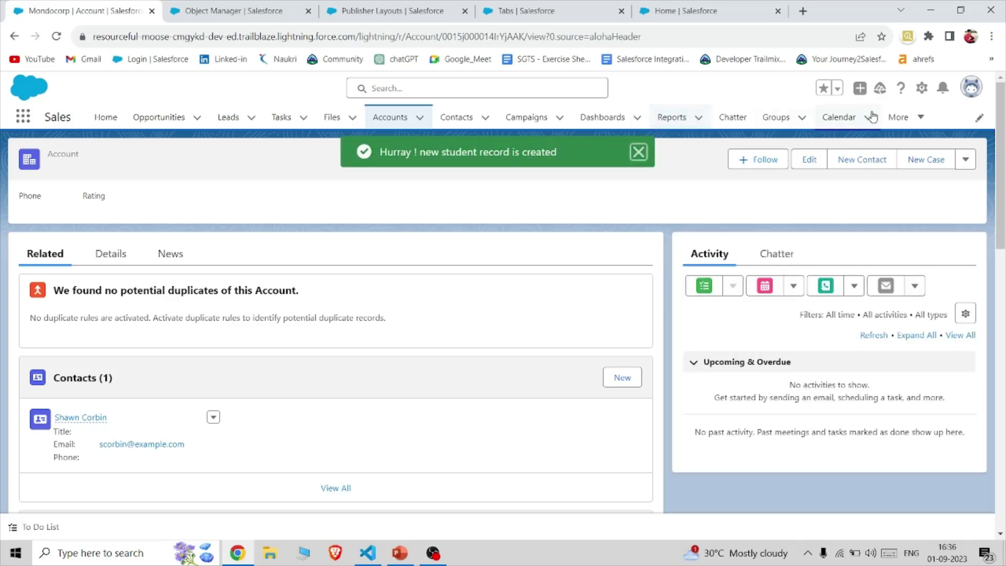
Step: Review student record ST-002's details from the Students list, then return to PowerPoint
left_click(921, 119)
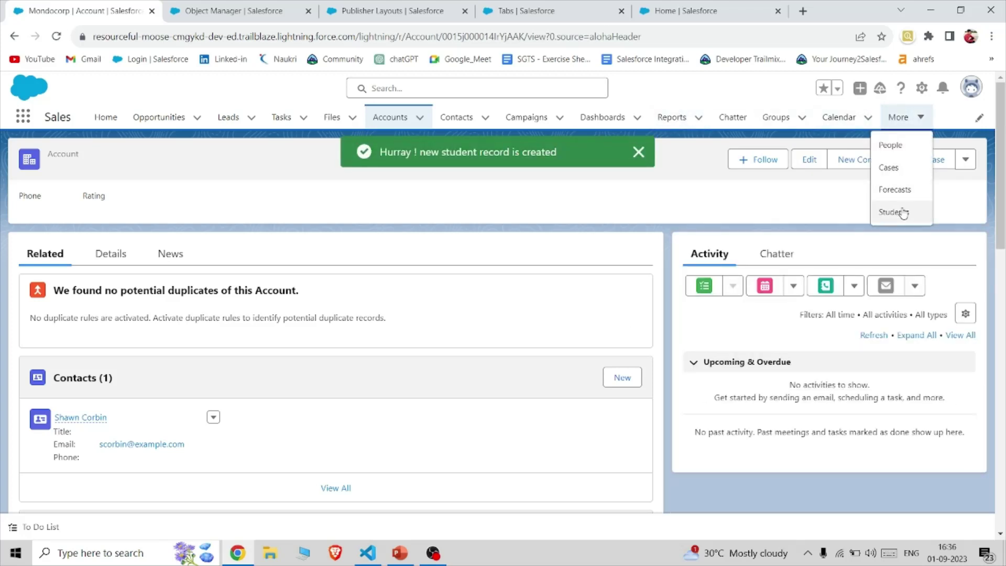
left_click(897, 211)
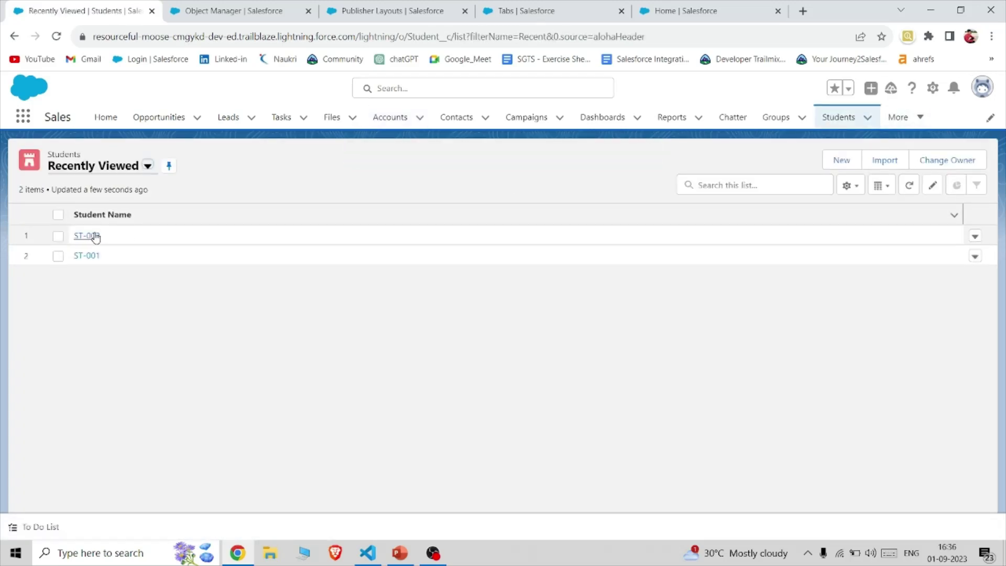
left_click(90, 236)
scroll(119, 356, "down", 2)
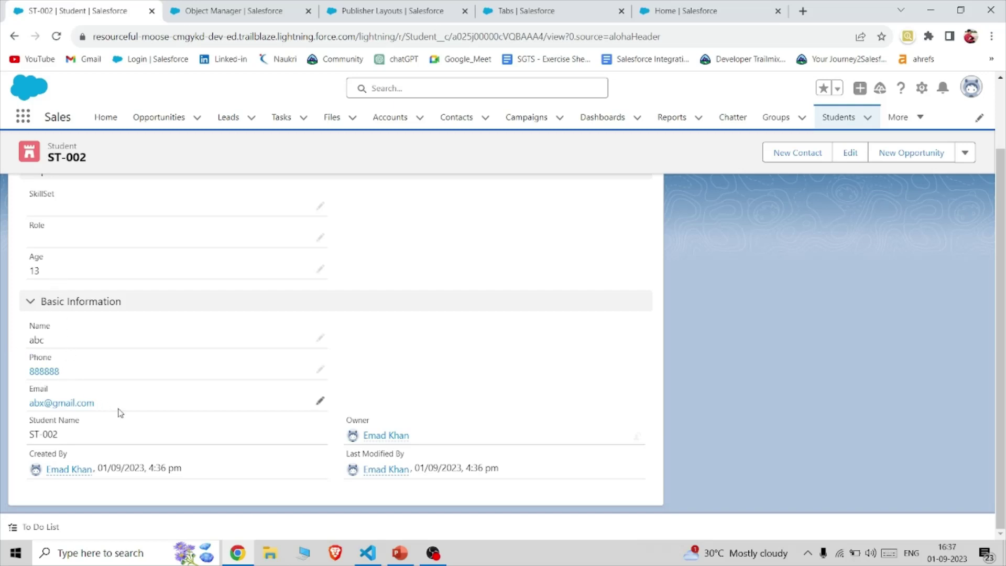
scroll(442, 267, "up", 2)
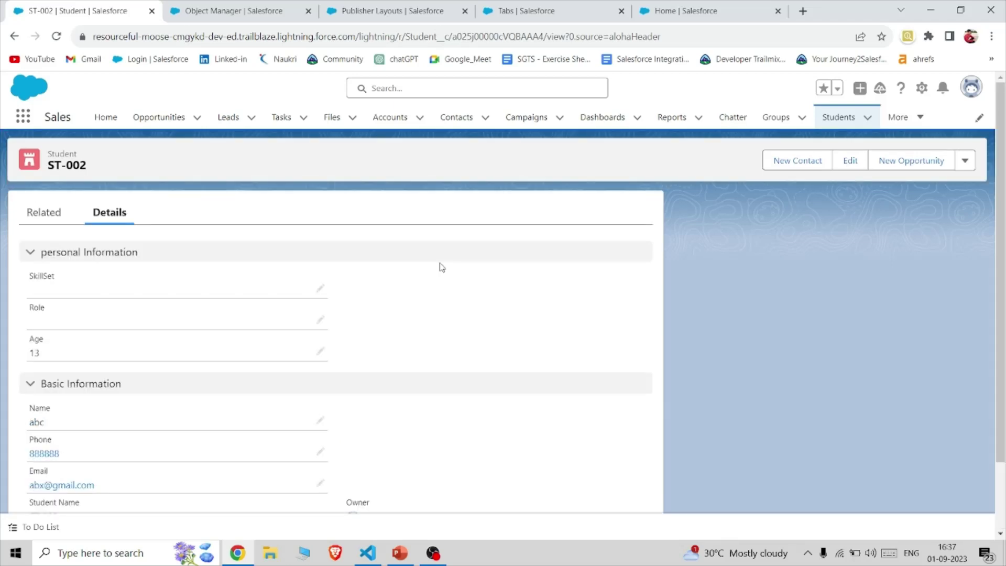
left_click(432, 552)
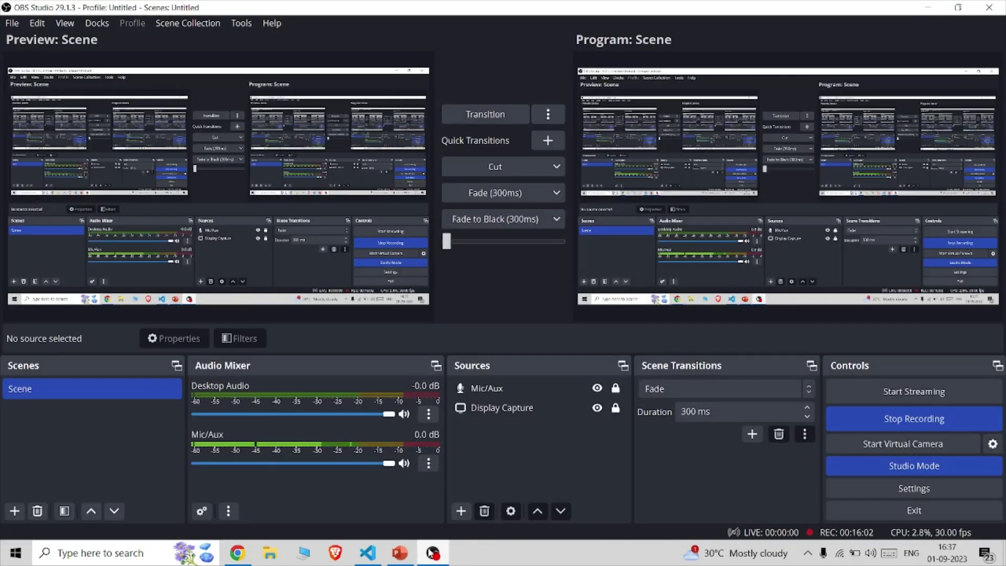
left_click(407, 553)
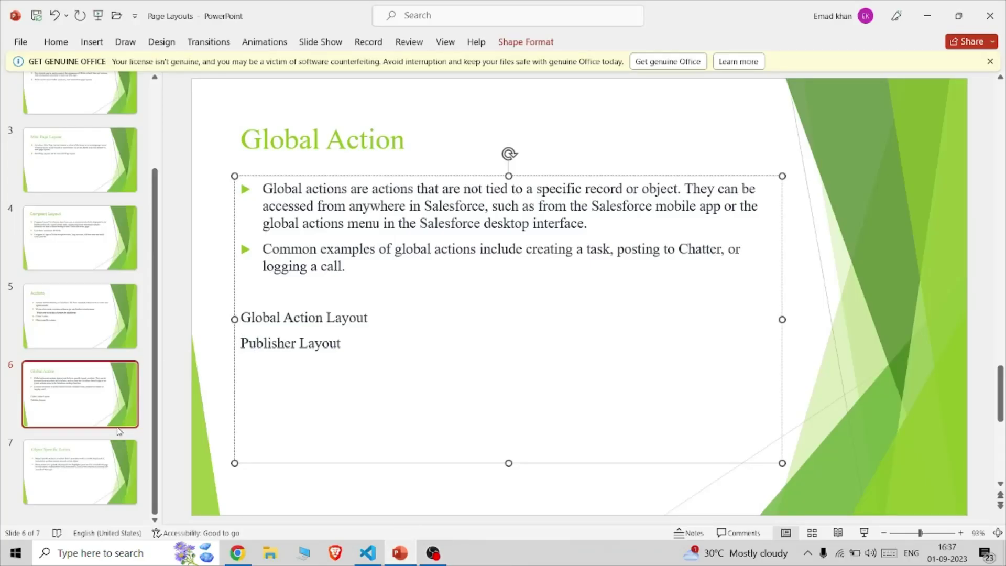
Step: Start the slide show from the Global Action slide and advance to Object Specific Action
left_click(320, 42)
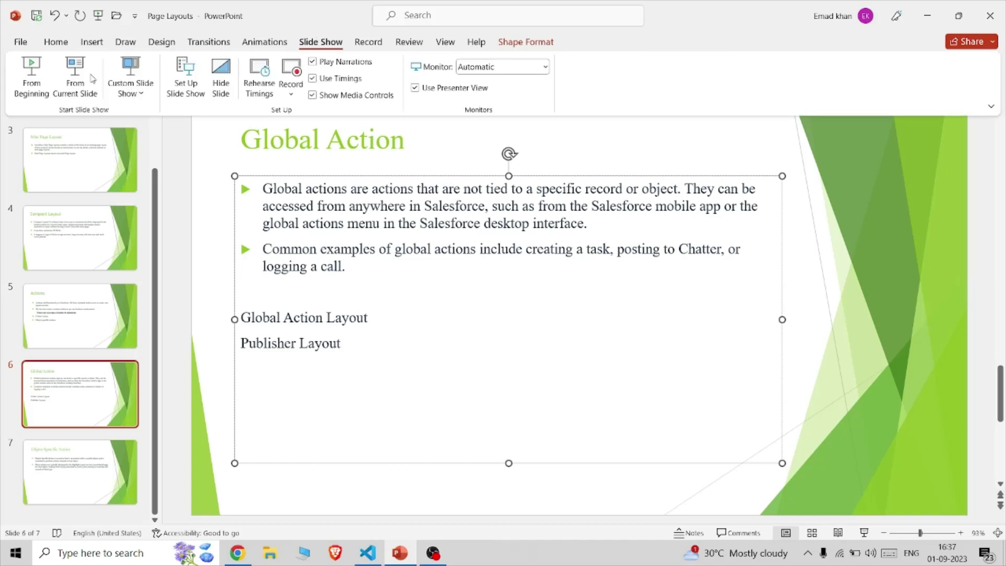
left_click(75, 80)
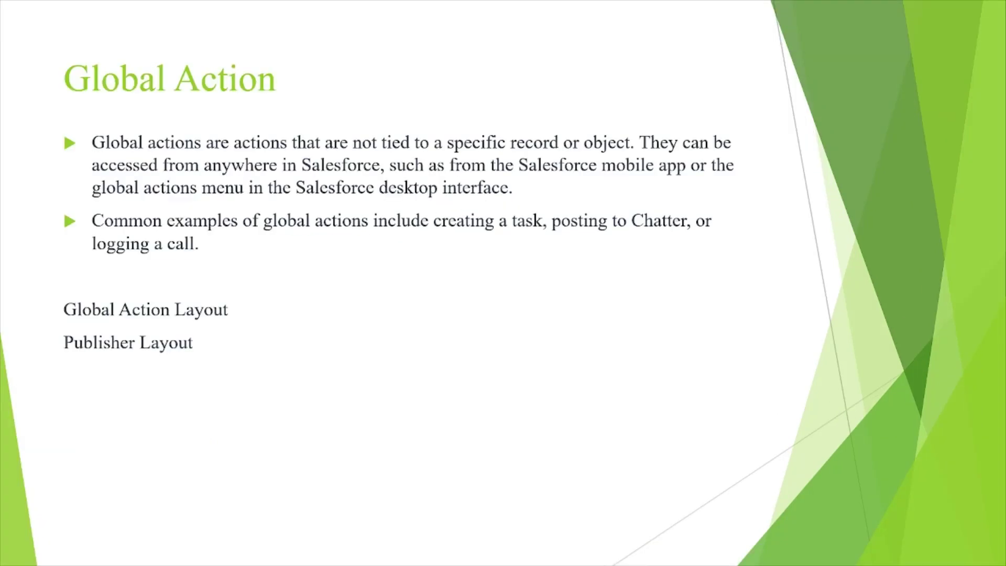
key("Right")
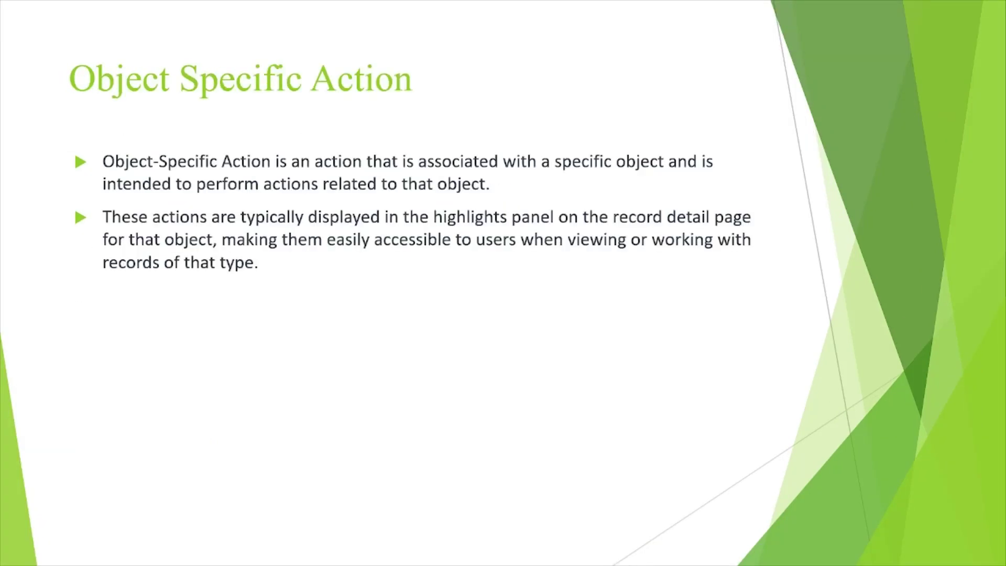
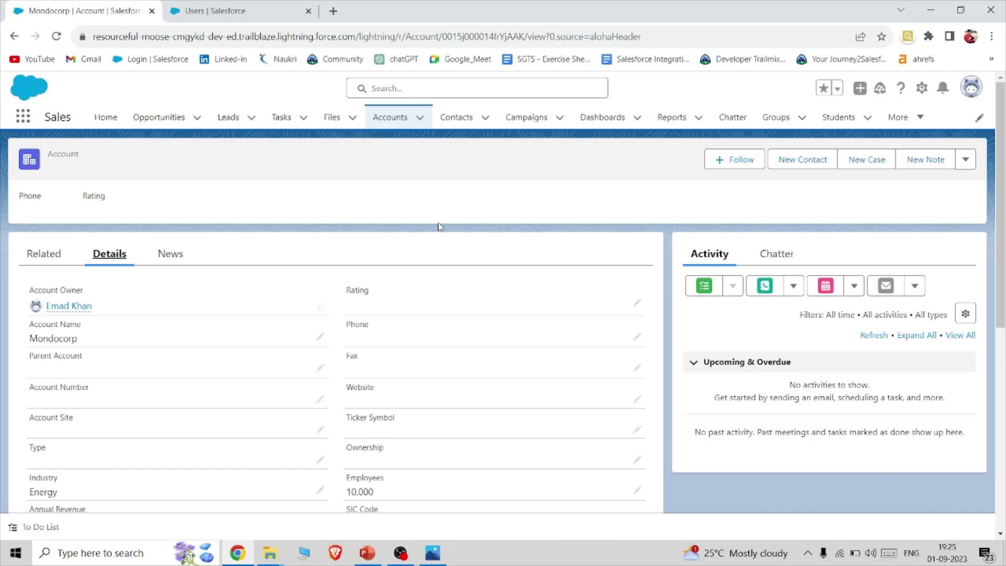
Step: Switch to the Users | Salesforce tab showing the user's password-reset confirmation
left_click(231, 16)
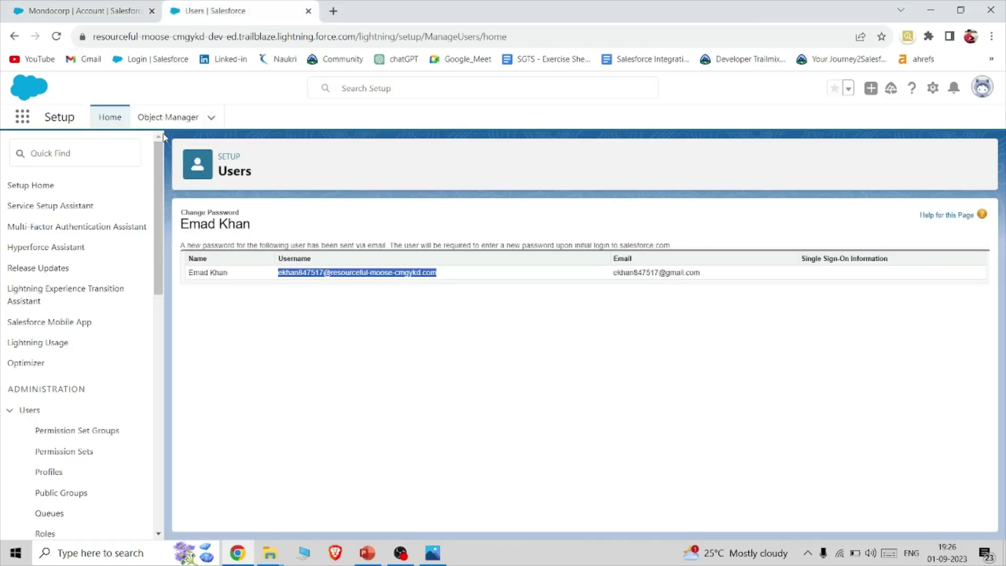
Step: In Object Manager, go to Account's Buttons, Links, and Actions and start a New Action
left_click(164, 116)
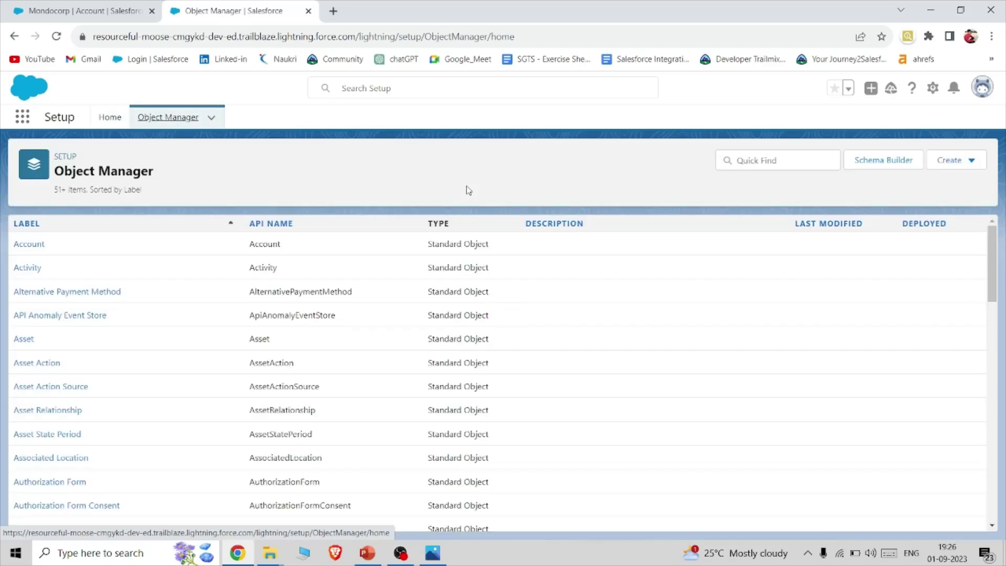
left_click(32, 243)
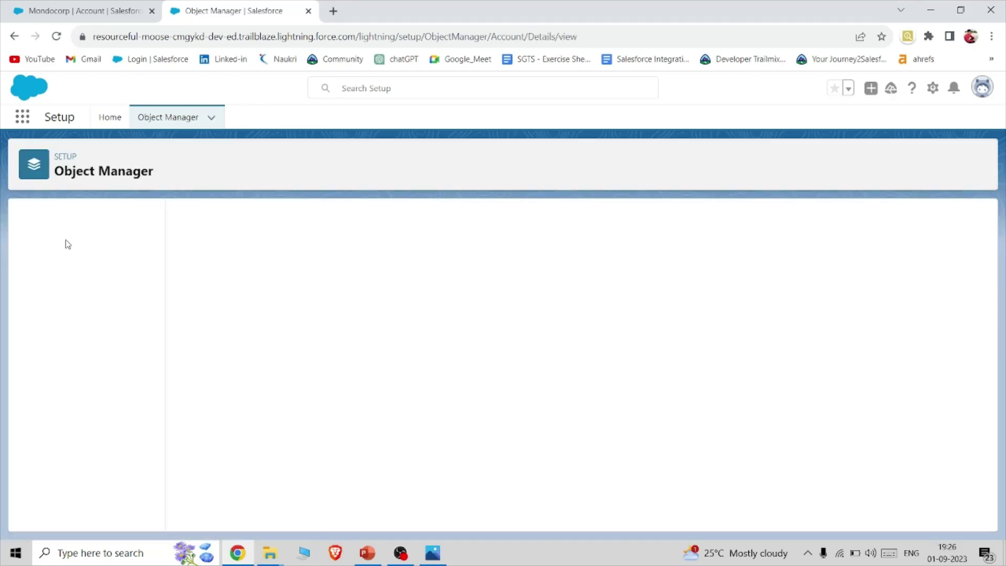
left_click(83, 322)
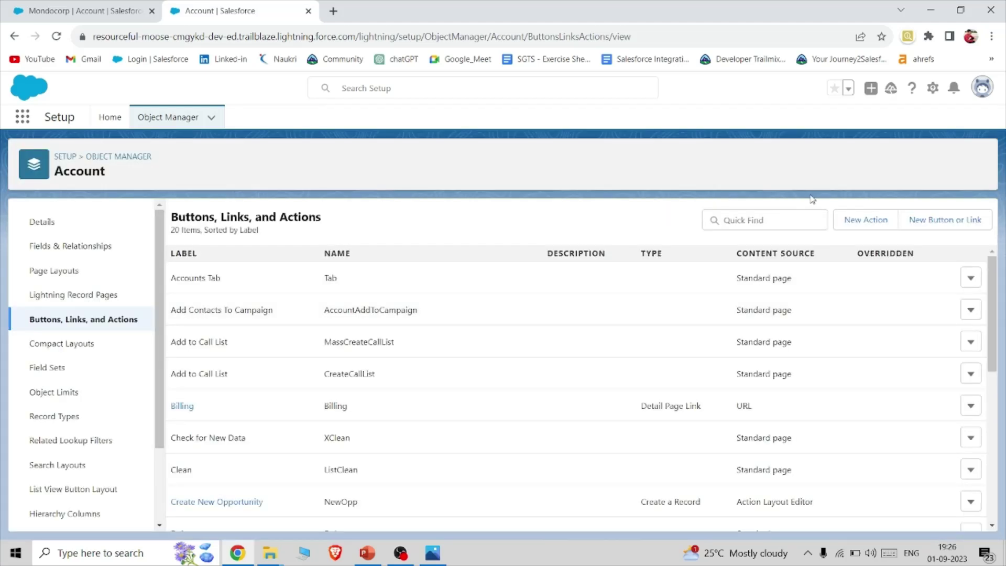
left_click(860, 219)
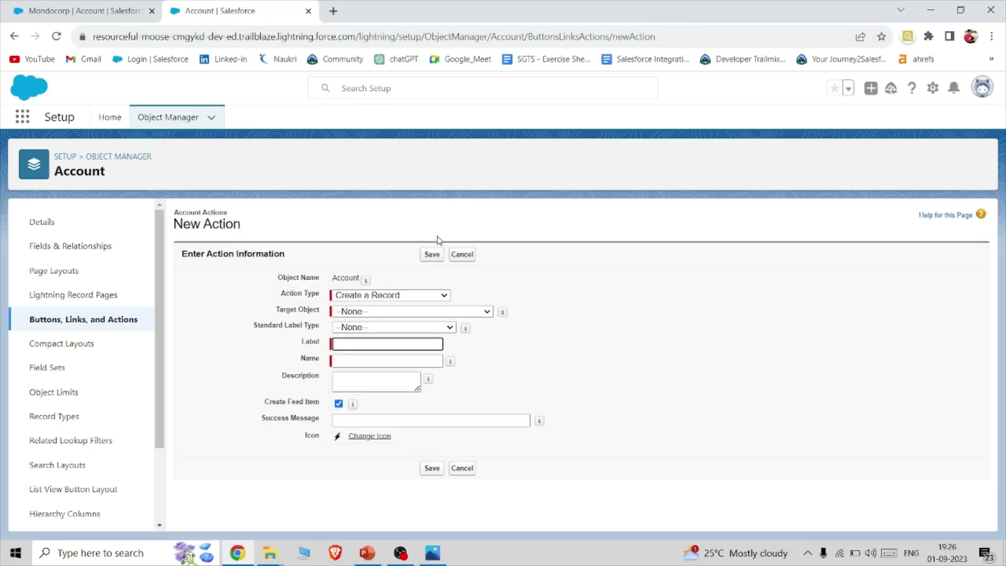
Step: Keep Create a Record as the action type and set the target object to Opportunity
left_click(440, 297)
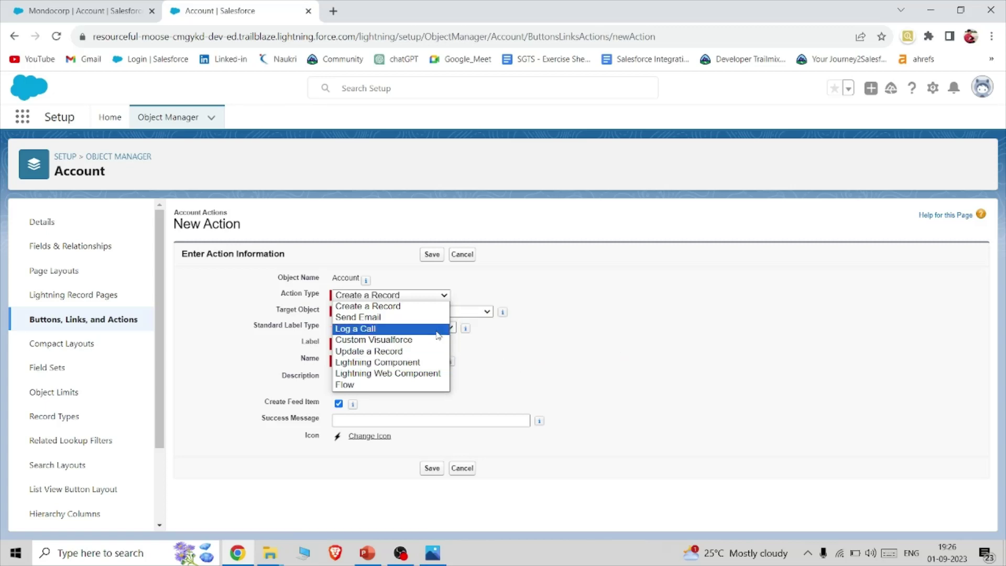
left_click(405, 307)
left_click(405, 311)
left_click(405, 311)
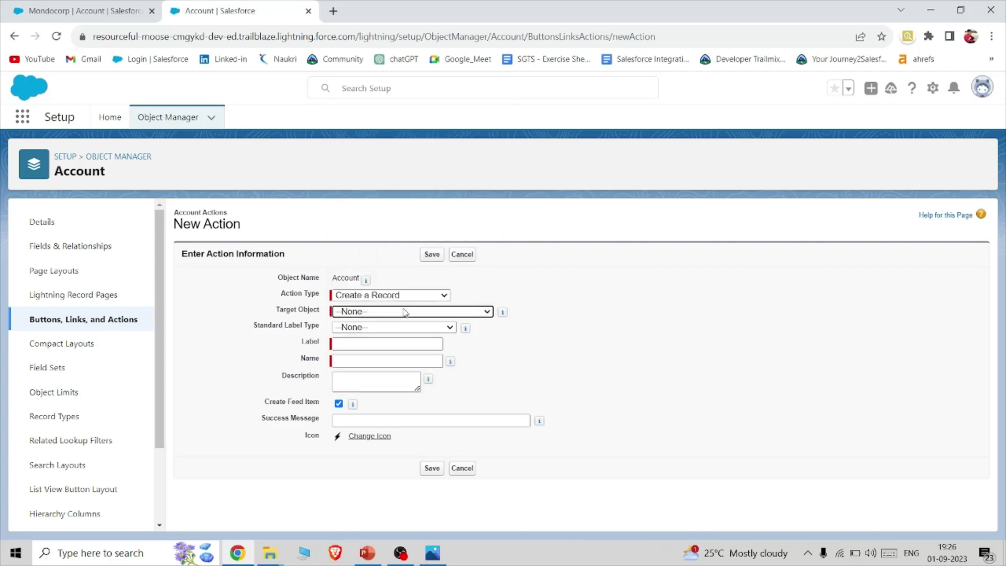
left_click(405, 310)
scroll(392, 308, "down", 1)
key("o")
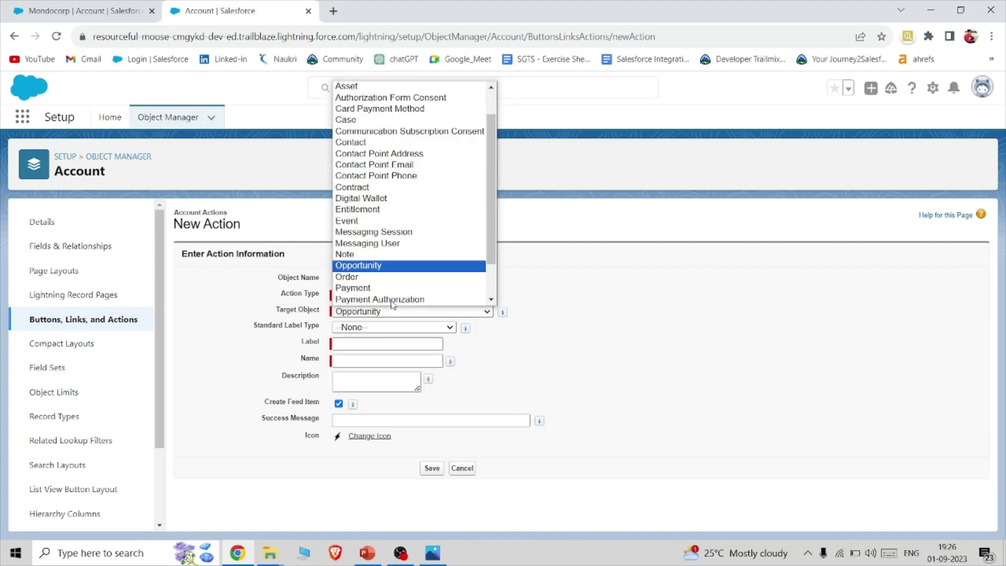
key("Return")
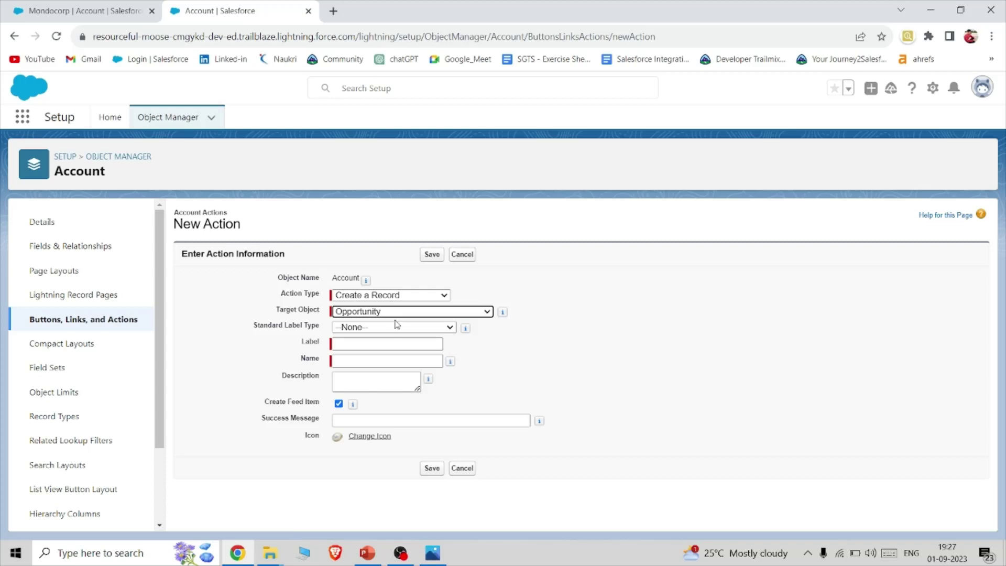
Step: Choose Create New [Record] label type, name it Newopppp, add a success message, and save
left_click(395, 326)
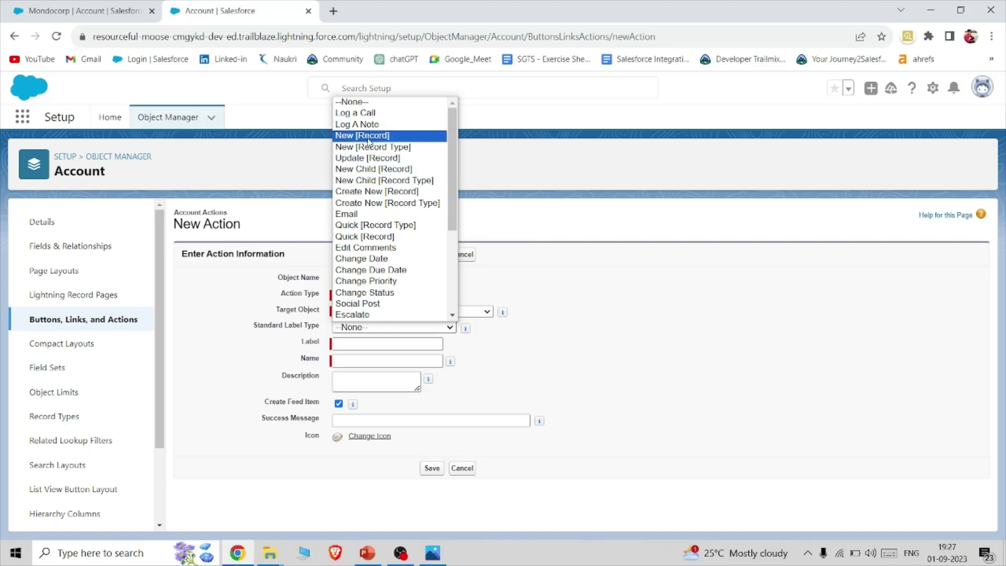
left_click(373, 191)
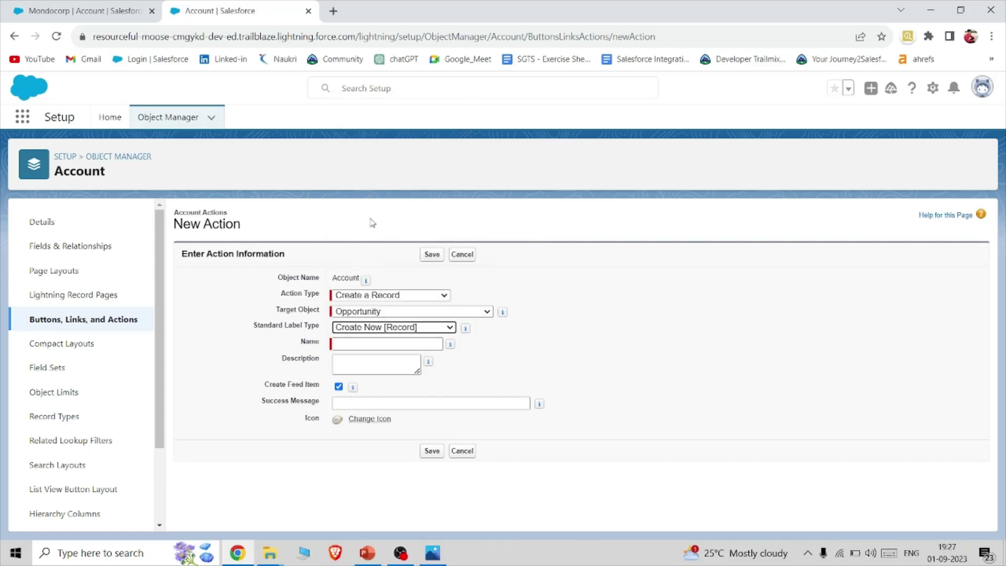
left_click(382, 344)
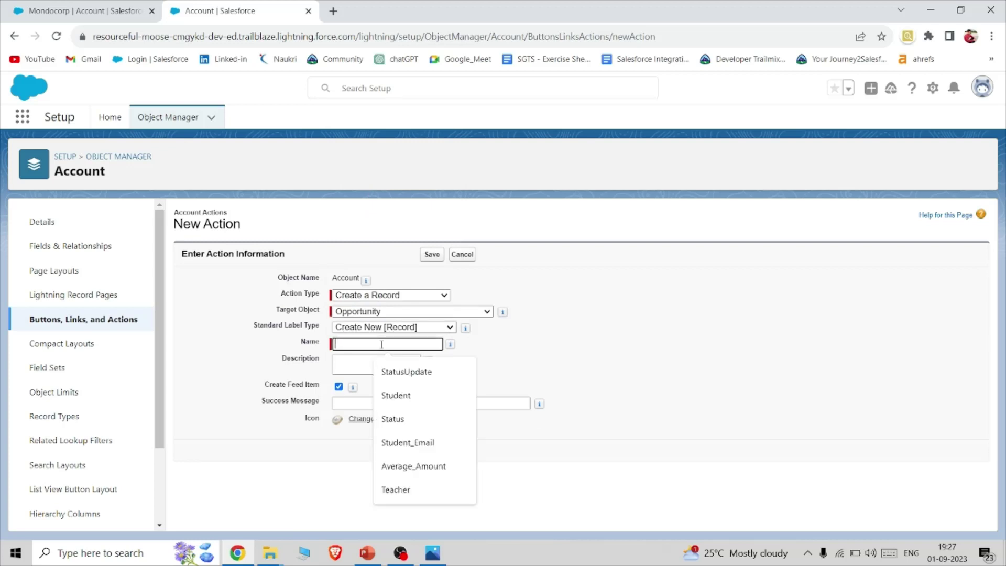
type("New")
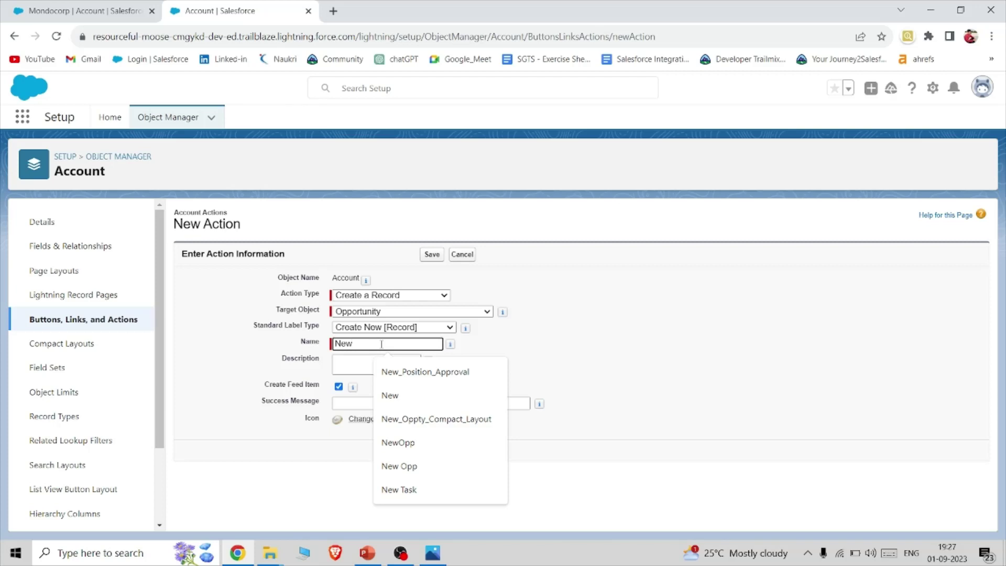
type("opppp")
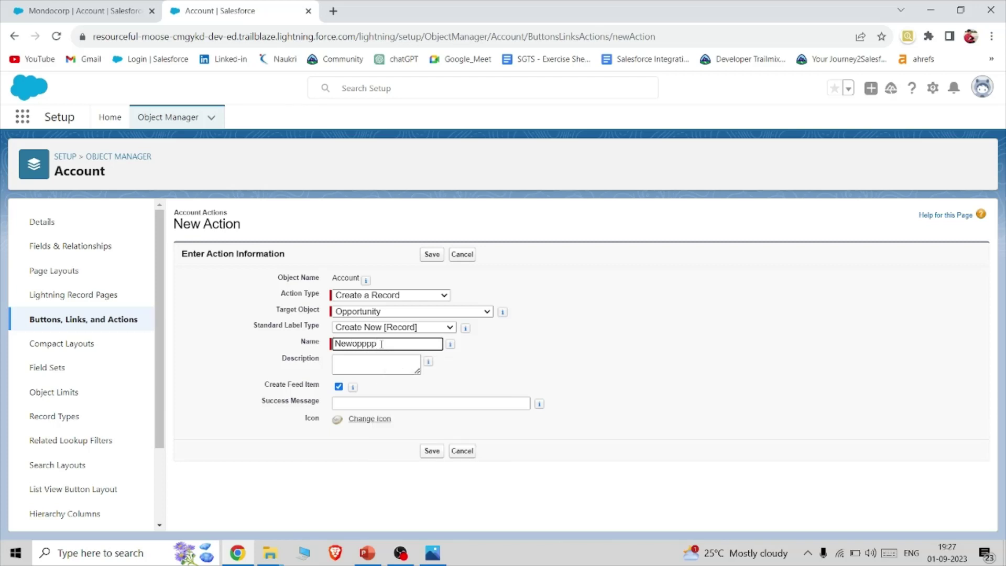
left_click(393, 401)
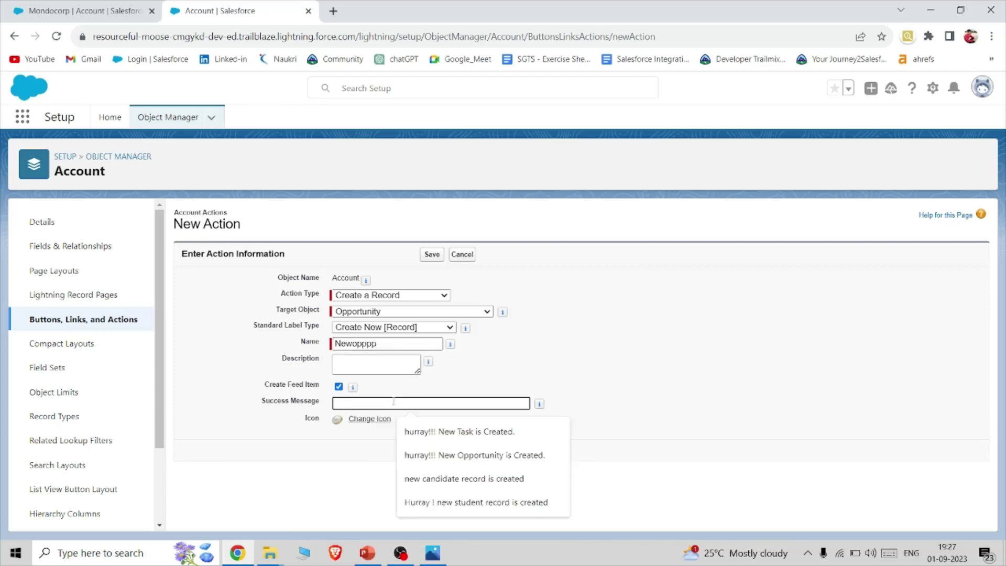
left_click(425, 455)
left_click(433, 451)
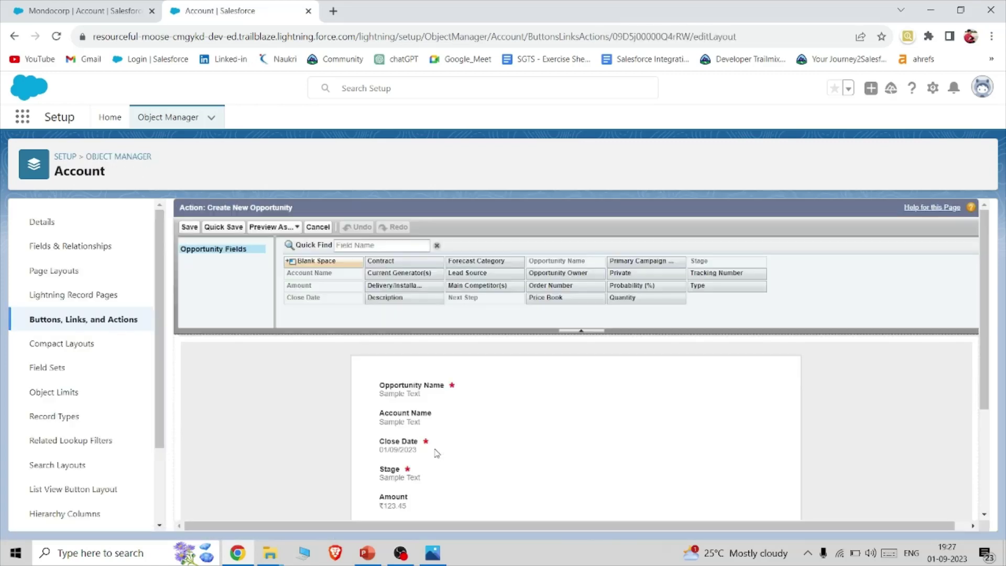
Step: Save the Create New Opportunity action layout without changes to reach its detail page
scroll(437, 453, "down", 2)
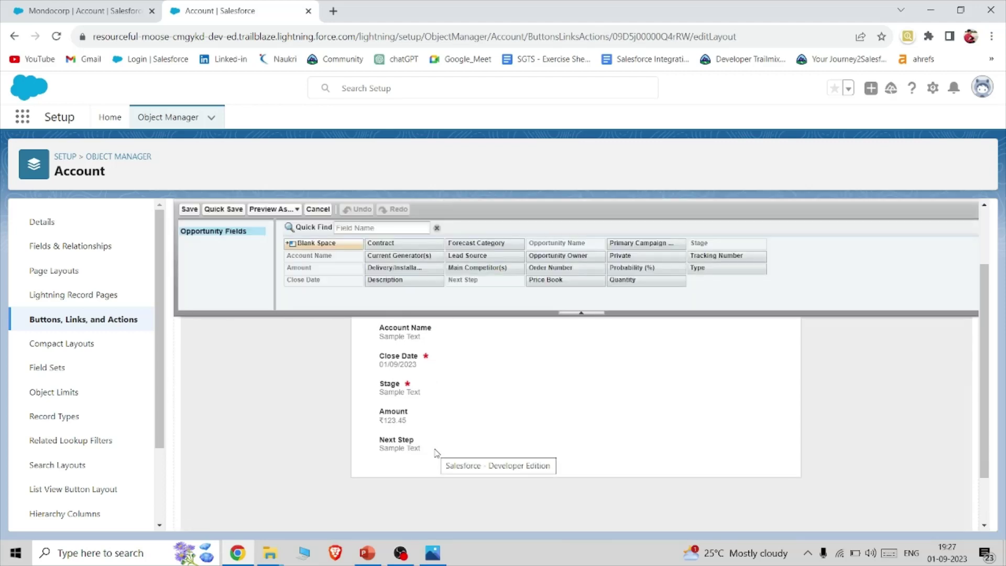
scroll(437, 453, "up", 1)
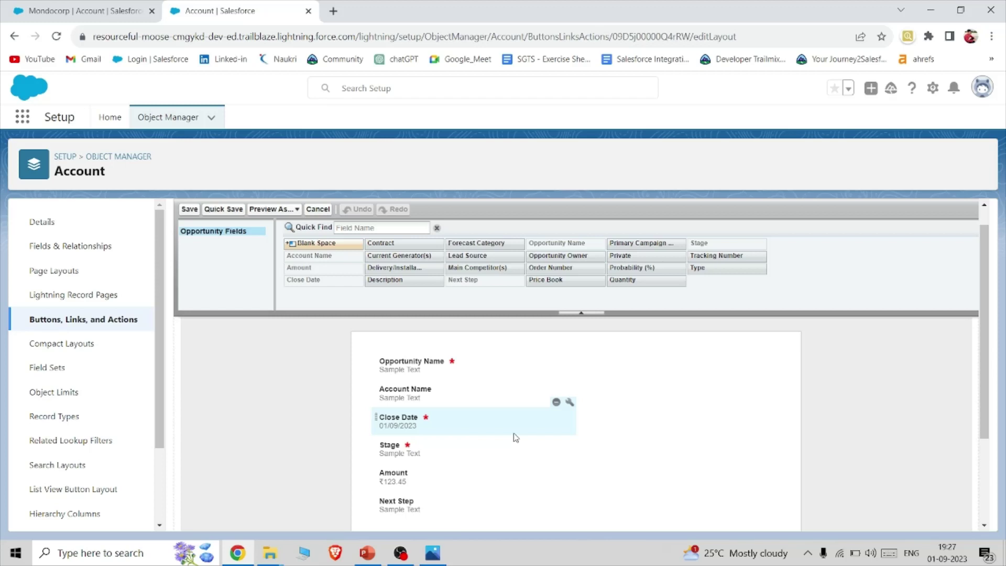
scroll(516, 438, "down", 1)
scroll(516, 438, "up", 2)
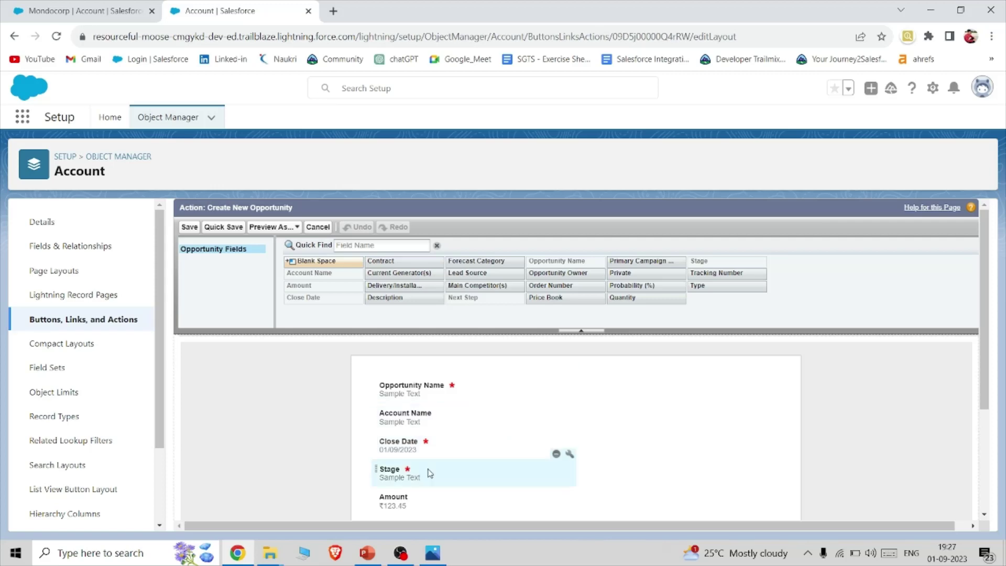
scroll(481, 420, "down", 2)
mouse_move(404, 393)
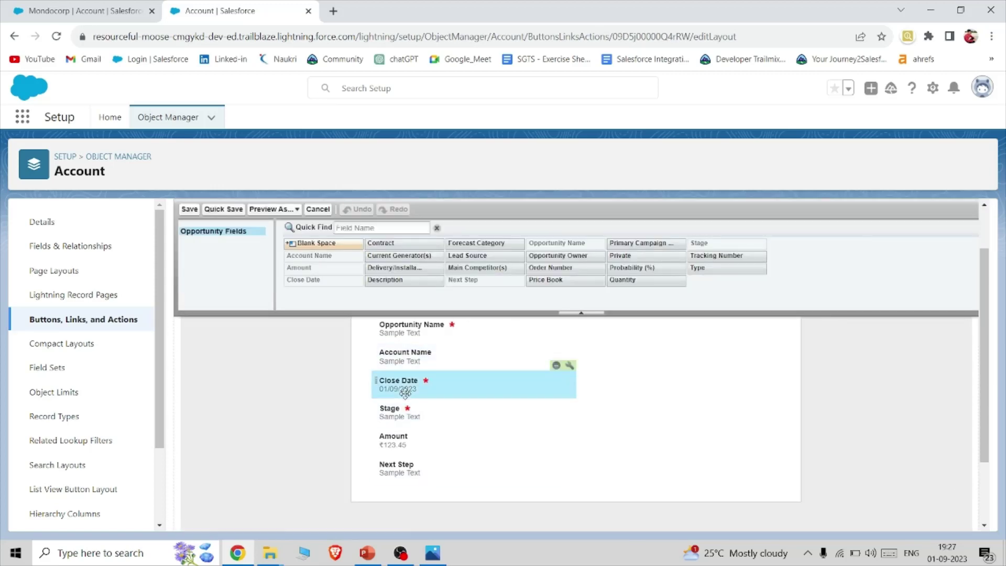
scroll(405, 393, "up", 2)
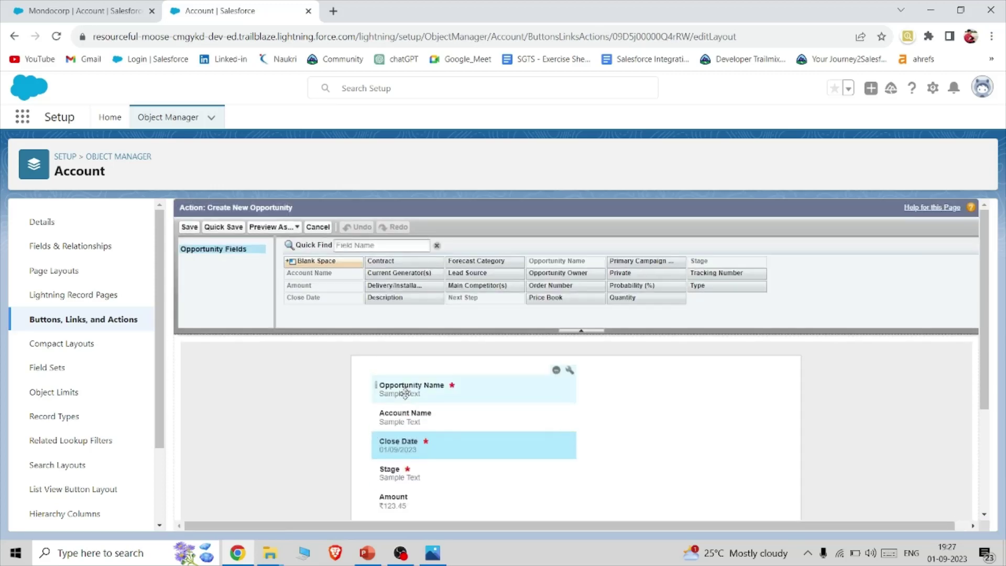
left_click(190, 228)
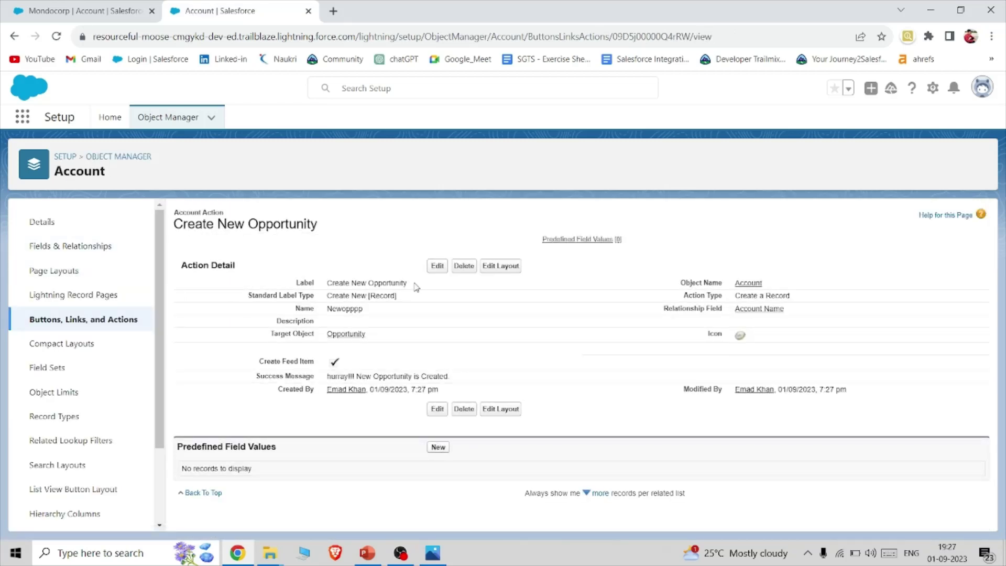
Step: From Account Page Layouts, open Account Layout for editing
mouse_move(414, 283)
left_mouse_down()
mouse_move(328, 283)
mouse_move(417, 291)
left_mouse_up()
left_click(330, 283)
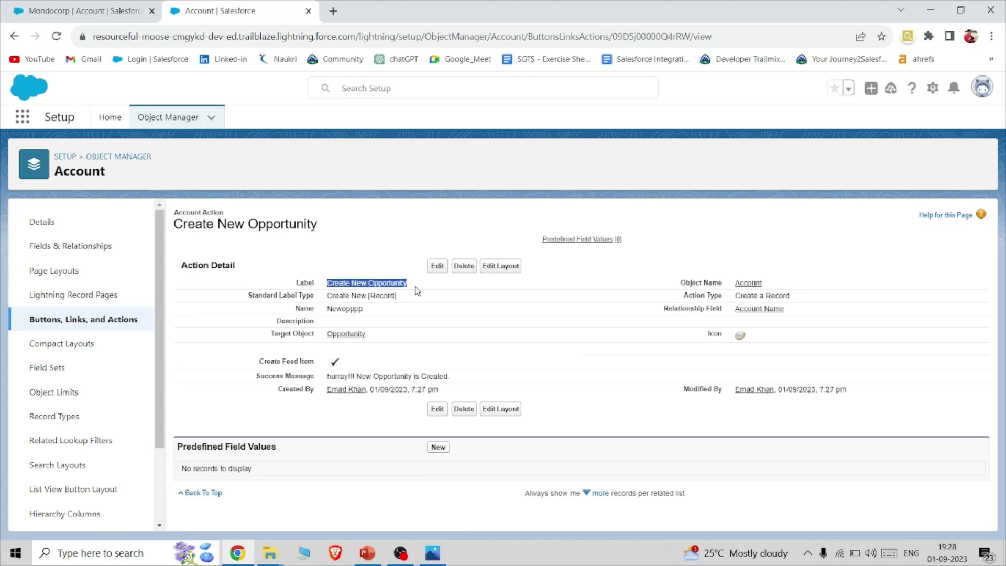
left_click(65, 271)
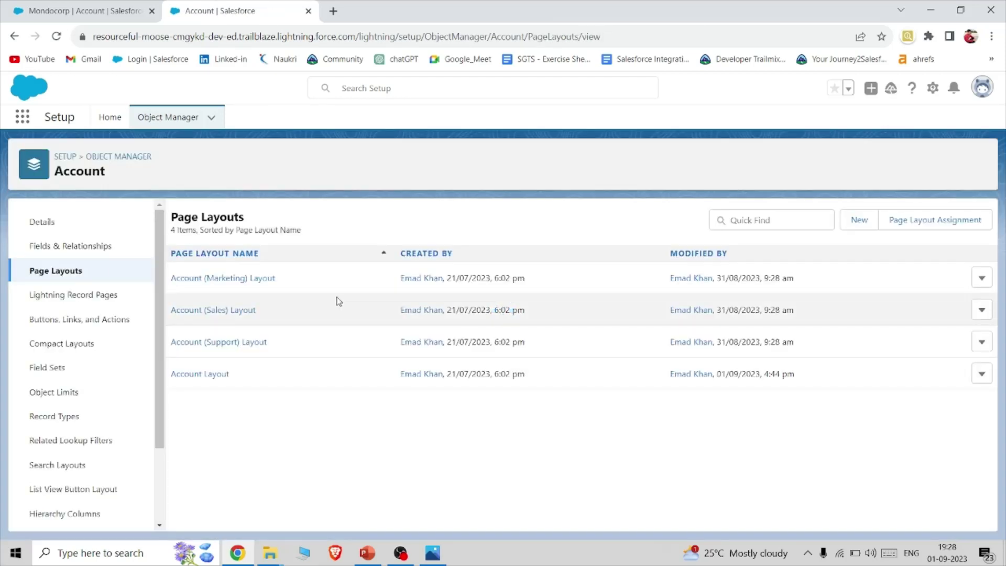
left_click(982, 374)
left_click(939, 402)
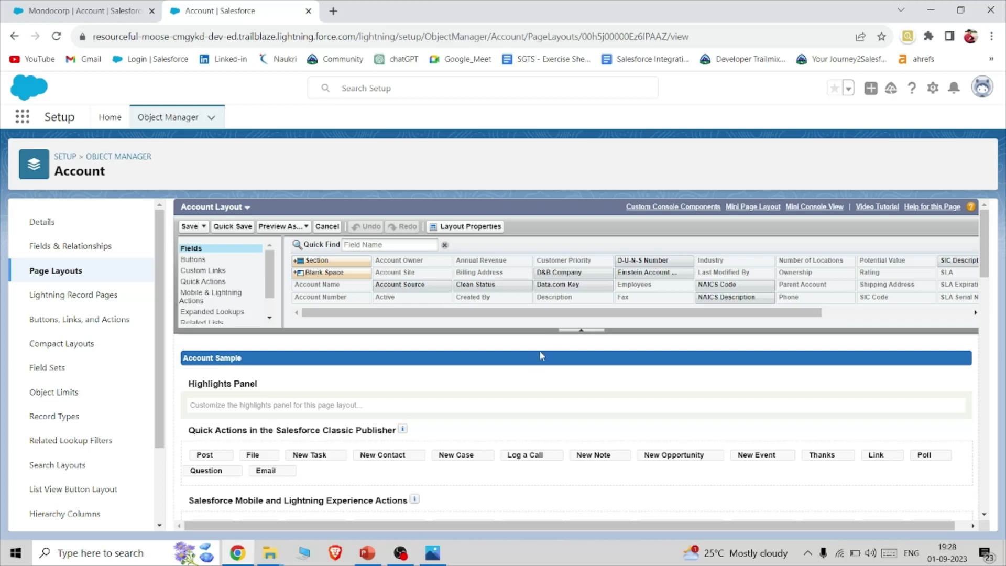
Step: Add Create New Opportunity after View Website in Mobile and Lightning Experience Actions and save
left_click(234, 298)
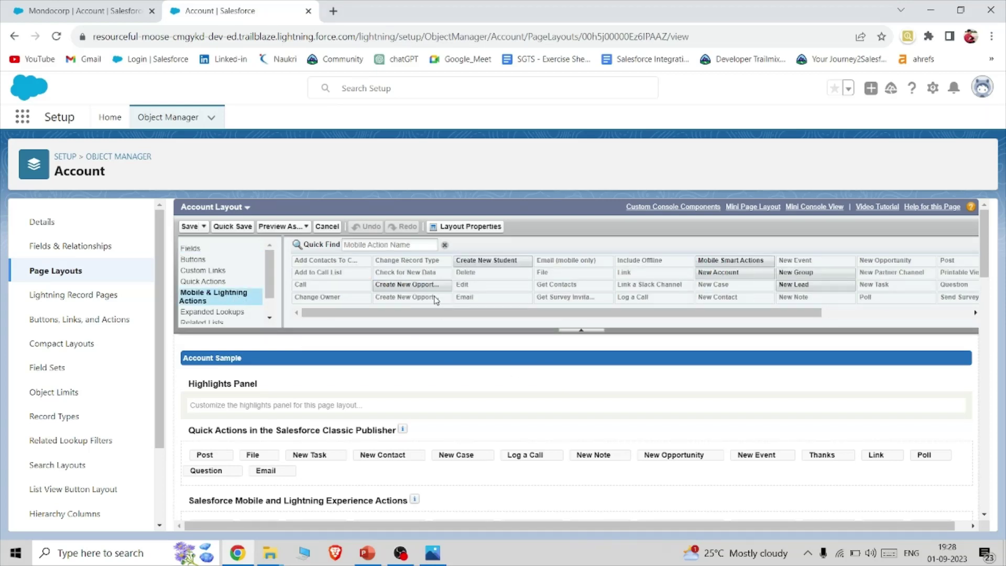
scroll(427, 284, "down", 2)
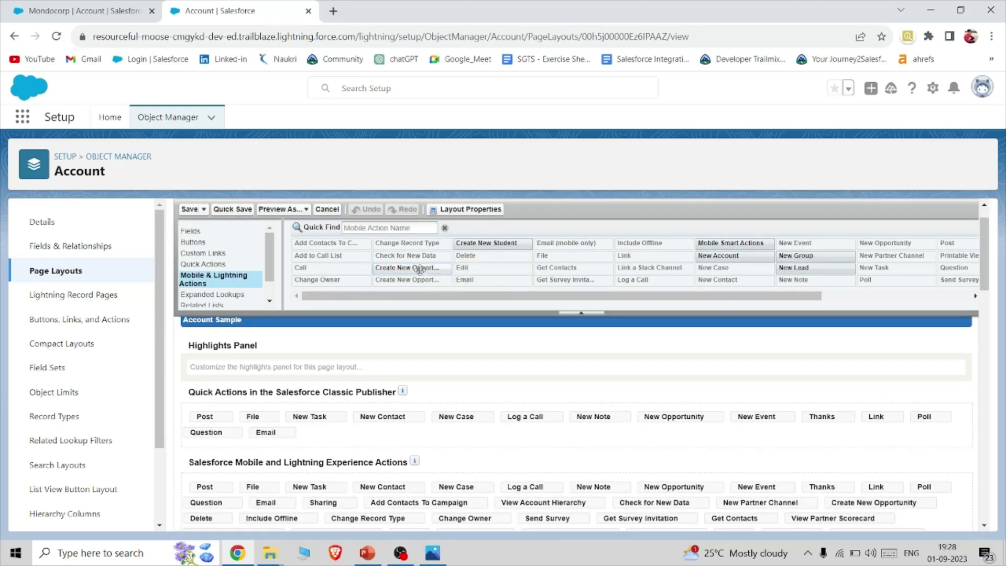
mouse_move(419, 268)
left_mouse_down()
mouse_move(377, 468)
mouse_move(346, 499)
left_mouse_up()
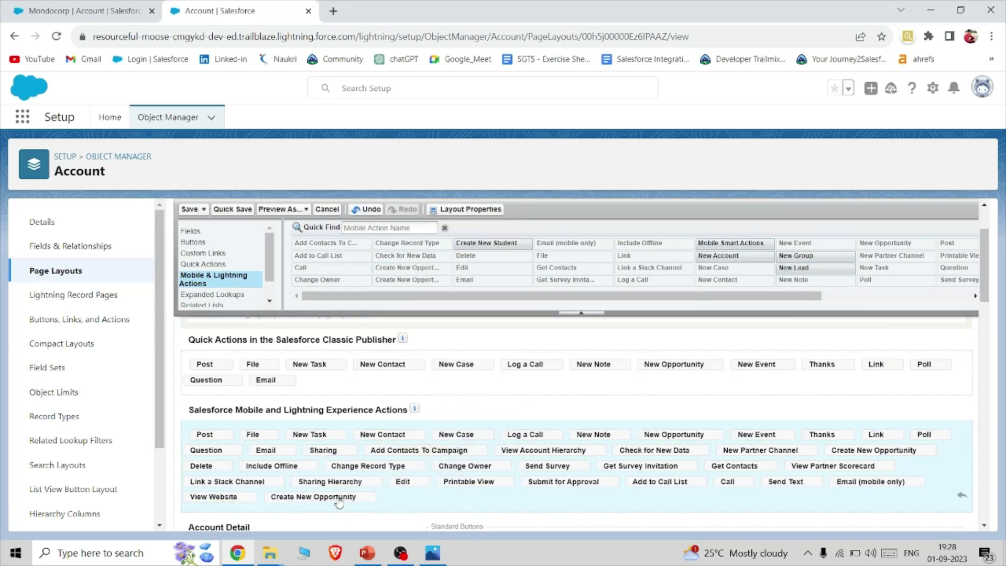
left_click(187, 210)
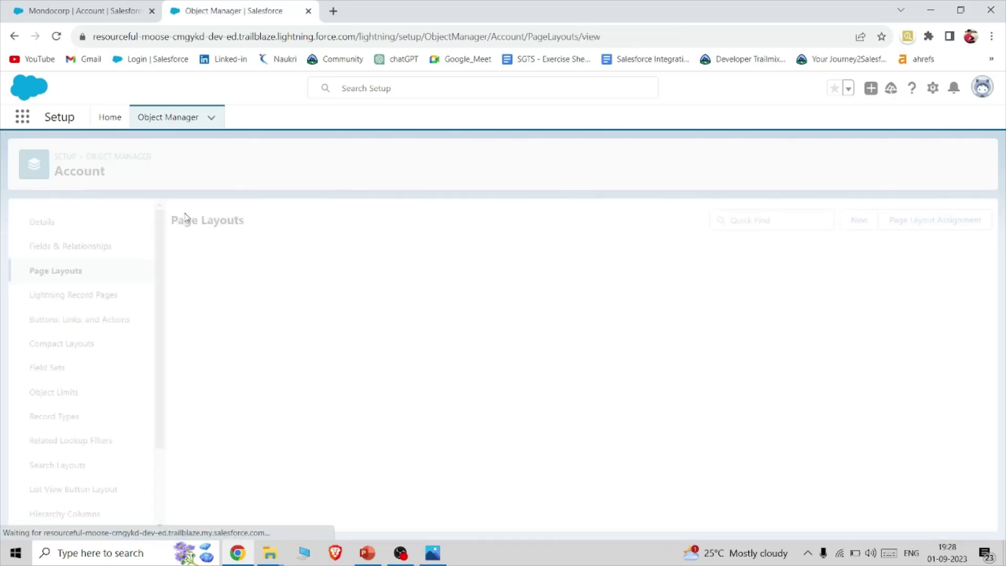
Step: Reload the Mondocorp account and expand its extra actions to confirm Create New Opportunity appears
left_click(97, 4)
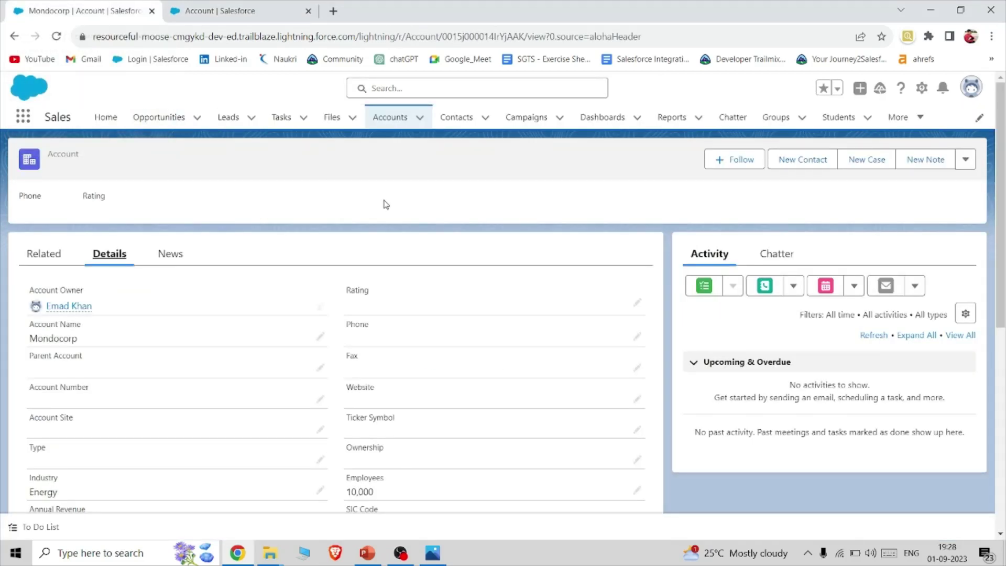
key("F5")
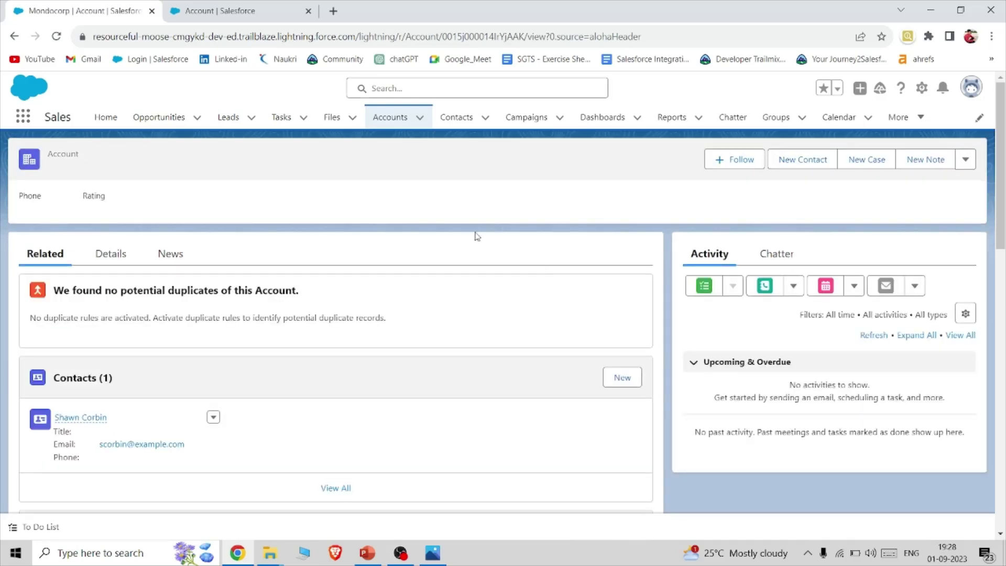
left_click(108, 255)
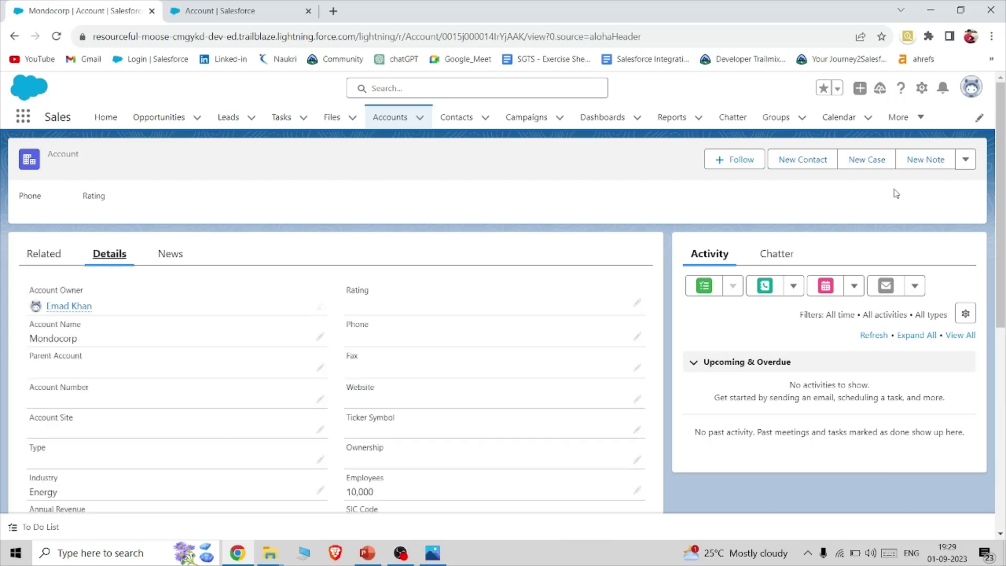
left_click(966, 160)
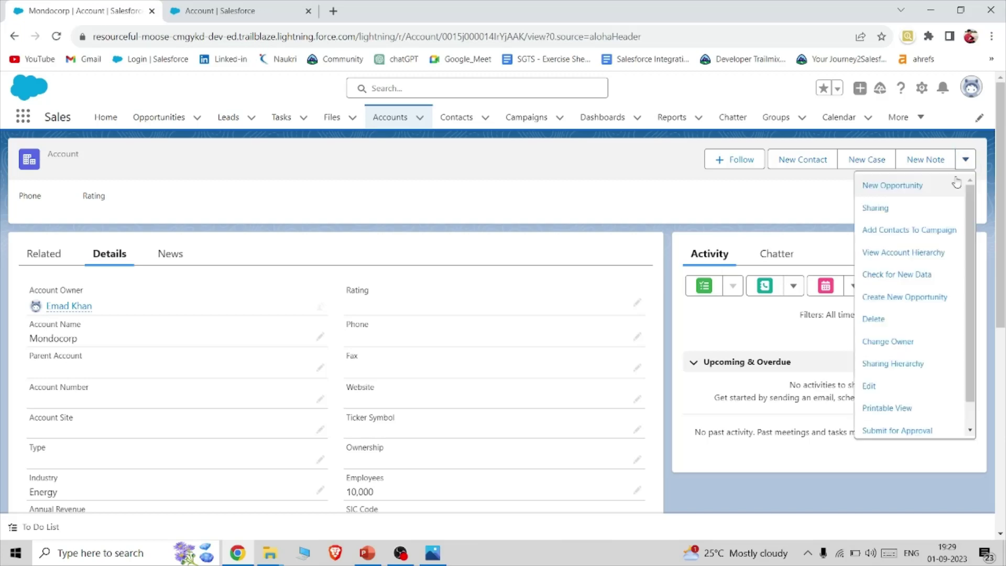
Step: Via Create New Opportunity, enter opportunity abcd, close 09/09/2023, stage Needs Analysis, amount 123
left_click(894, 297)
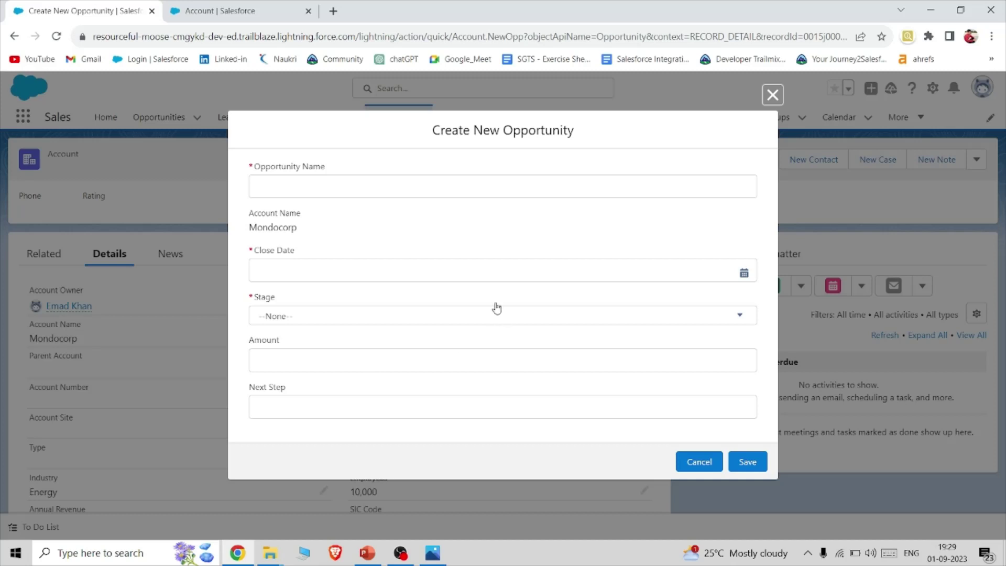
left_click(445, 193)
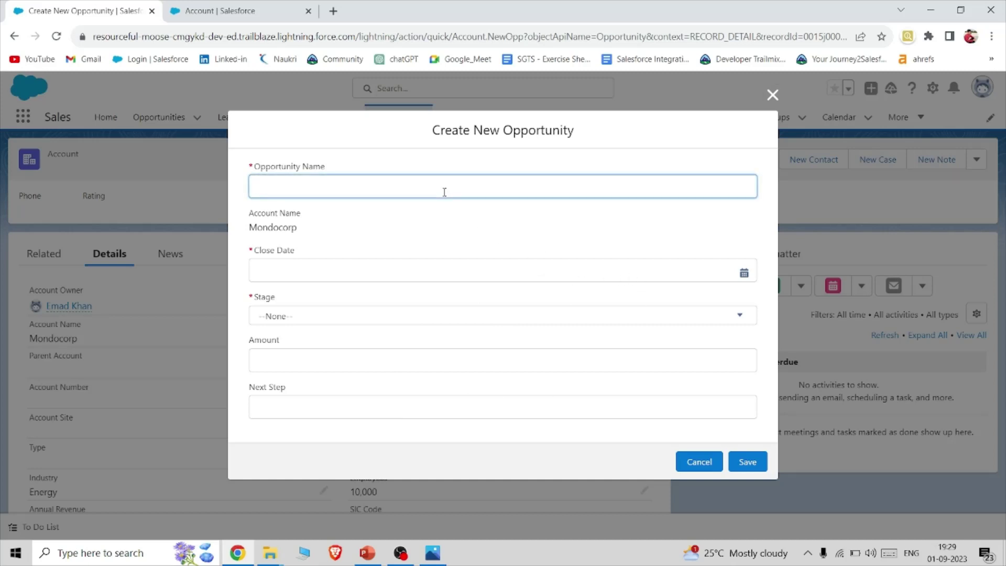
type("abcd")
left_click(422, 262)
left_click(420, 295)
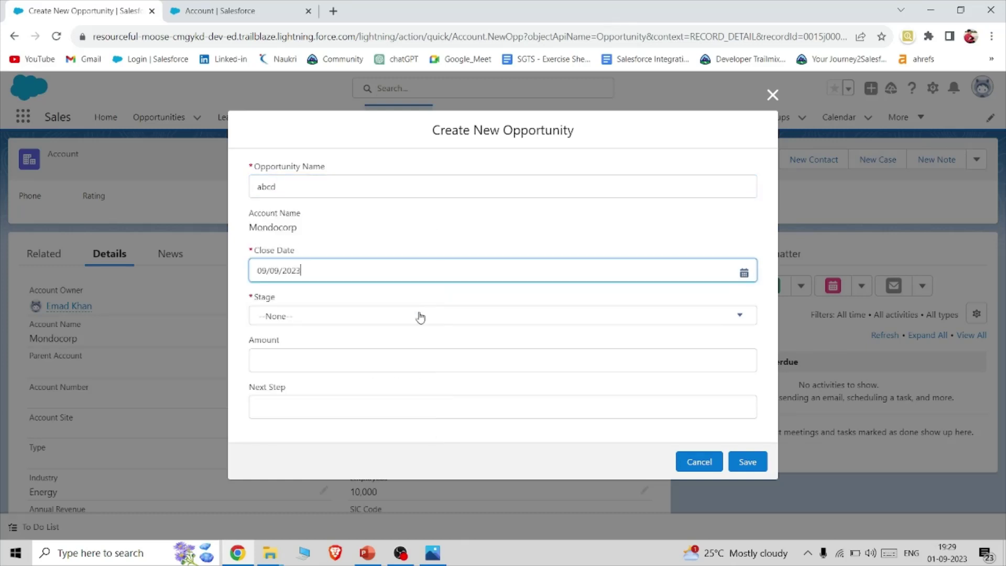
left_click(389, 319)
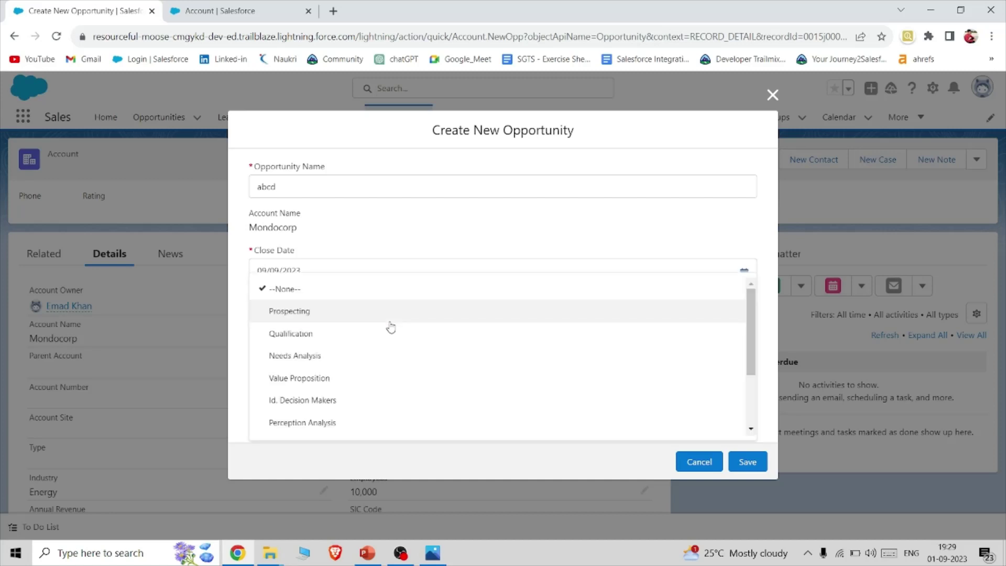
left_click(376, 359)
left_click(377, 360)
type("123")
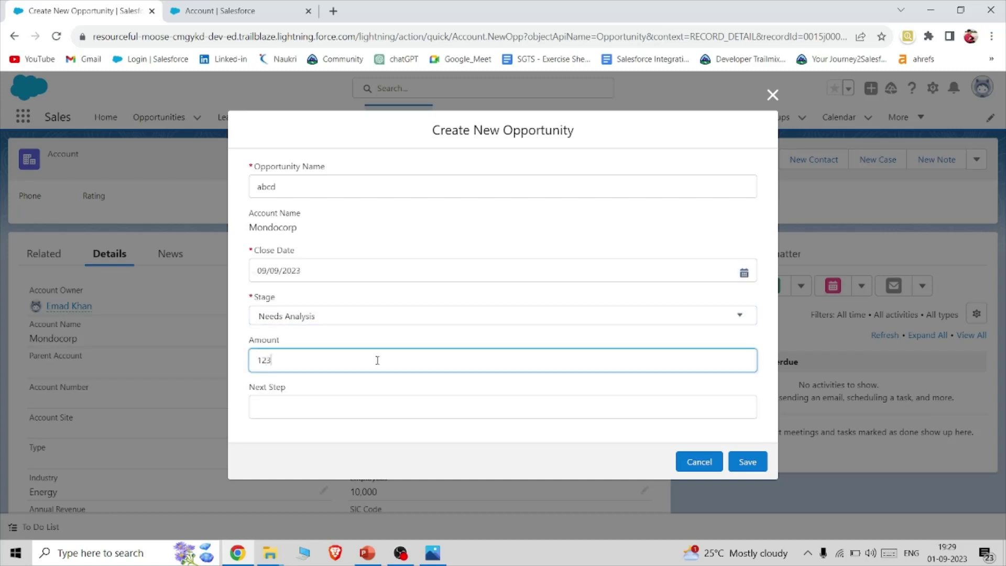
Step: Save the opportunity and open abcd from the Opportunities list
left_click(755, 467)
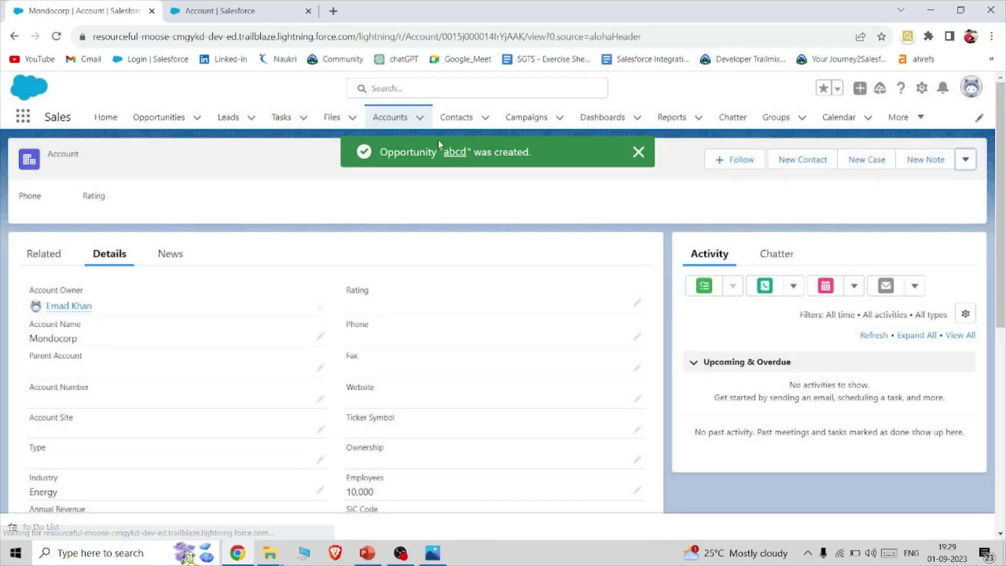
left_click(168, 122)
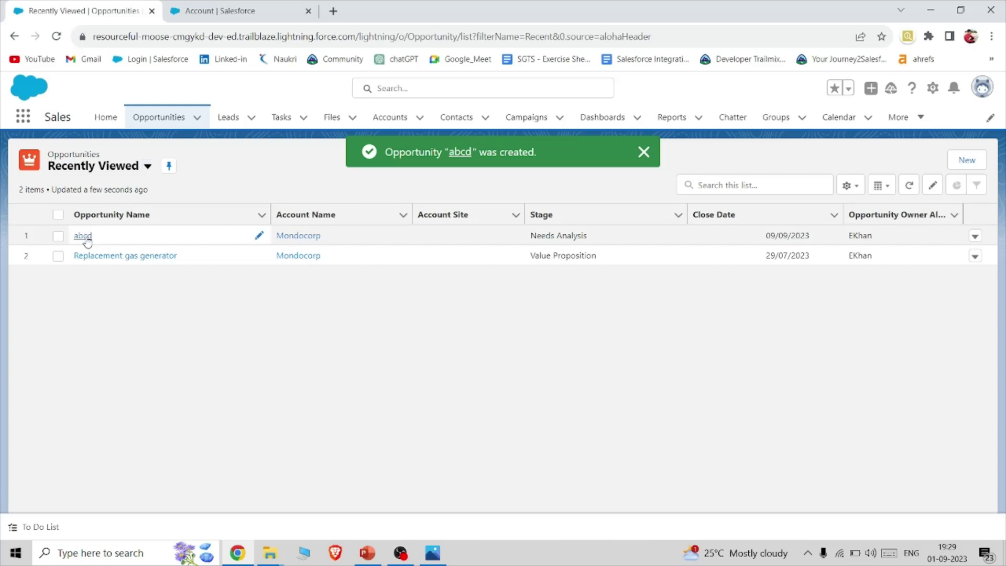
left_click(86, 237)
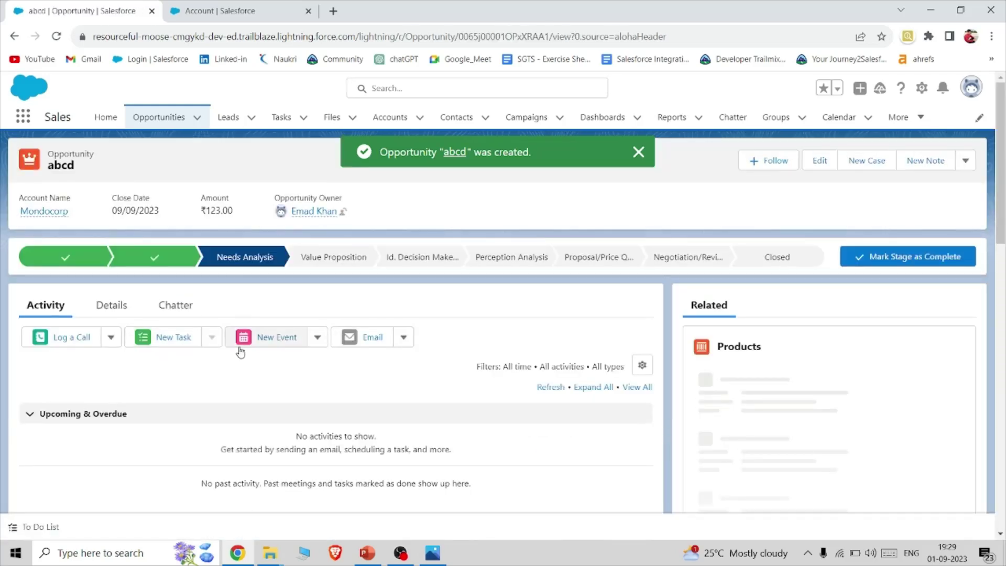
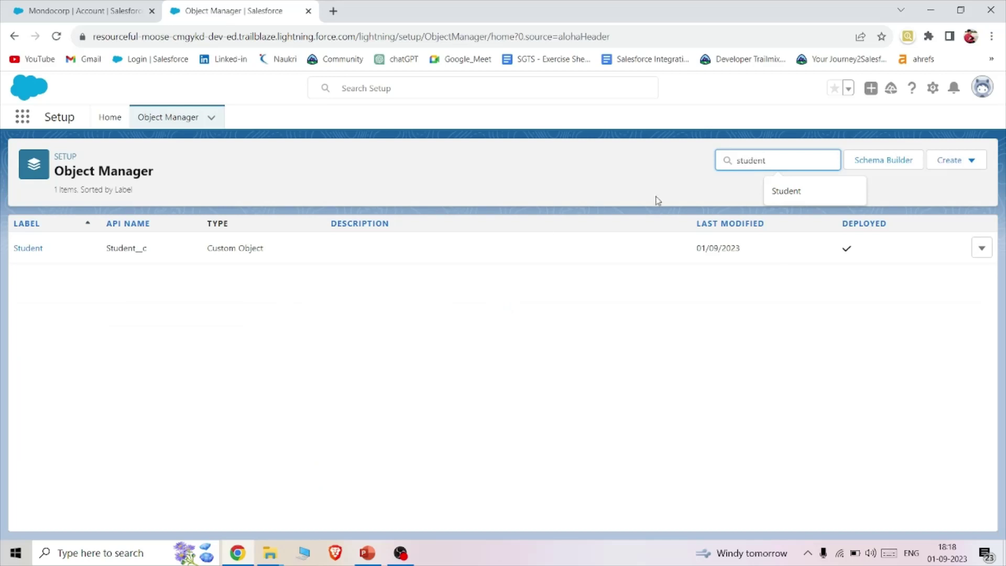
Step: Open the Student object and display its Page Layouts list
left_click(33, 250)
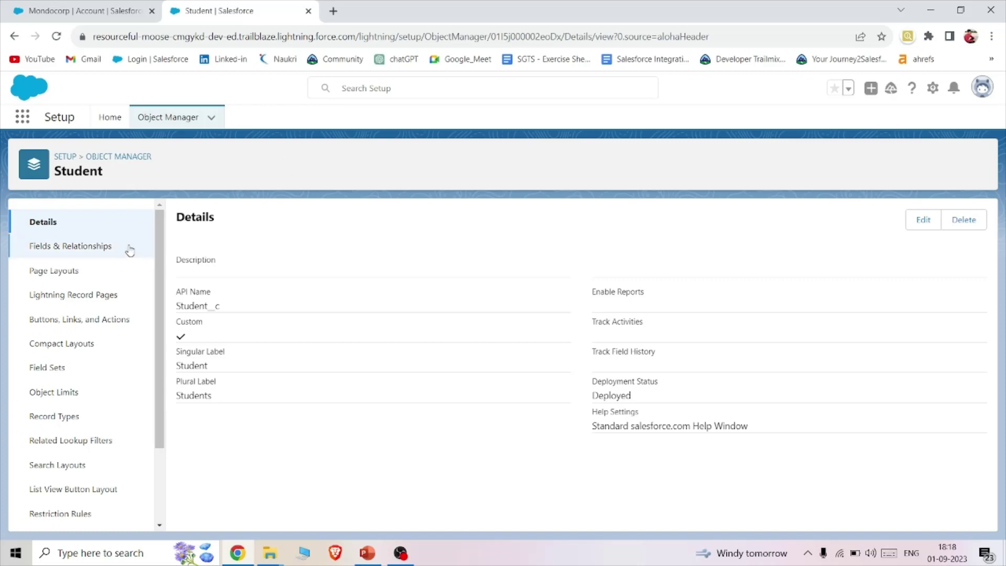
left_click(76, 270)
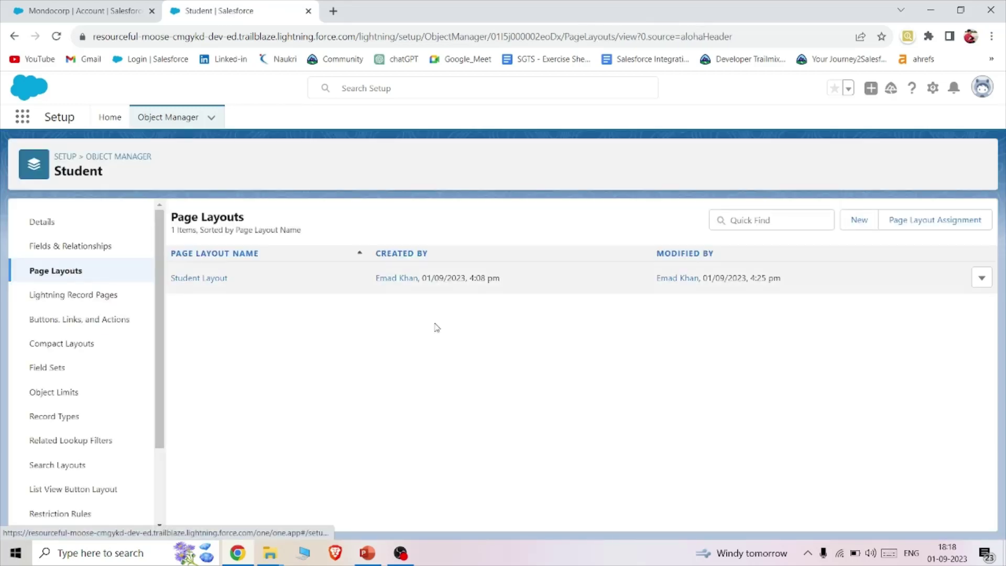
Step: Create a new layout named Fresher Page layout, cloned from Student Layout
left_click(859, 220)
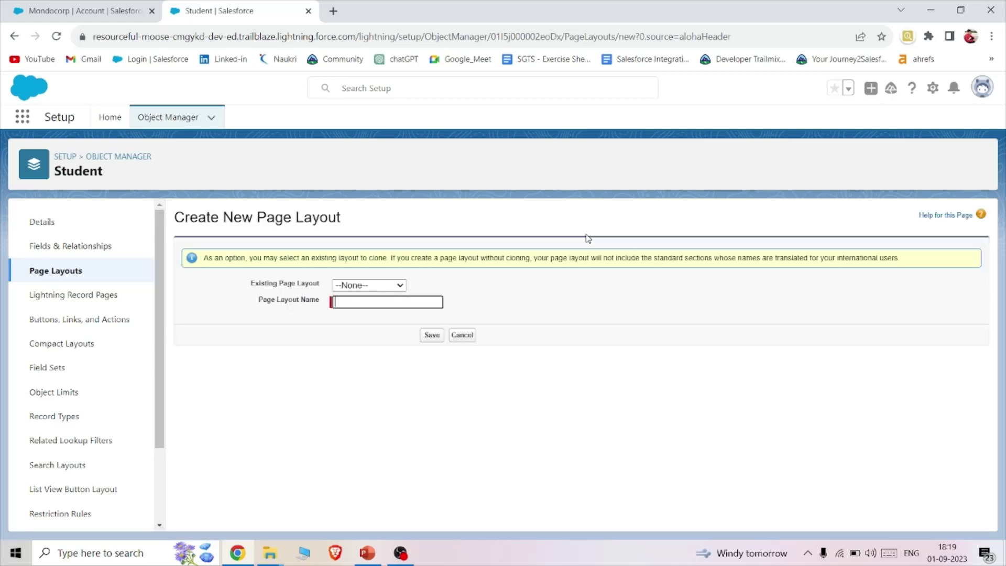
left_click(388, 289)
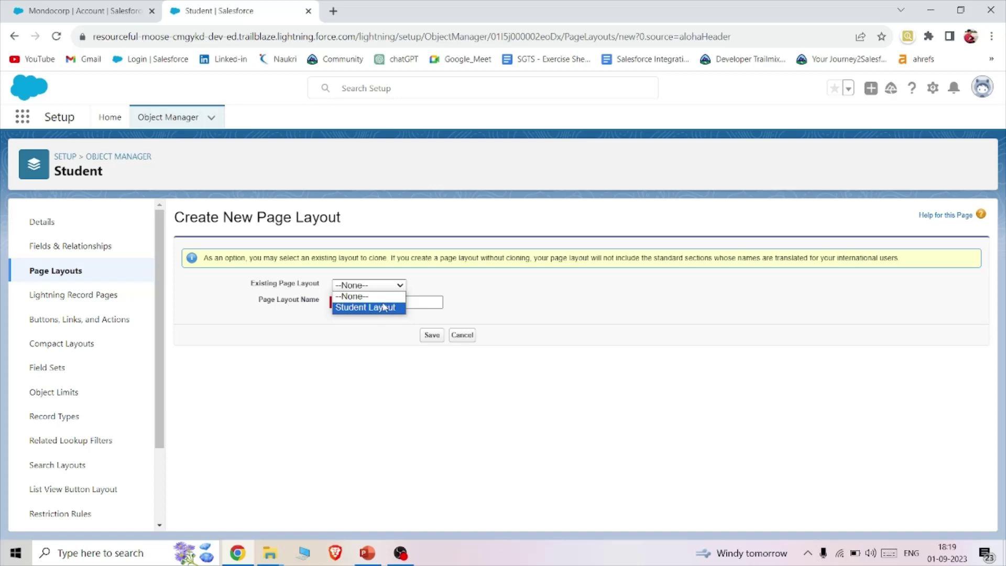
left_click(385, 308)
left_click(381, 303)
type("fres")
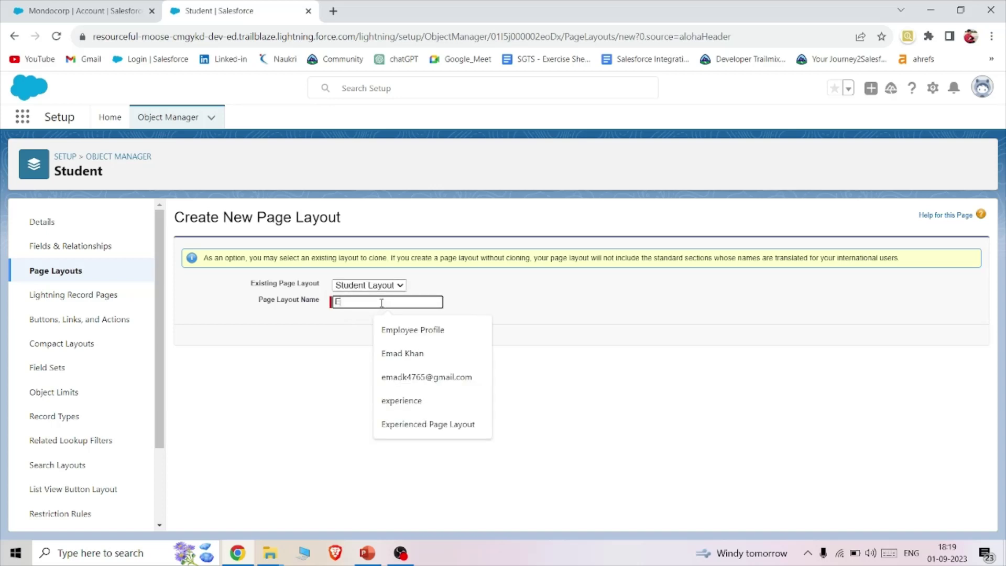
type("h")
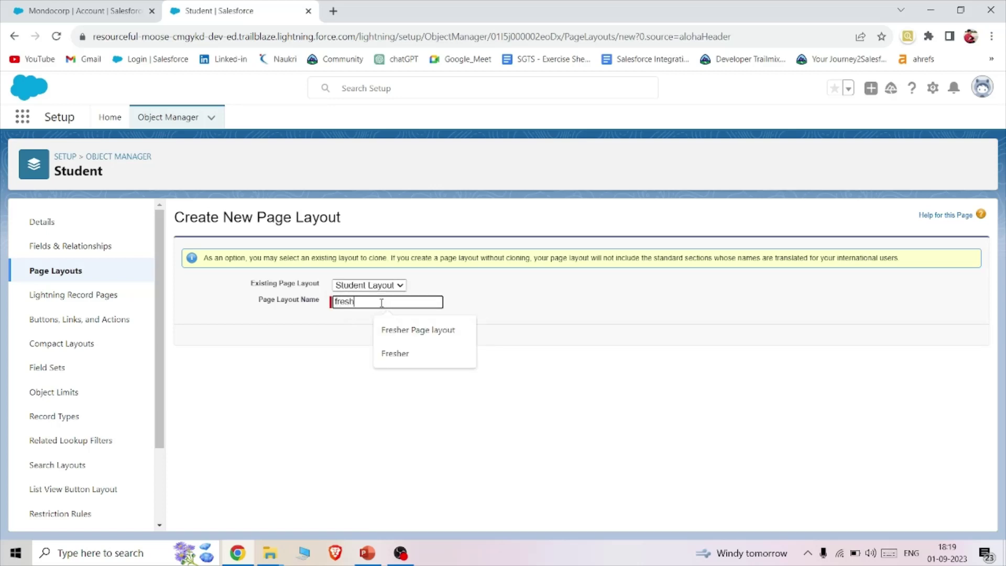
type("er Page layout")
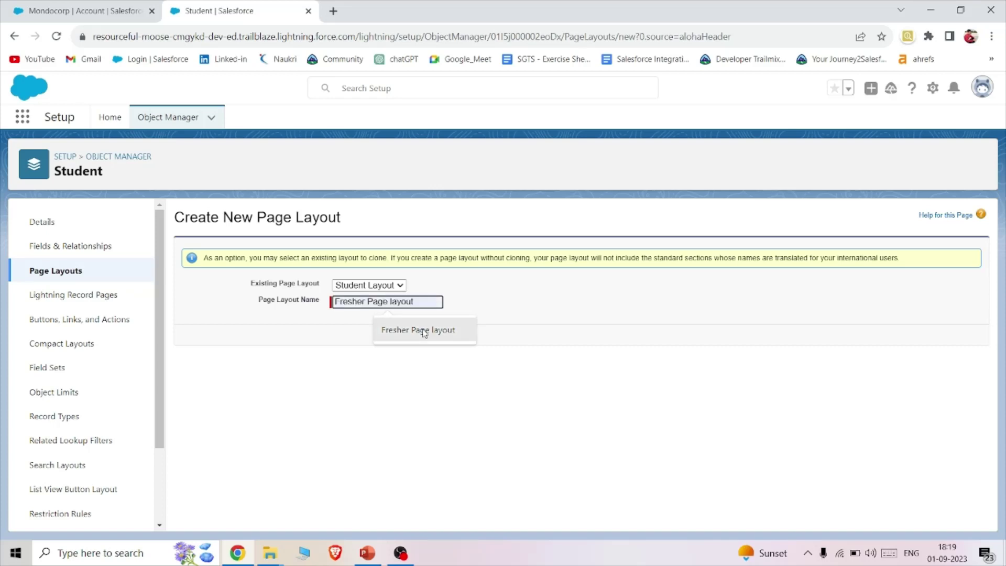
left_click(419, 329)
left_click(431, 340)
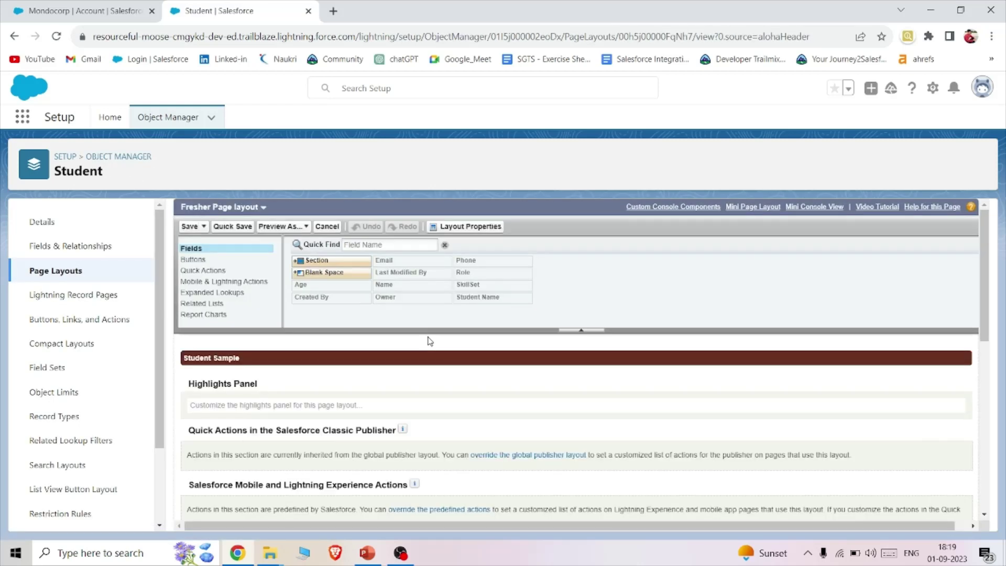
Step: Remove the SkillSet field from Personal Information and save Fresher Page layout
scroll(429, 341, "down", 3)
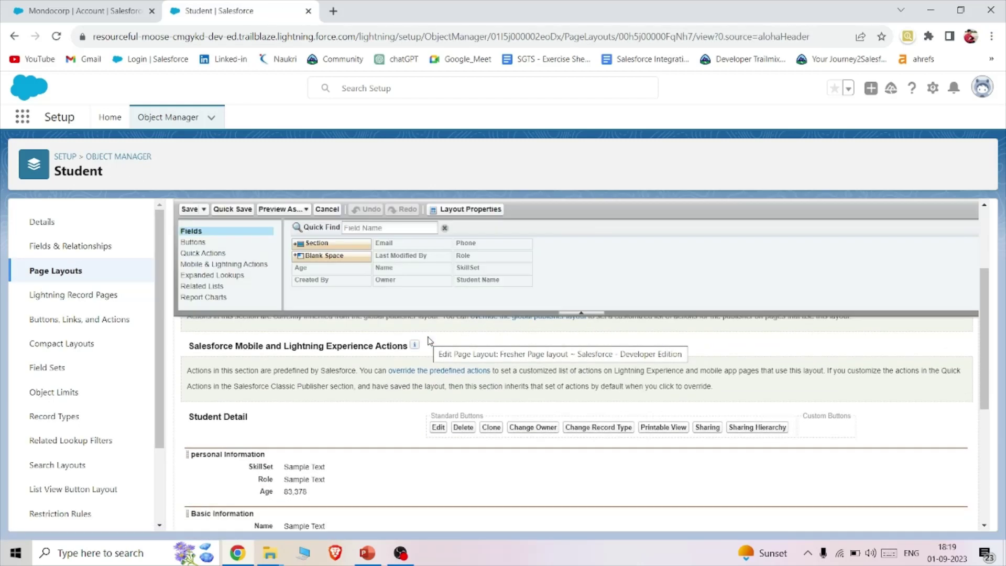
scroll(429, 341, "down", 3)
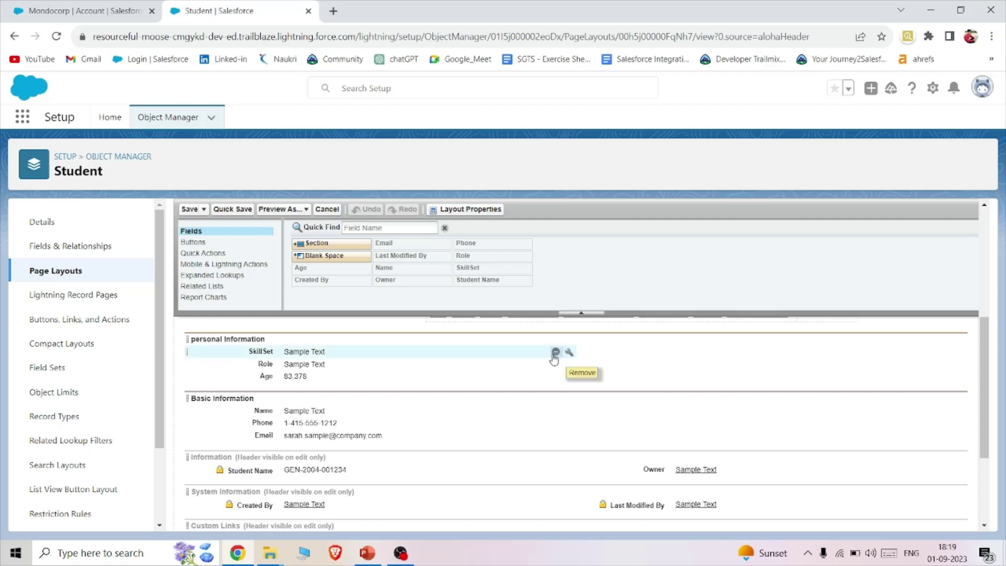
left_click(554, 354)
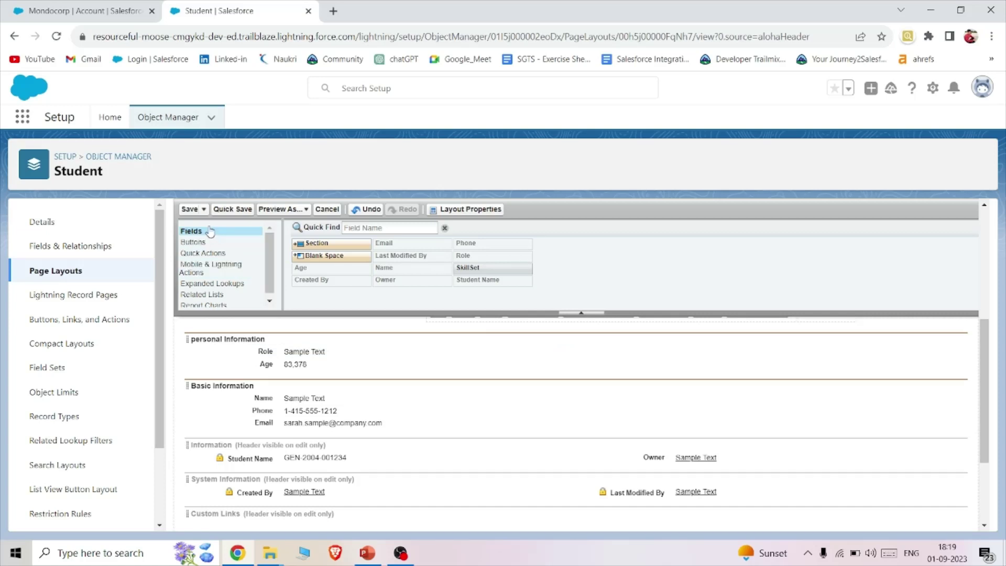
left_click(190, 210)
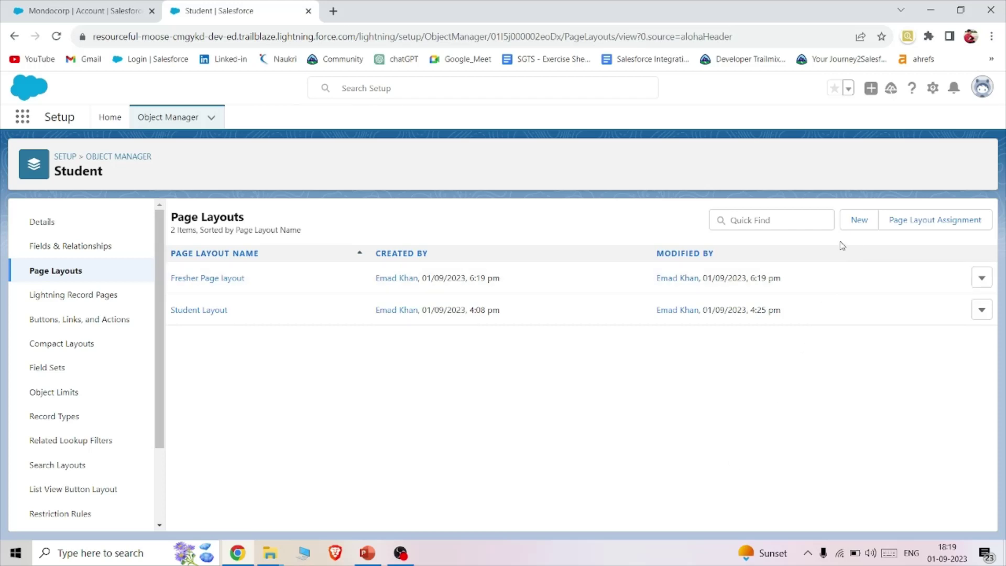
Step: Clone Student Layout as Experienced Page Layout and save it unchanged
left_click(858, 222)
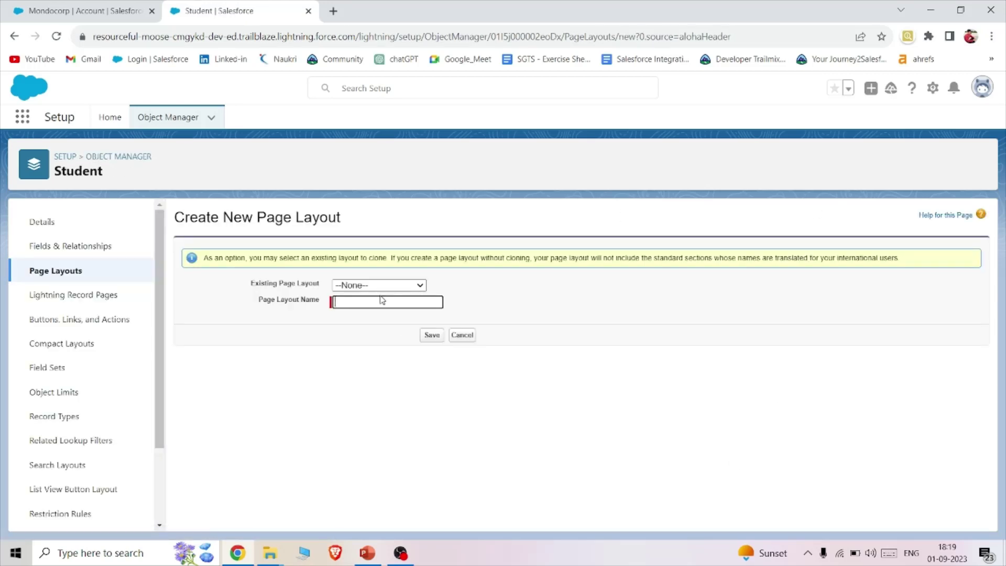
left_click(384, 286)
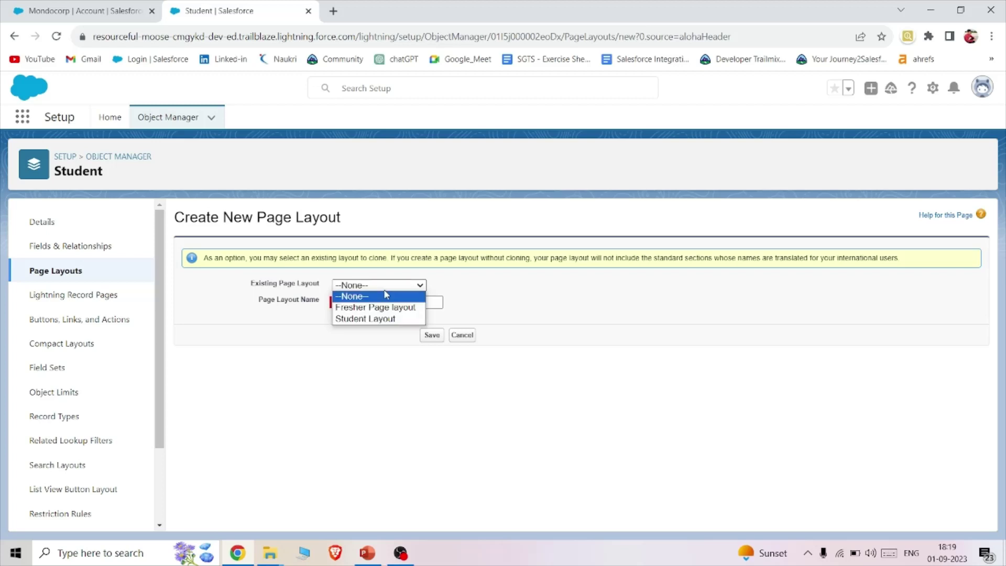
left_click(370, 318)
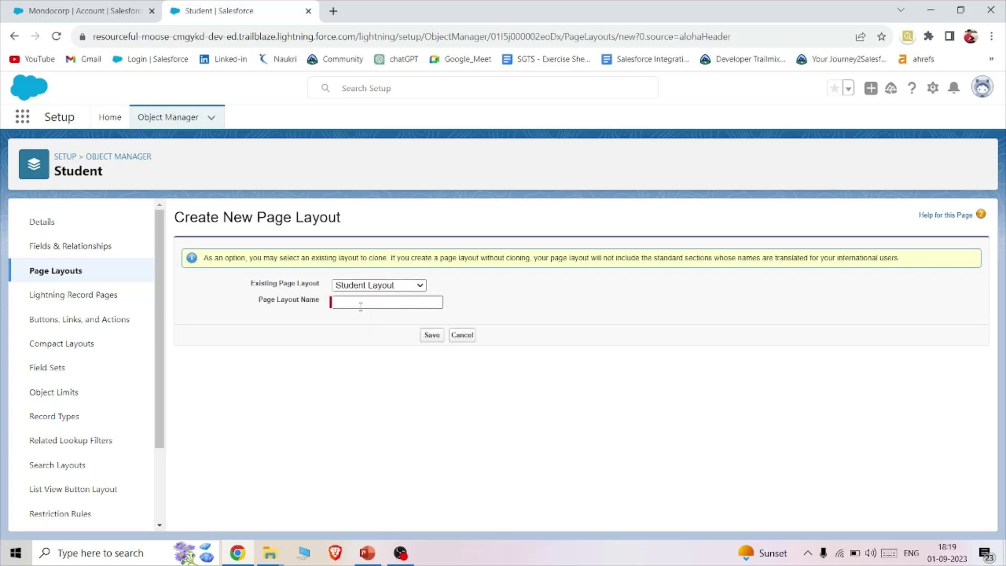
left_click(361, 303)
type("Experienced Page Layout")
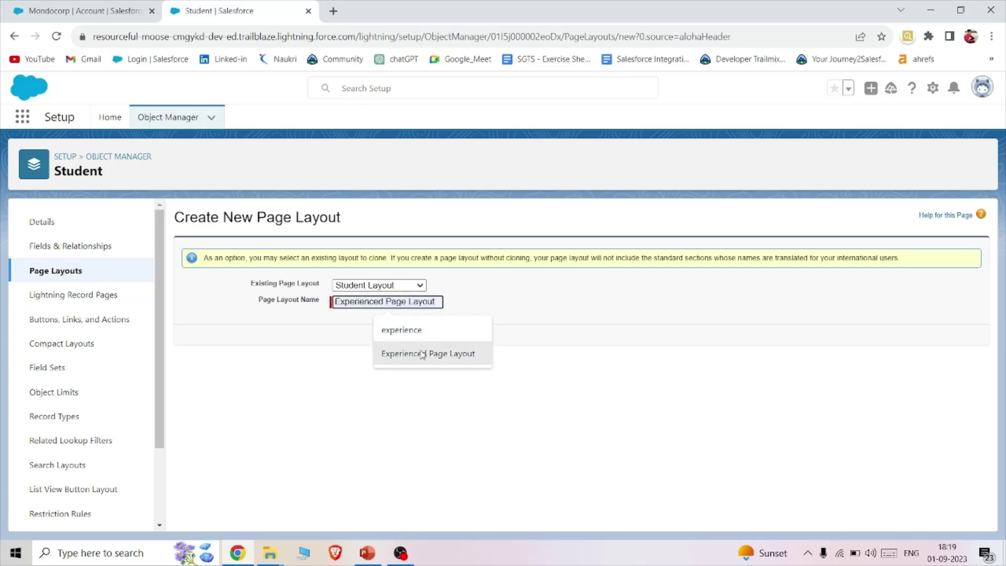
left_click(417, 352)
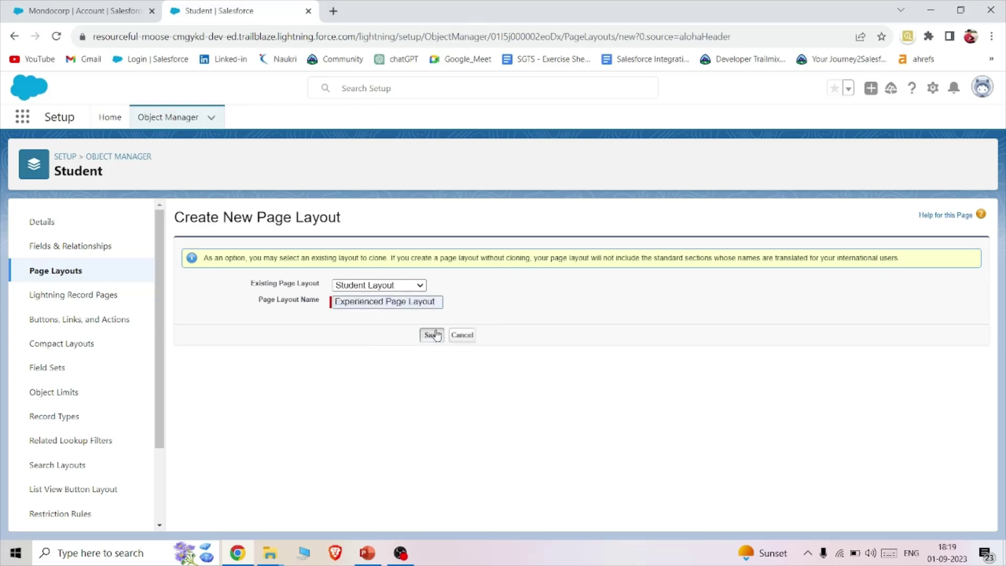
left_click(435, 335)
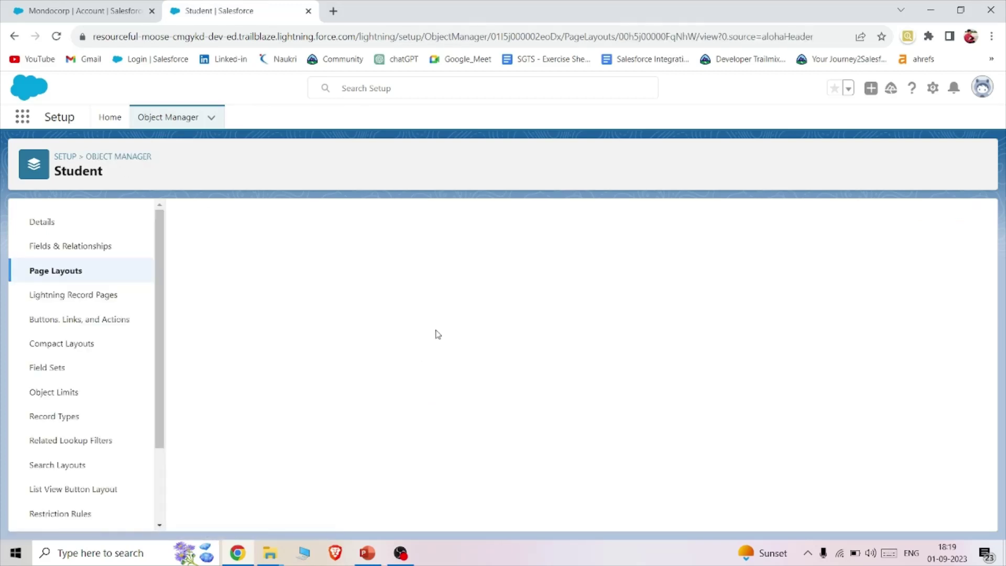
scroll(540, 362, "down", 5)
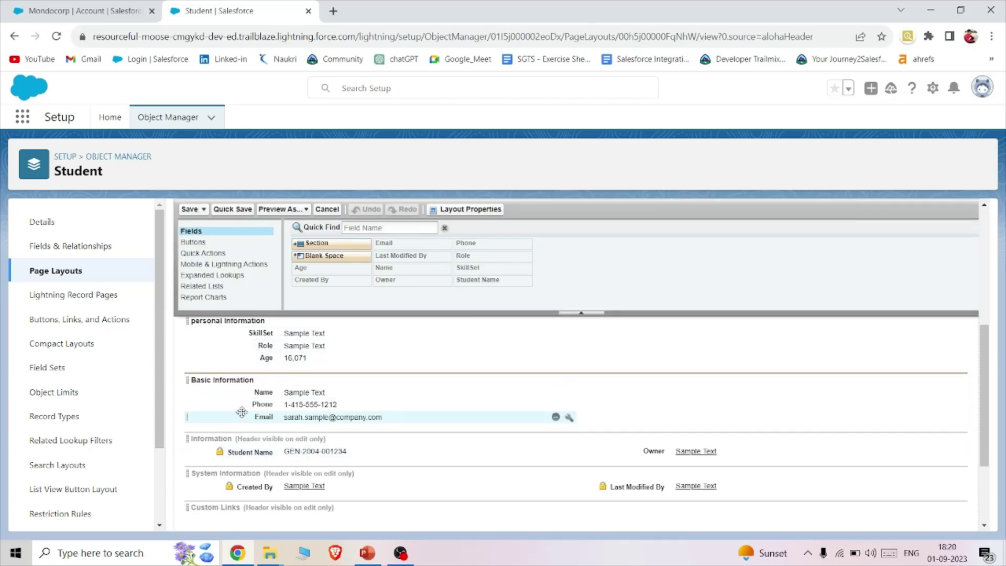
left_click(188, 211)
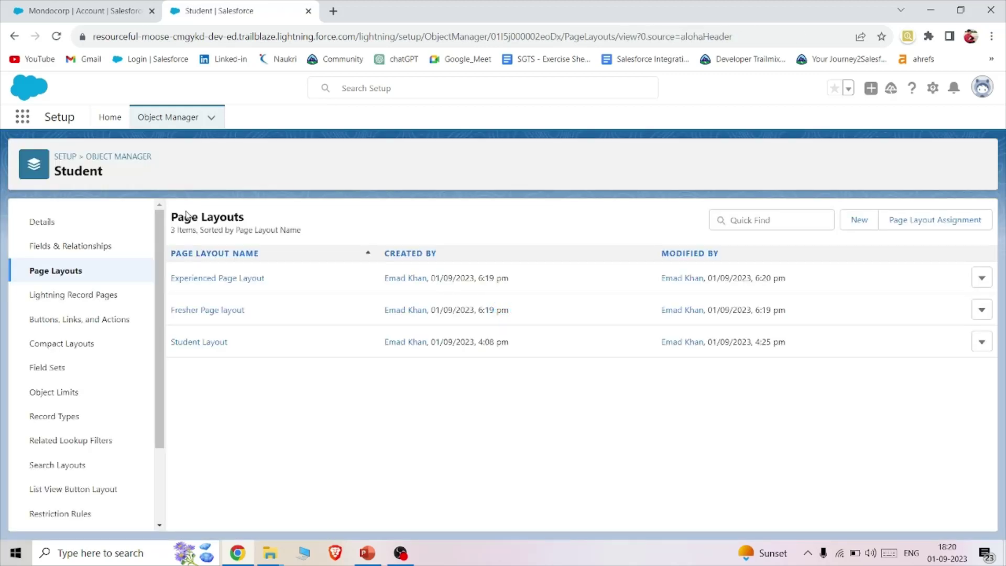
Step: Start a new Student record type based on Master from the Record Types list
left_click(98, 366)
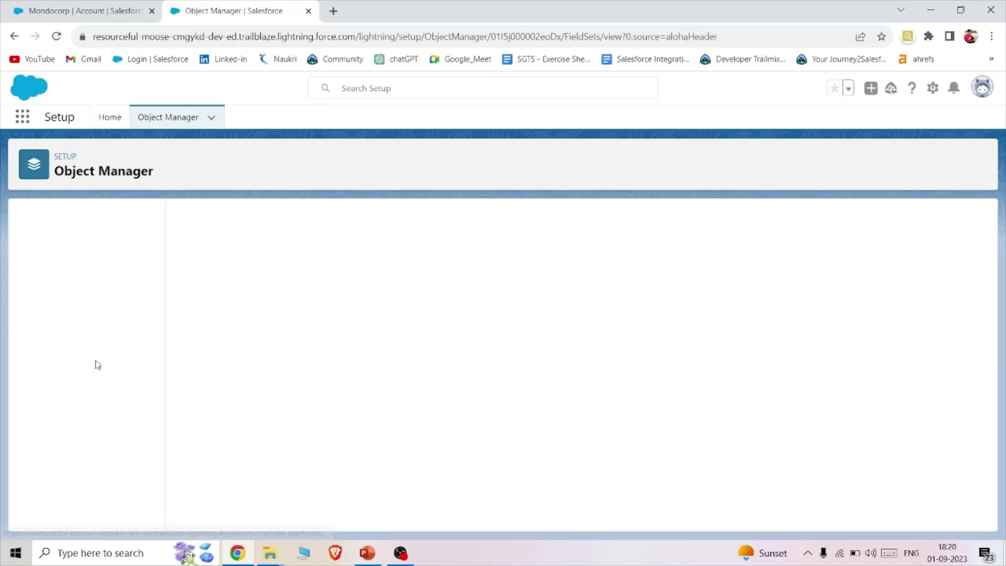
scroll(78, 396, "down", 2)
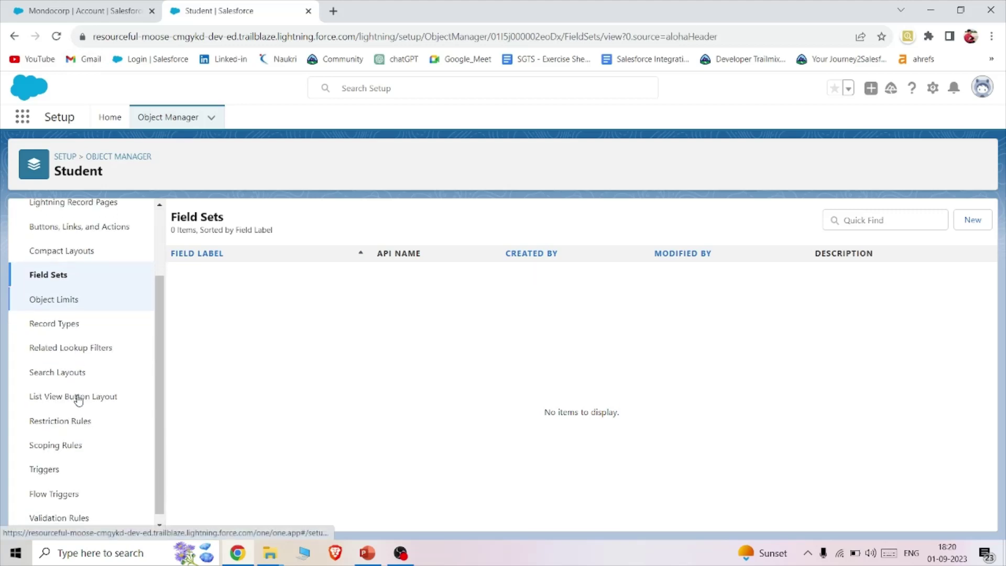
scroll(72, 438, "down", 1)
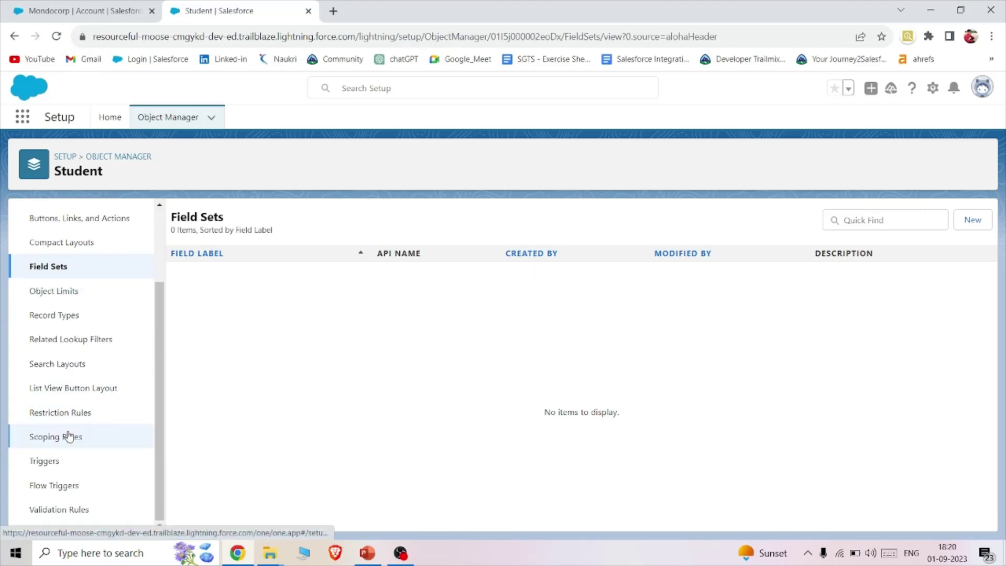
left_click(62, 324)
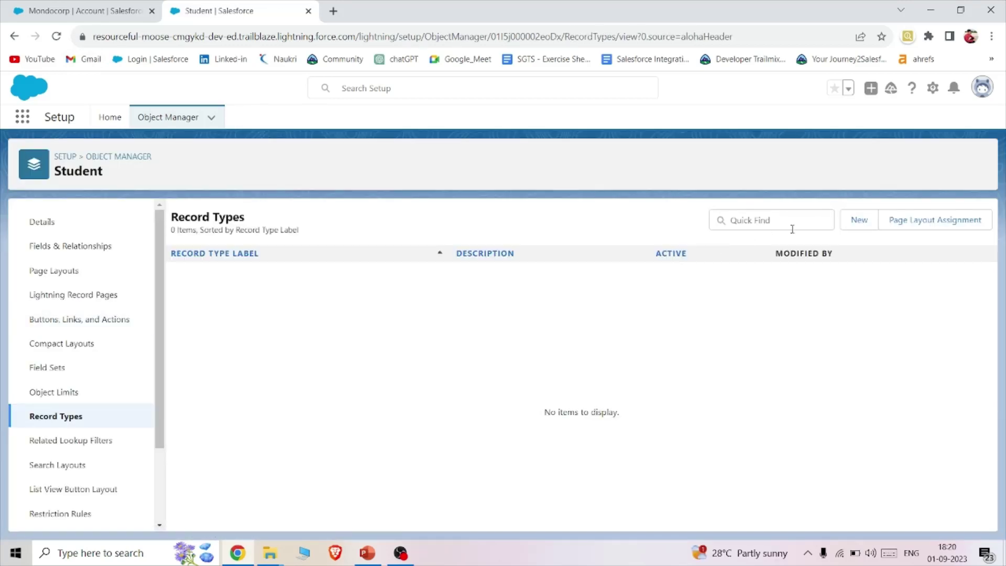
left_click(868, 219)
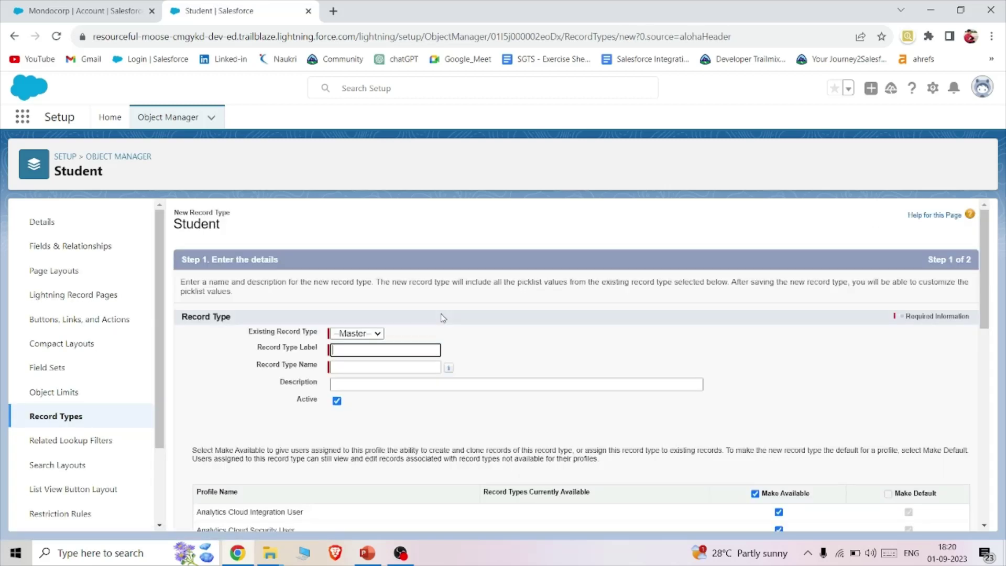
left_click(365, 338)
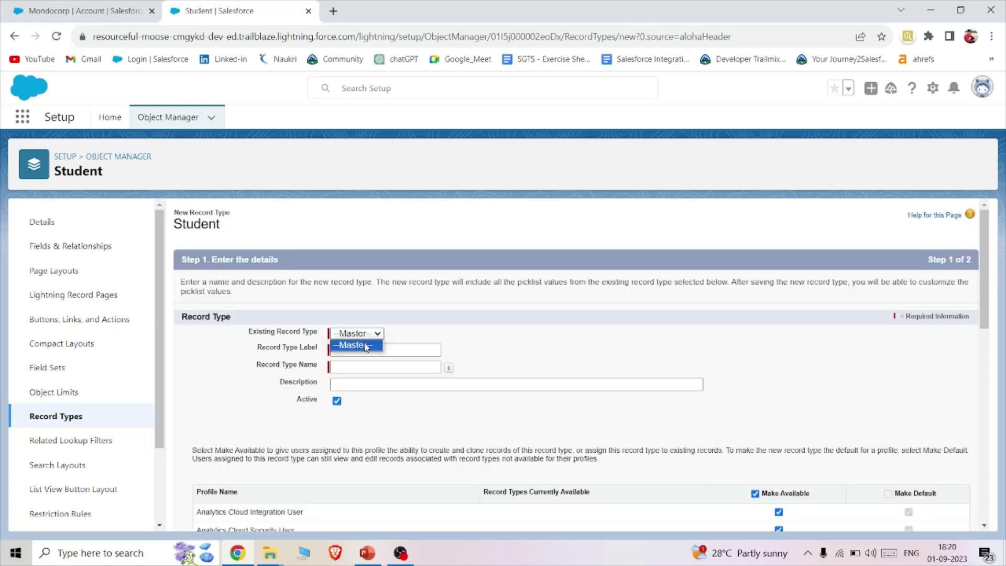
left_click(365, 344)
Step: Enter label Fresher Student, name Fresher_Student and description 'Only for fresher student'
left_click(366, 348)
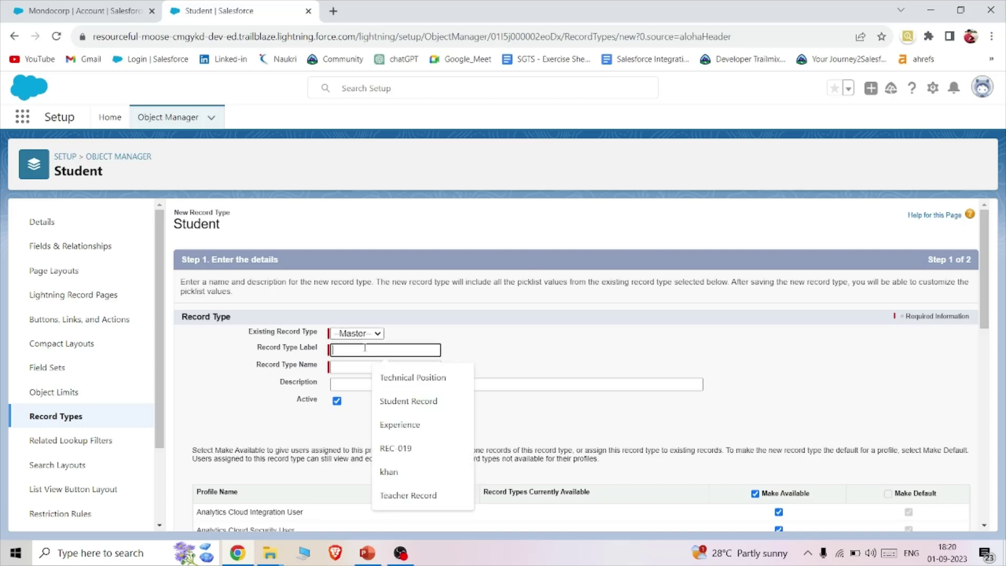
type("Fresher Student")
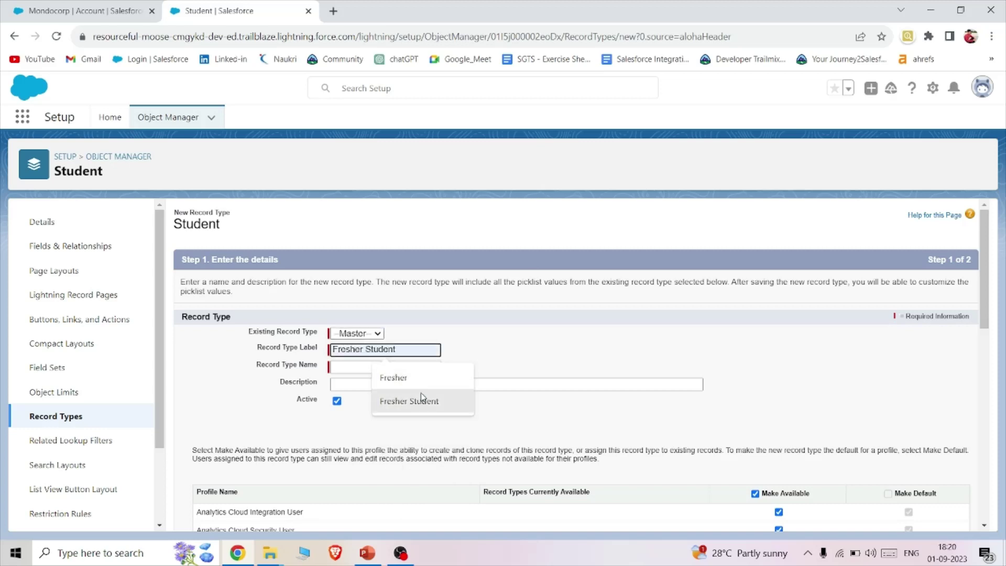
left_click(422, 401)
left_click(383, 367)
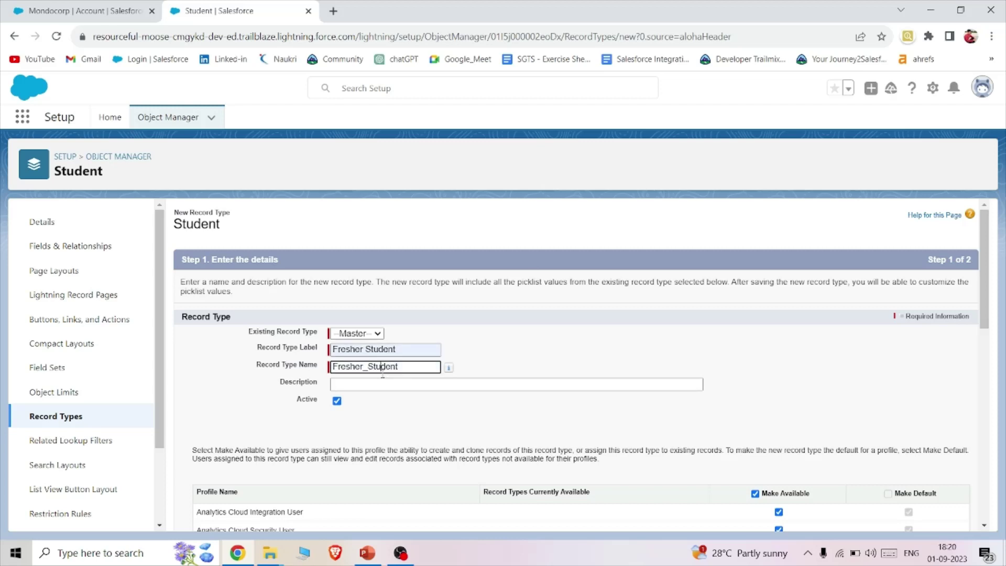
left_click(383, 385)
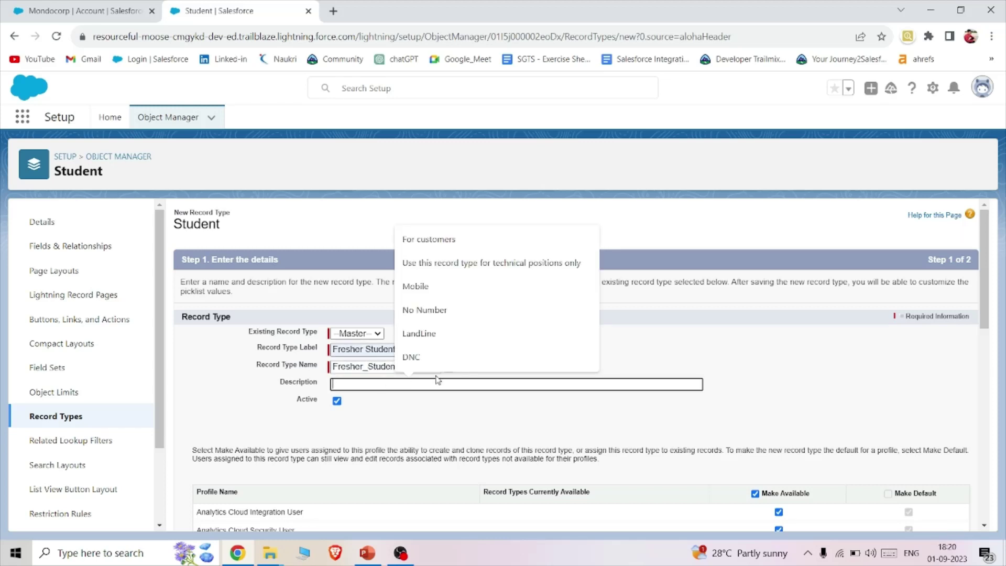
type("ONLY")
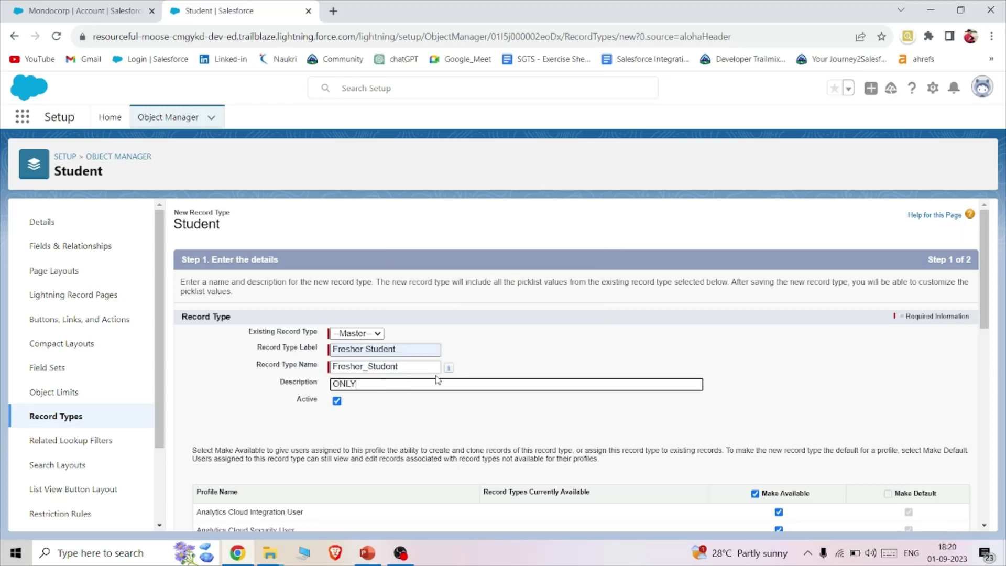
key("BackSpace")
type("nly for fresher student")
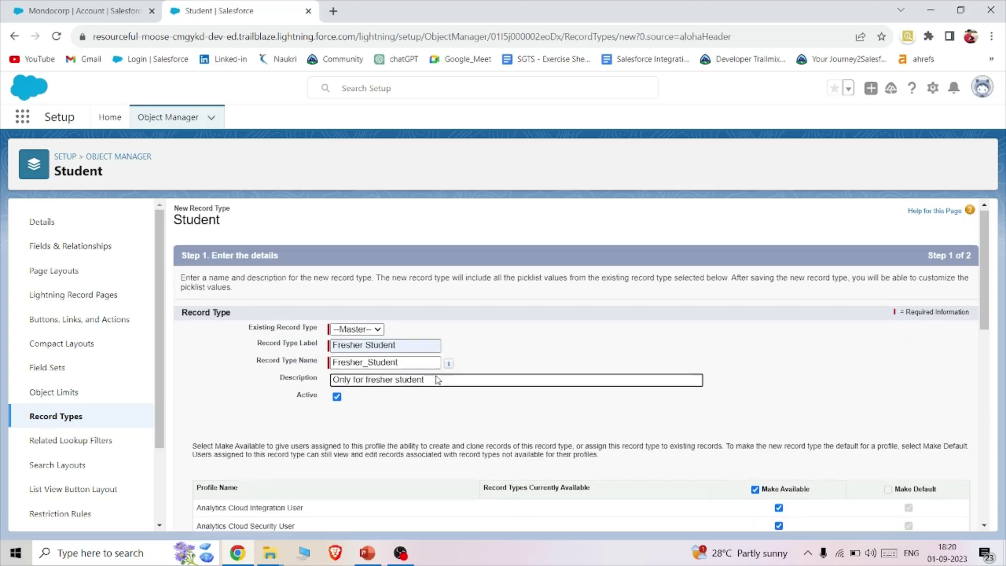
scroll(435, 380, "down", 4)
scroll(568, 322, "up", 4)
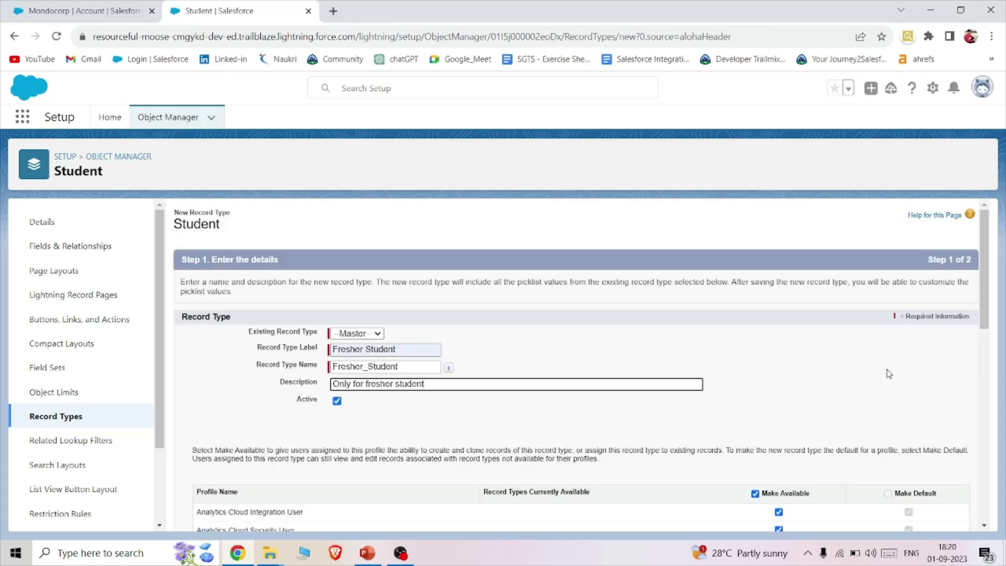
scroll(889, 373, "down", 10)
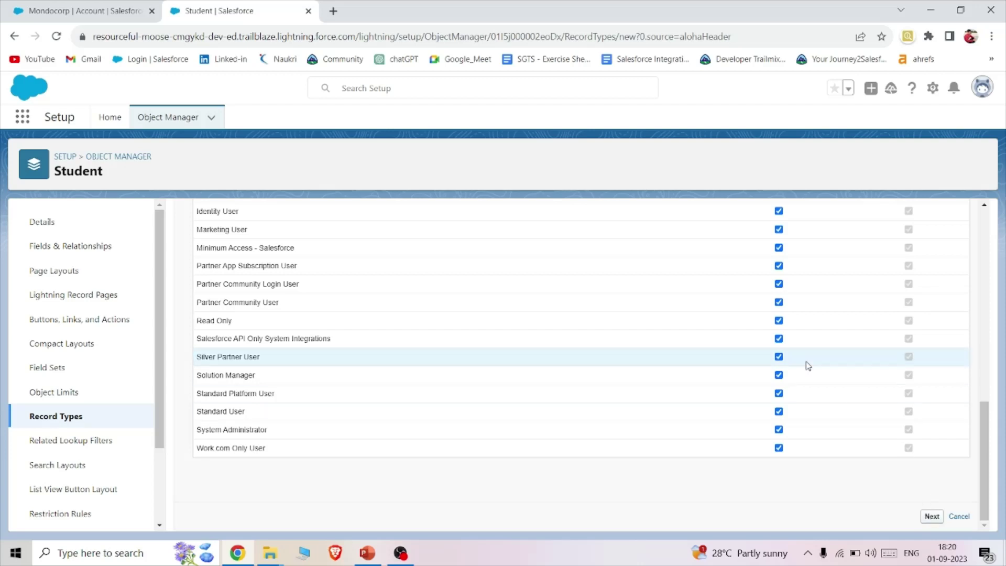
Step: Apply Fresher Page layout to all profiles and save with Save & New
left_click(931, 517)
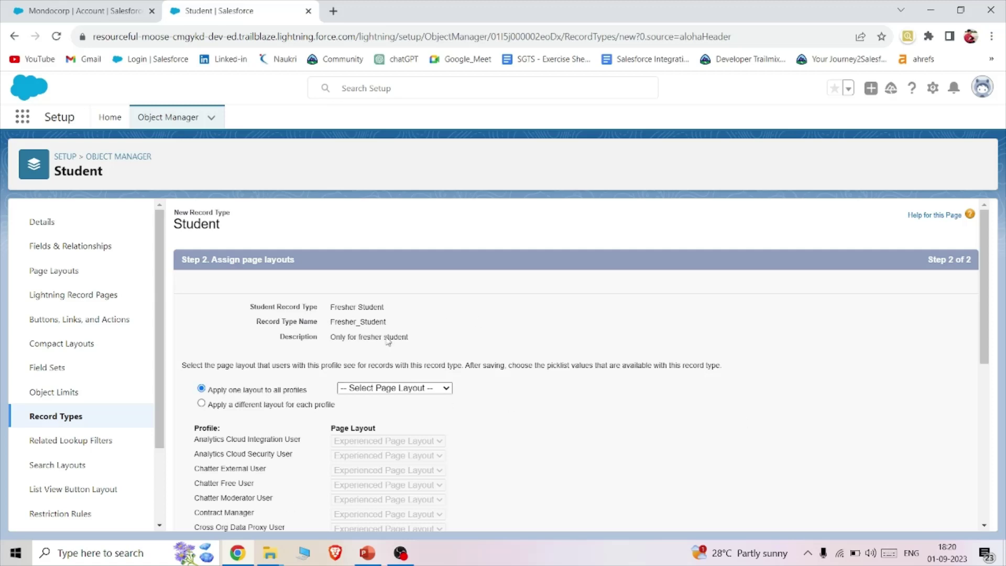
scroll(489, 352, "down", 1)
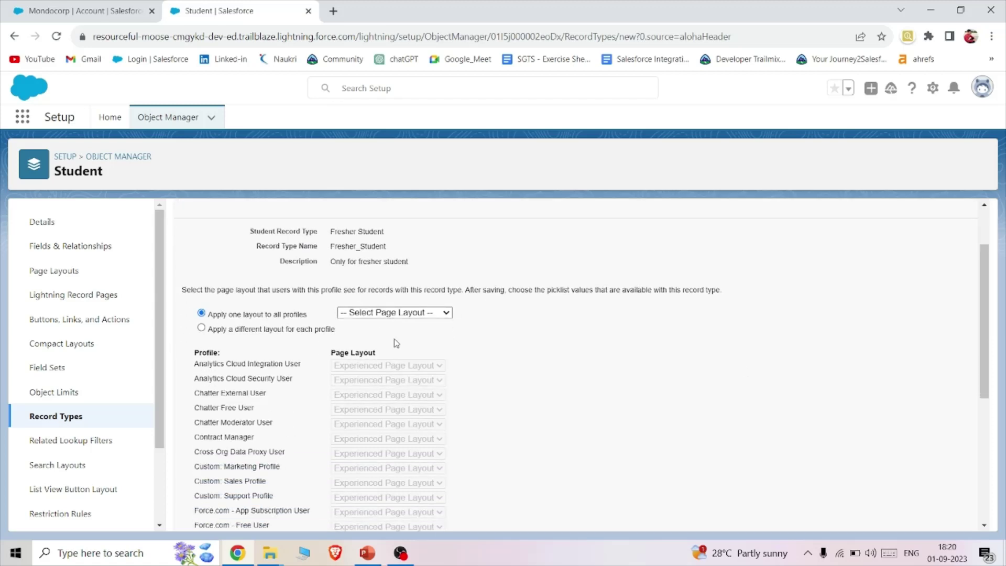
left_click(421, 313)
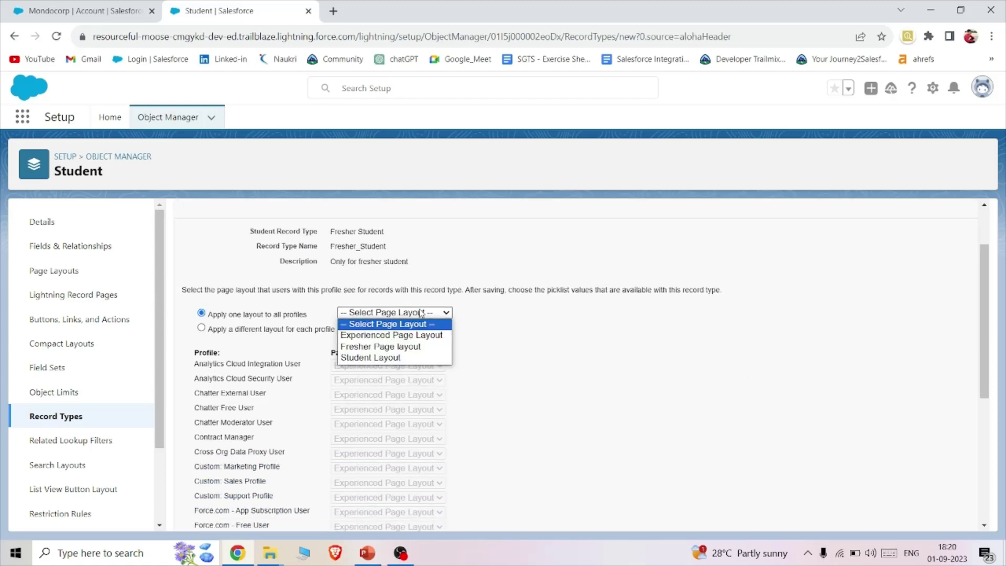
left_click(406, 350)
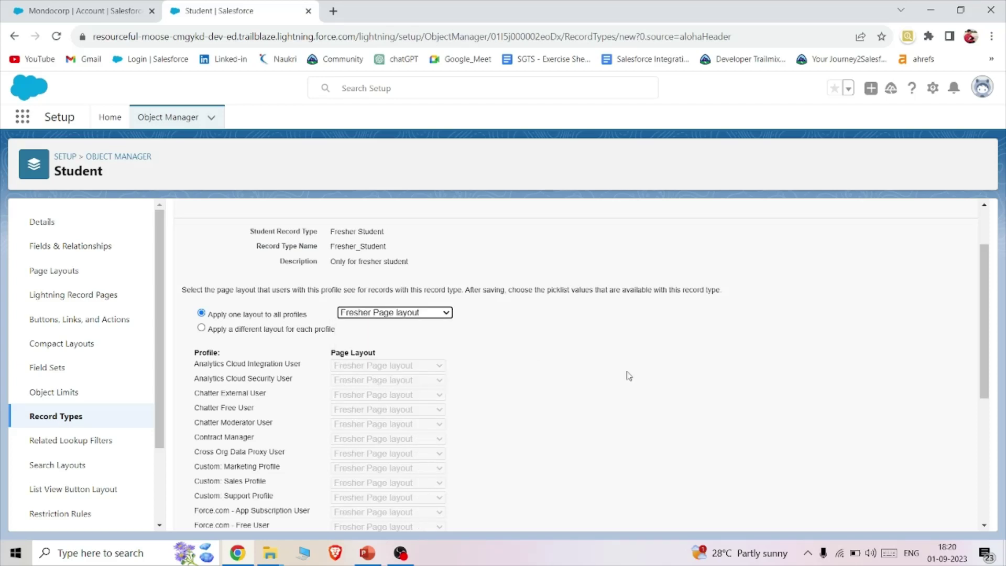
scroll(629, 375, "down", 4)
left_click(886, 518)
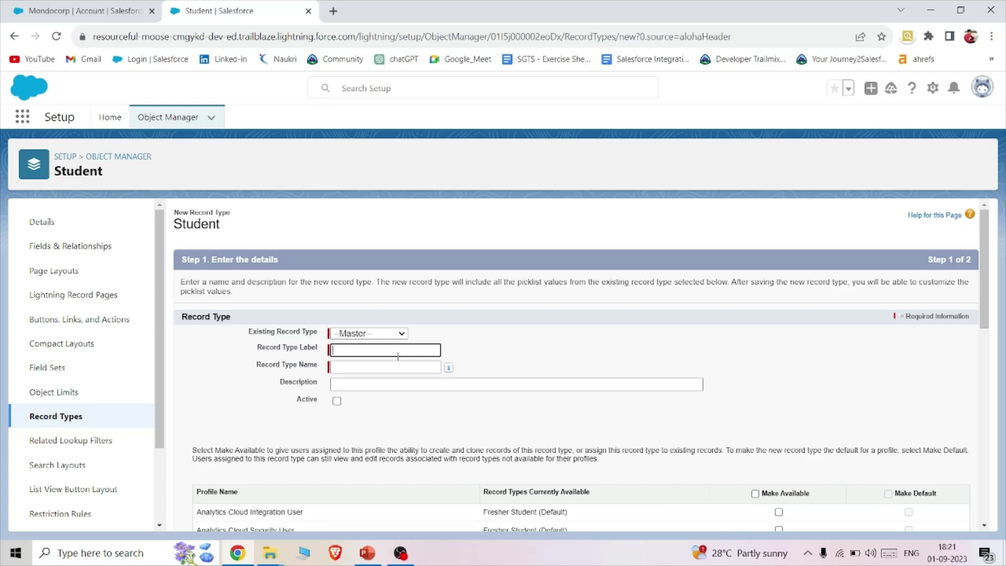
Step: Set the new record type's label and name to Experience
type("Experience")
left_click(400, 378)
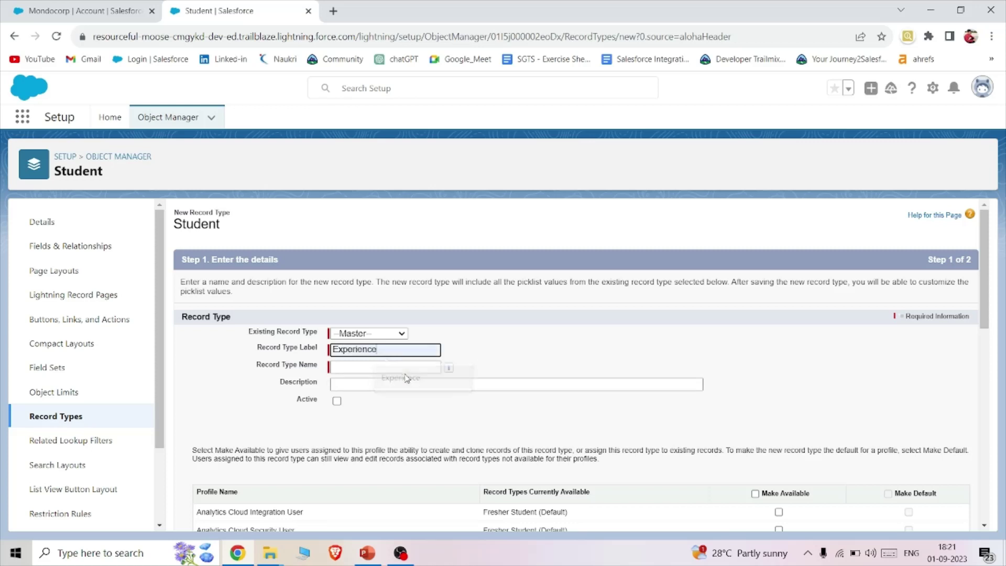
left_click(397, 367)
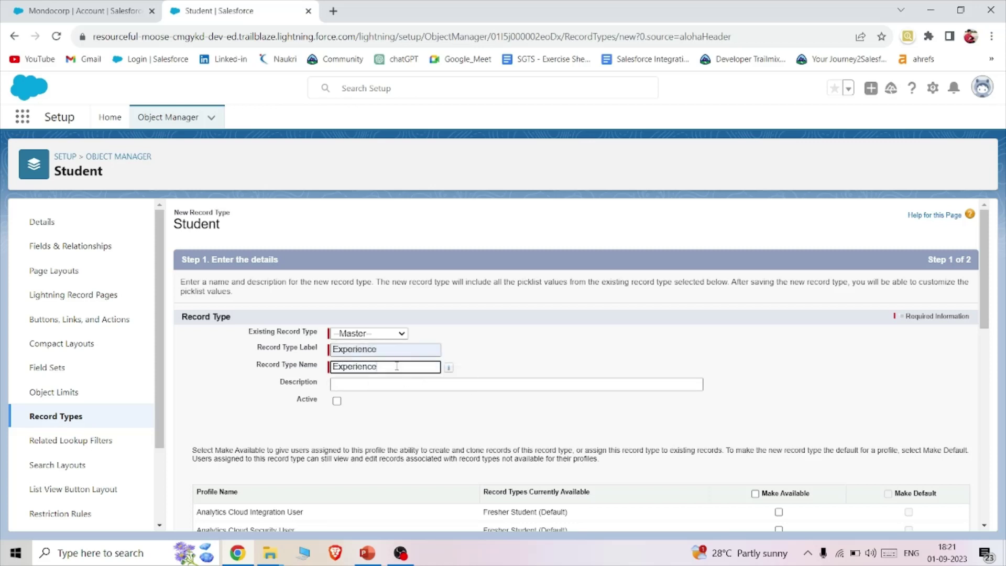
left_click(398, 356)
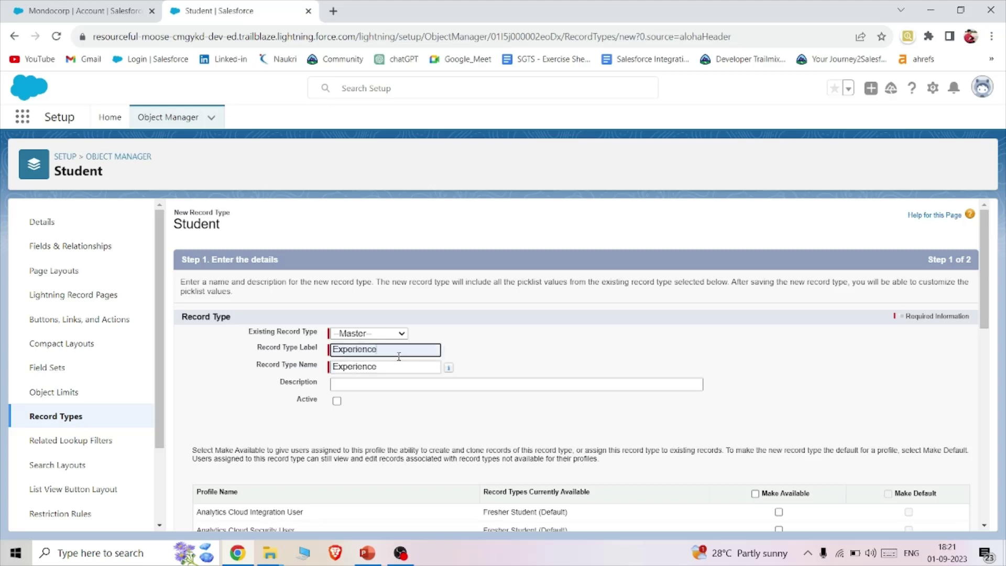
left_click(395, 384)
Step: Make Experience active and available to all profiles, then proceed to layout assignment
scroll(440, 415, "down", 1)
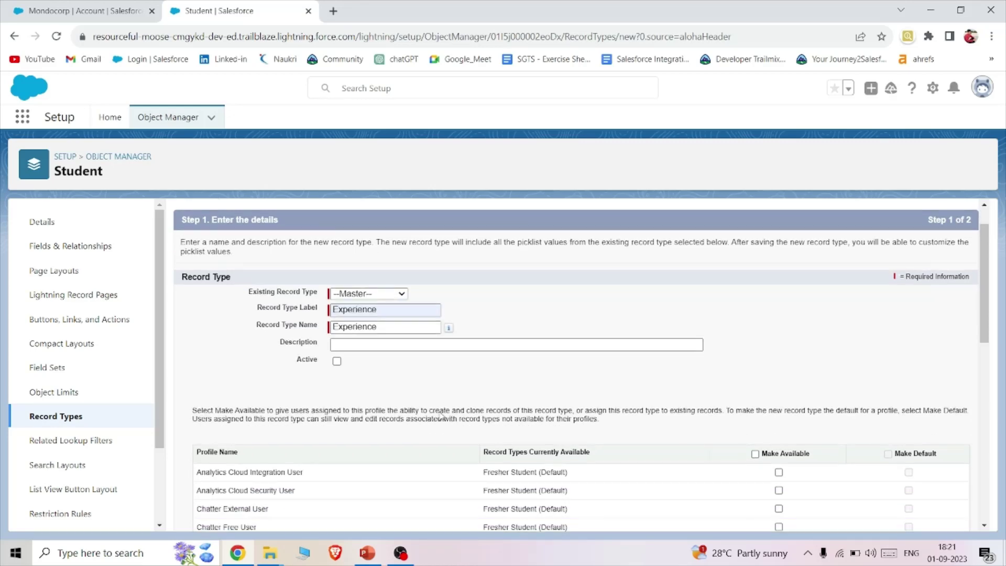
left_click(337, 344)
scroll(572, 429, "down", 9)
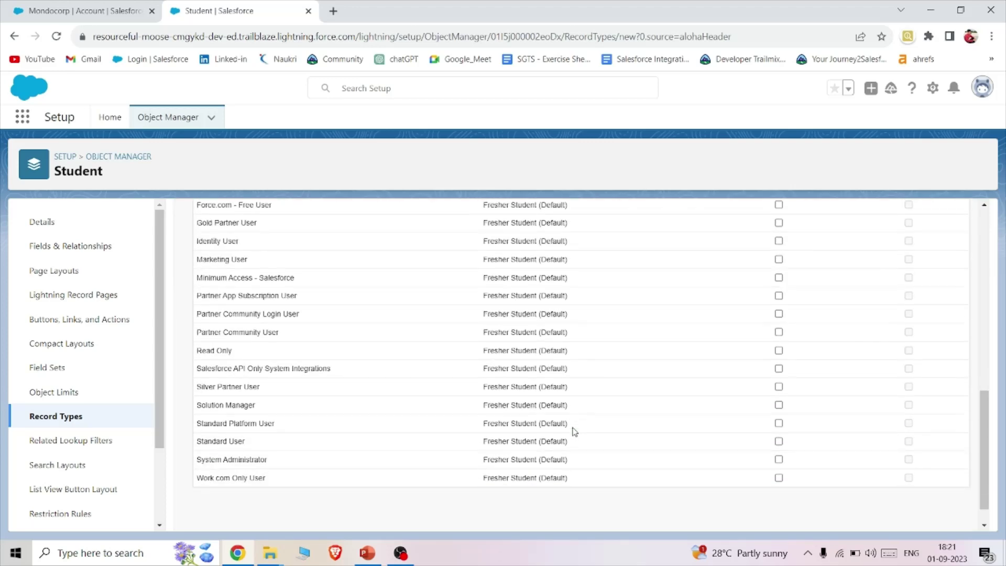
scroll(703, 359, "up", 4)
scroll(703, 360, "up", 5)
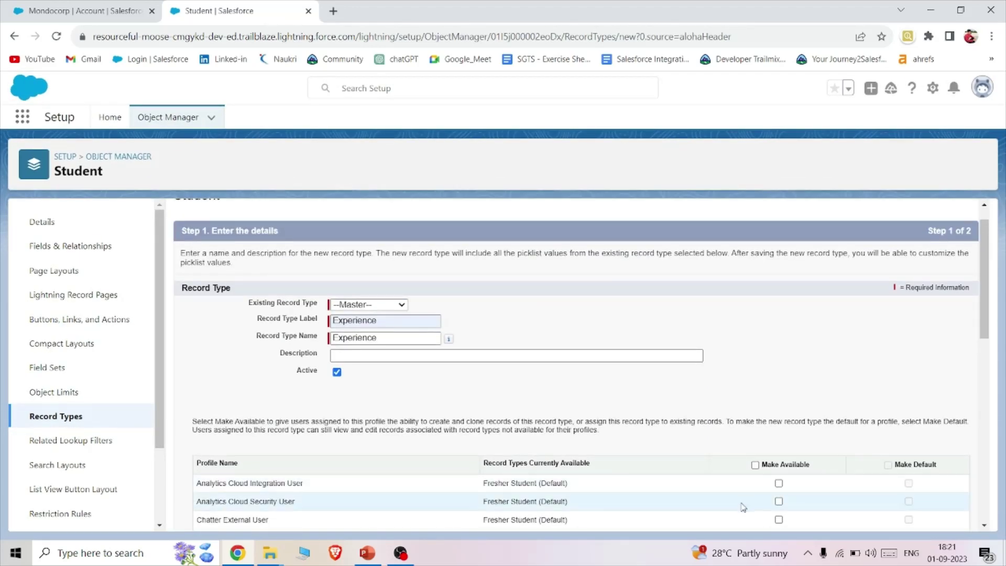
left_click(755, 465)
scroll(853, 377, "down", 10)
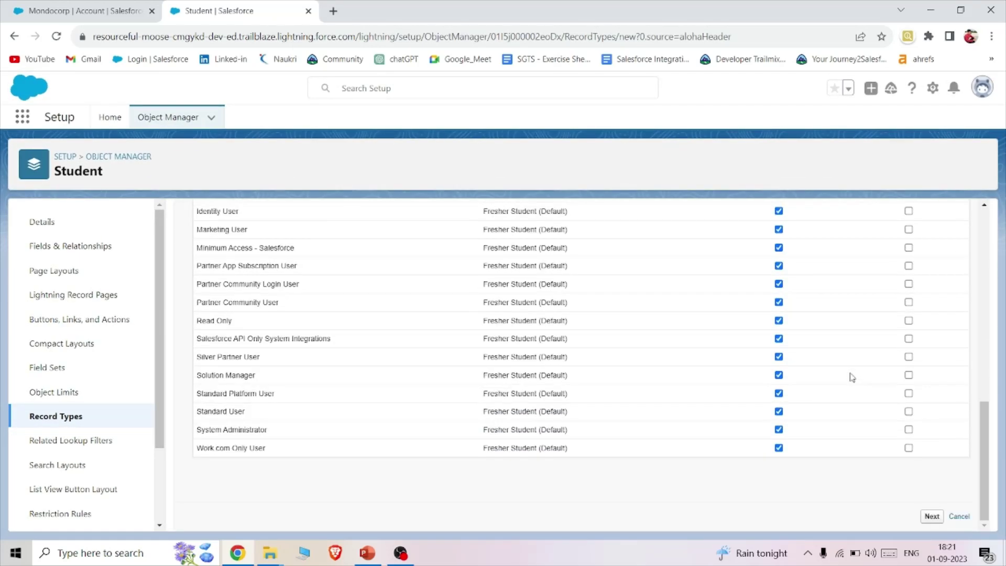
left_click(930, 517)
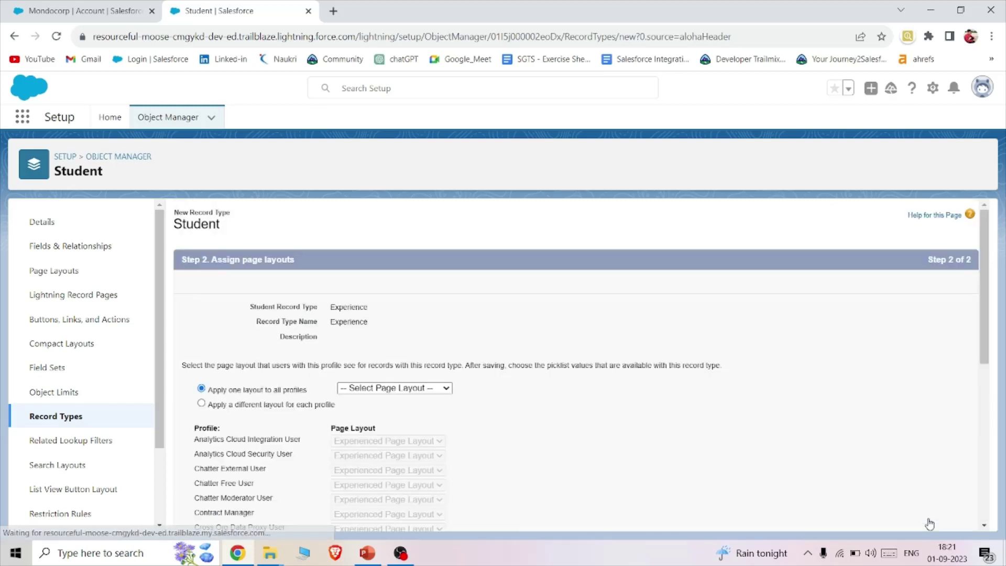
Step: Assign Experienced Page Layout to all profiles, save Experience, and return to the Sales app tab
left_click(412, 389)
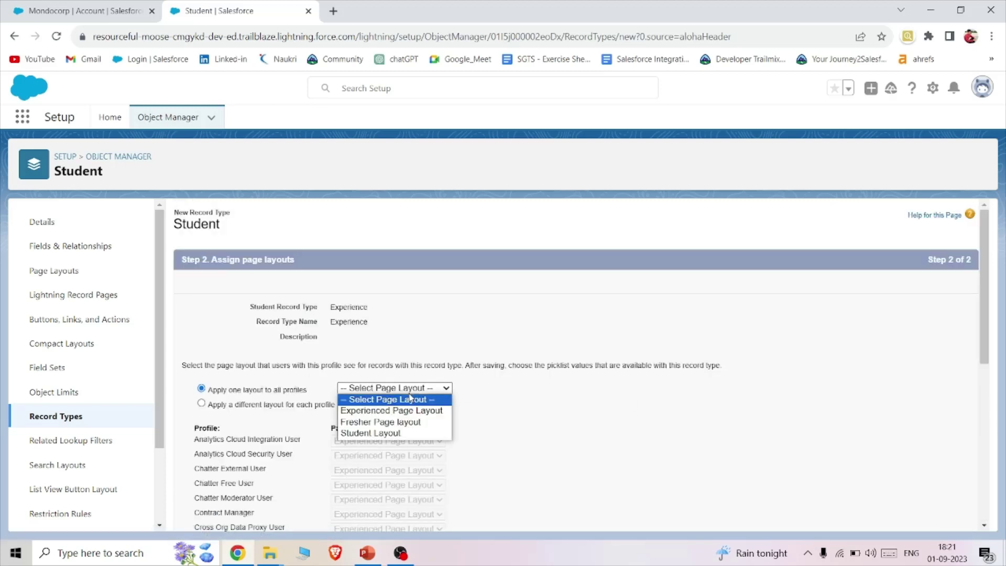
left_click(402, 410)
scroll(402, 413, "down", 10)
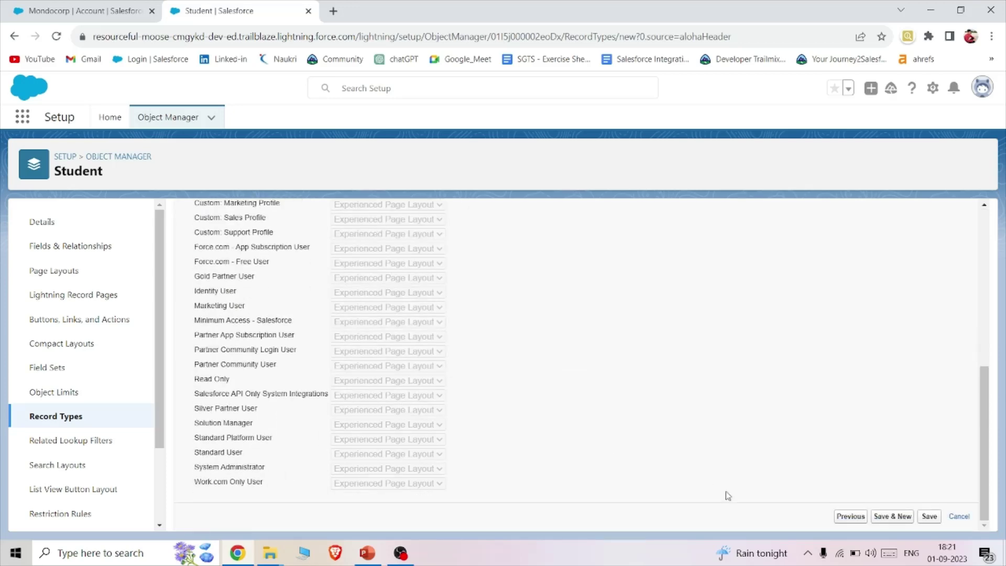
left_click(930, 517)
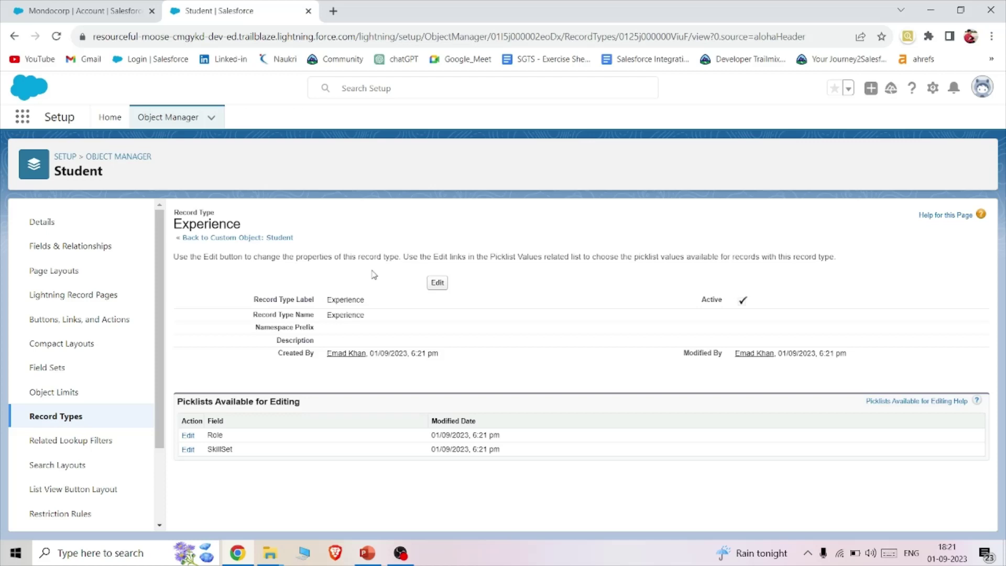
left_click(100, 7)
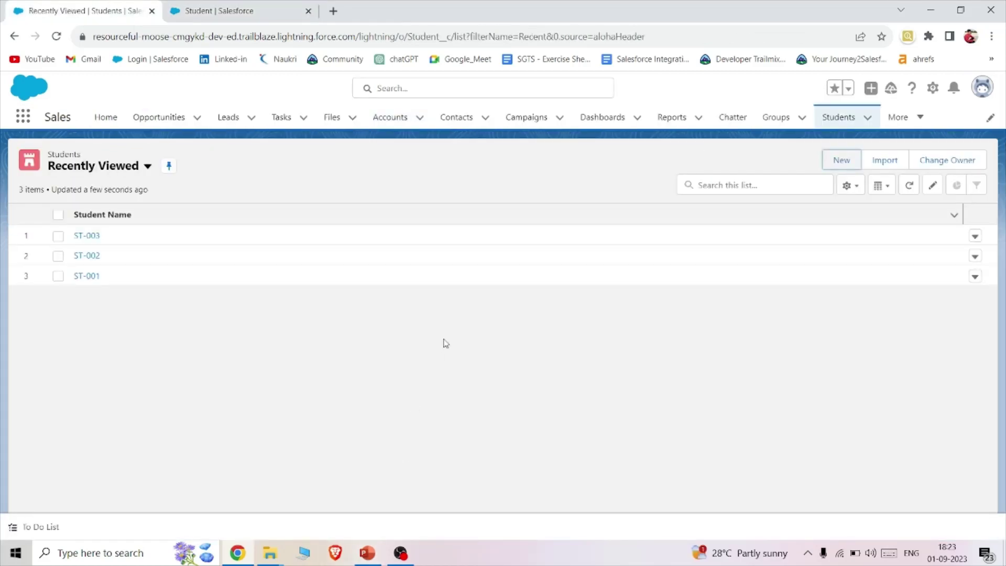
left_click(837, 158)
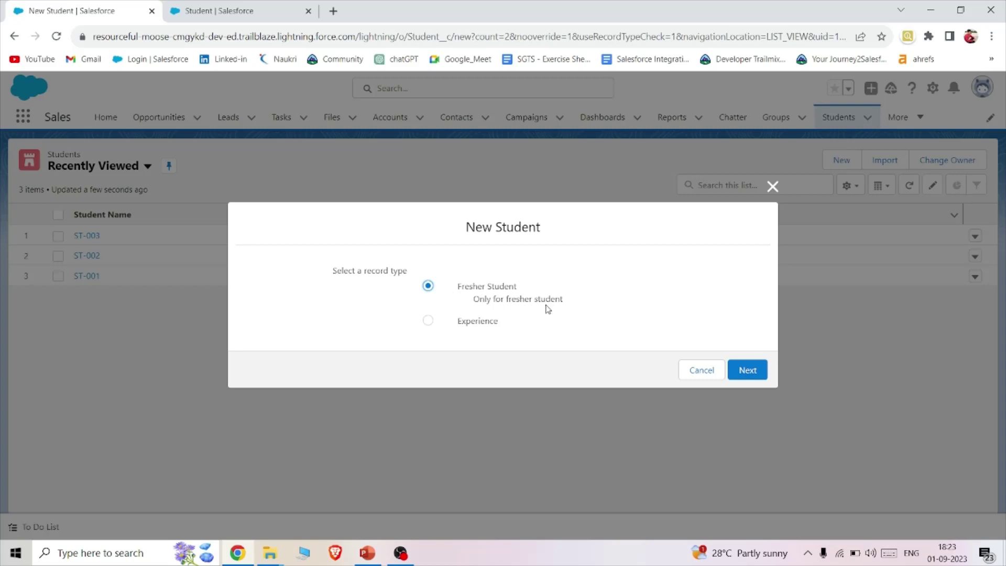
left_click(748, 371)
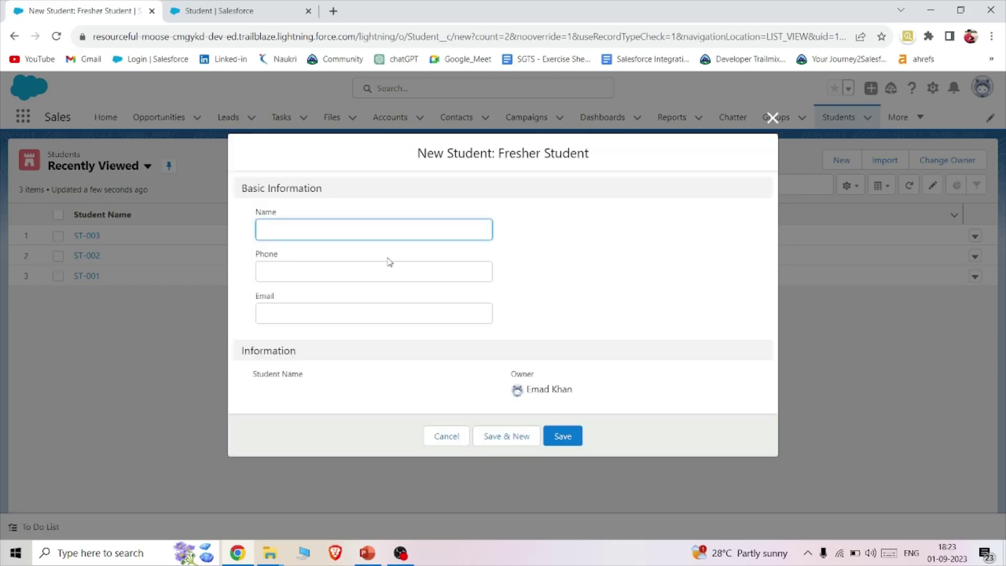
left_click_drag(331, 195, 247, 191)
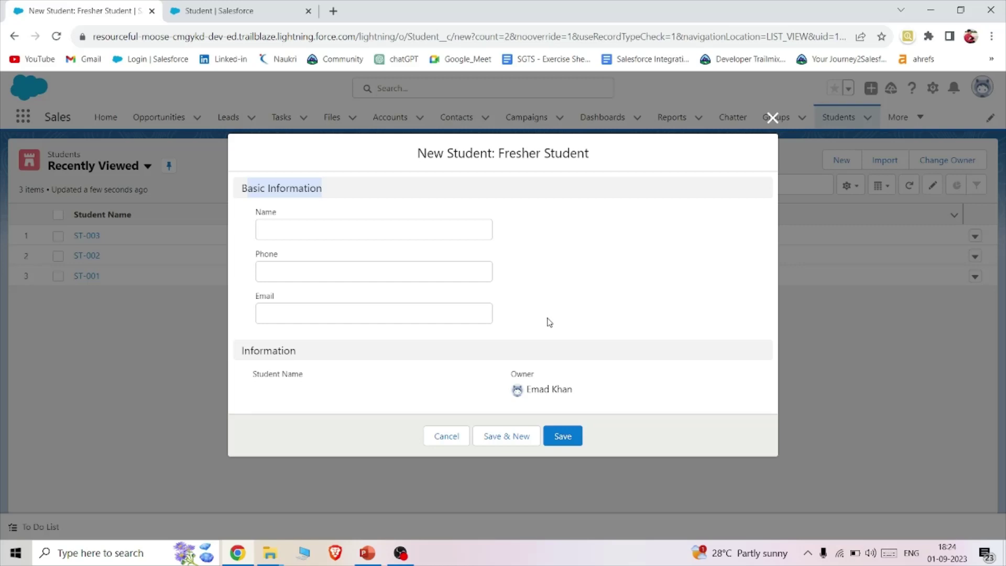
left_click(773, 119)
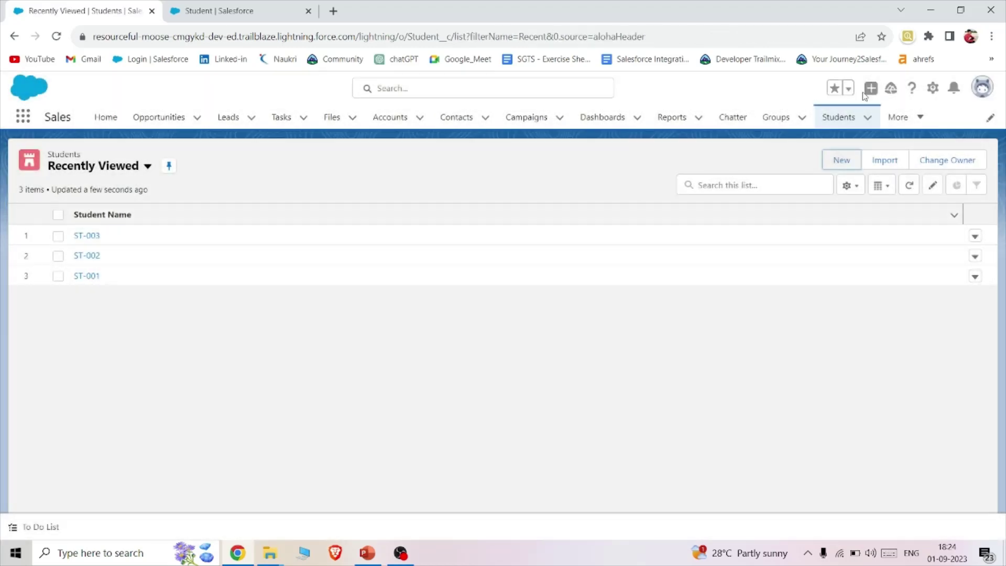
Step: Review the Experience New Student form with SkillSet, close it unsaved, and switch to OBS Studio
left_click(853, 157)
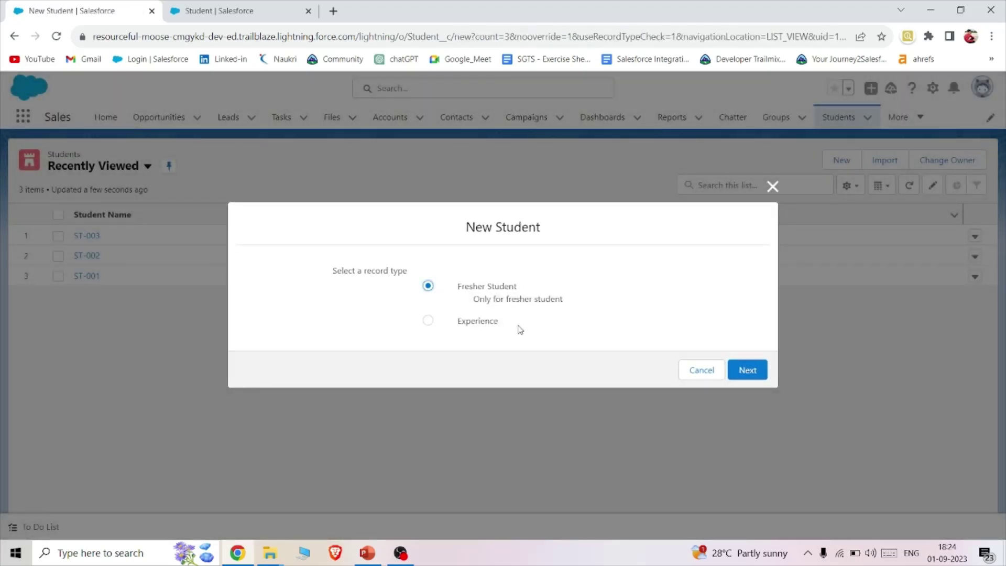
left_click(427, 321)
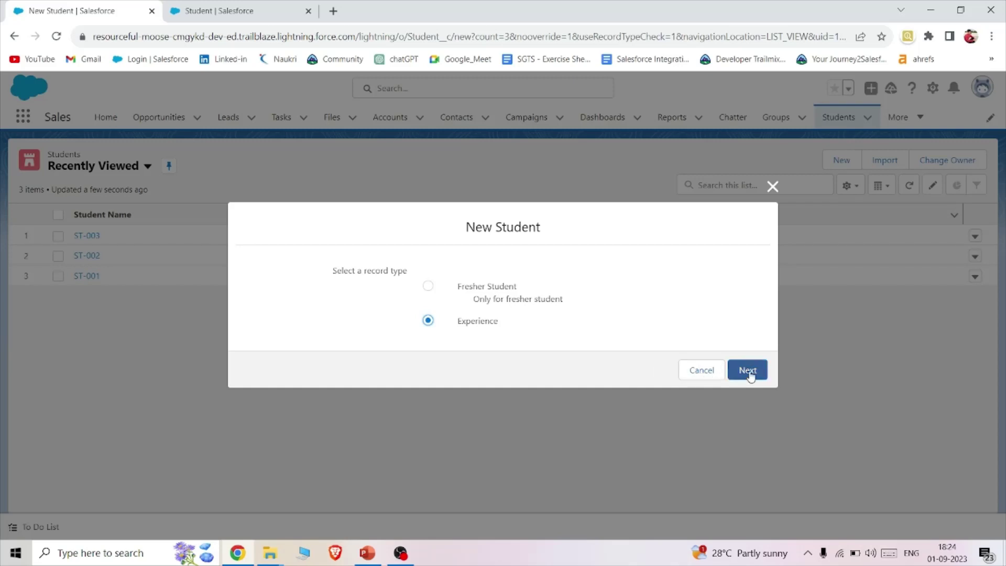
left_click(748, 371)
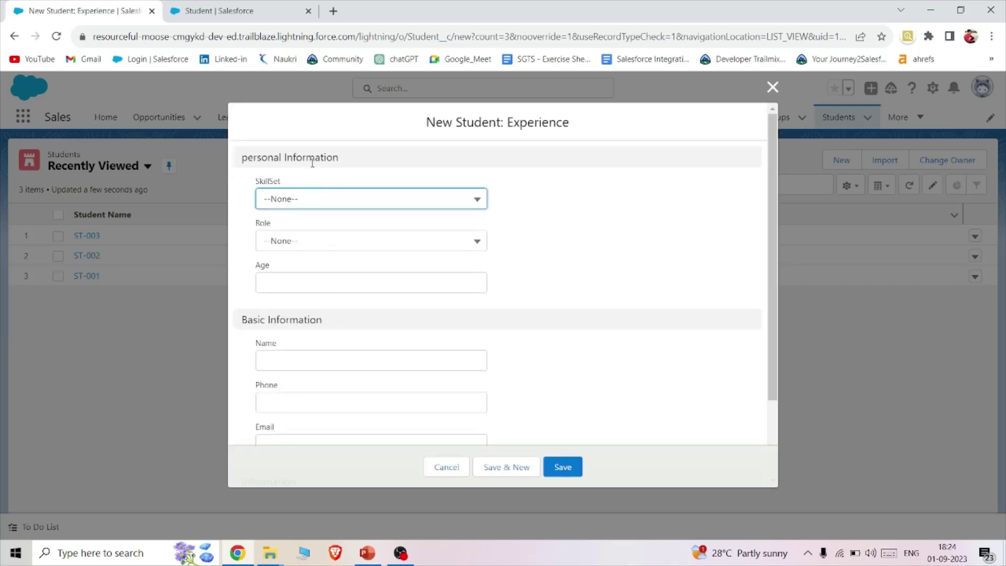
left_click_drag(345, 329, 223, 332)
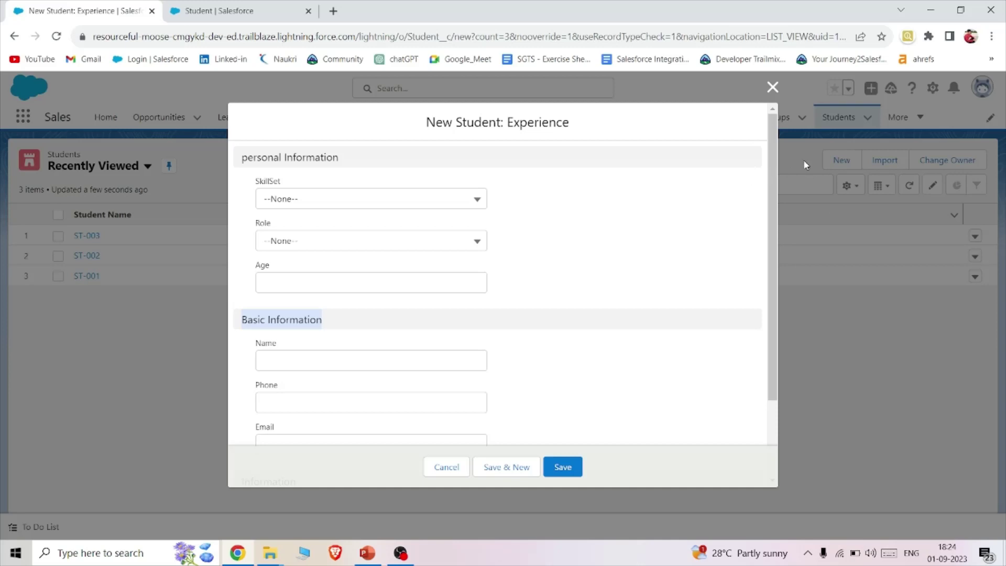
key("Escape")
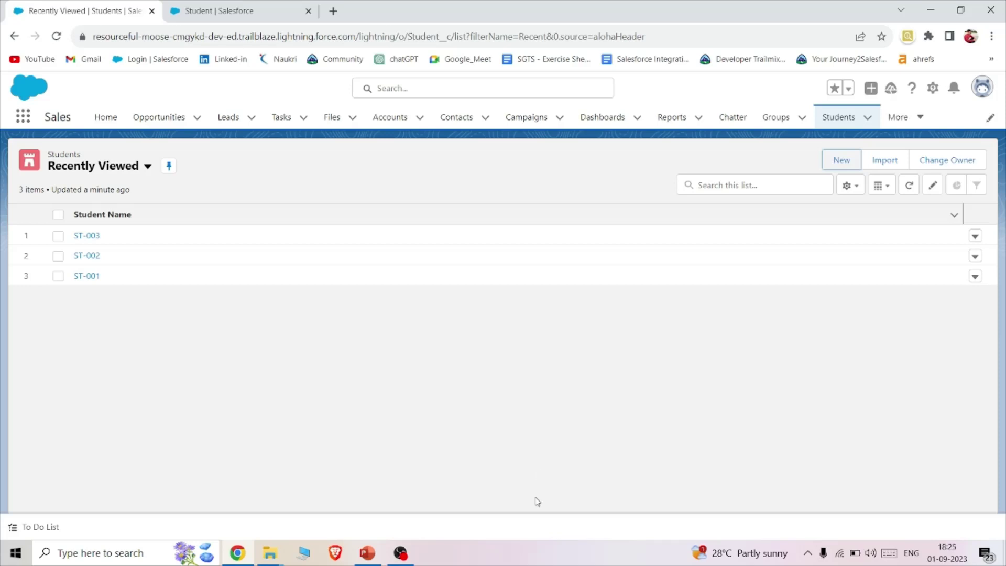
left_click(413, 554)
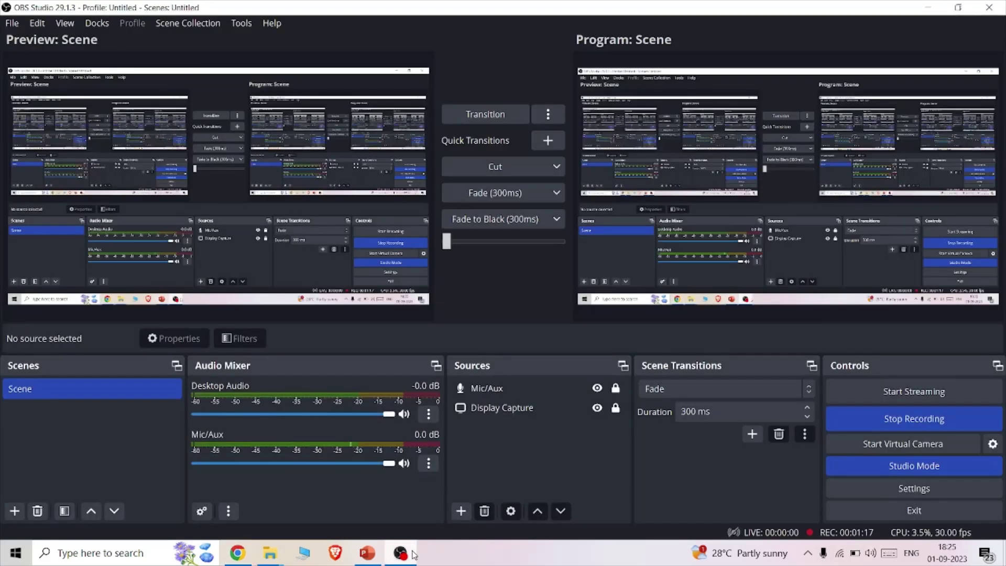